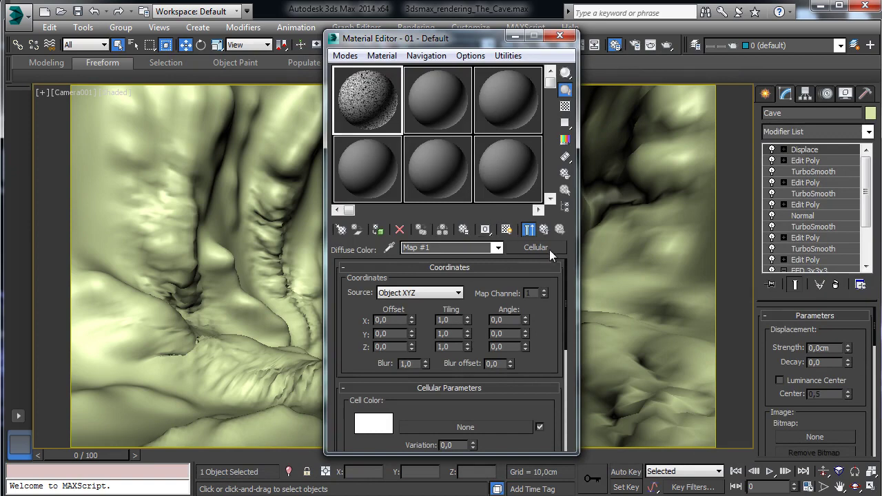
Widen the command panel so the Displace modifier parameters are fully visible
{"action": "left_click_drag", "start_coordinate": [821, 440], "coordinate": [823, 329]}
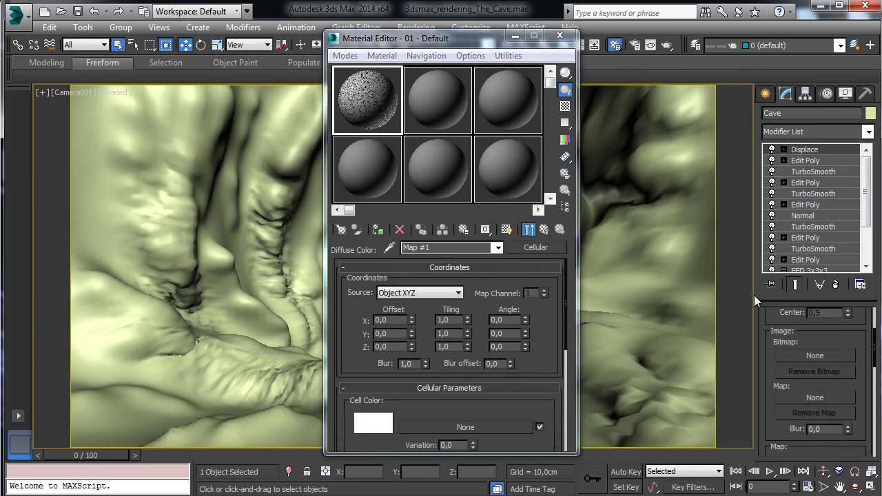
{"action": "scroll", "coordinate": [754, 315], "scroll_direction": "up", "scroll_amount": 3}
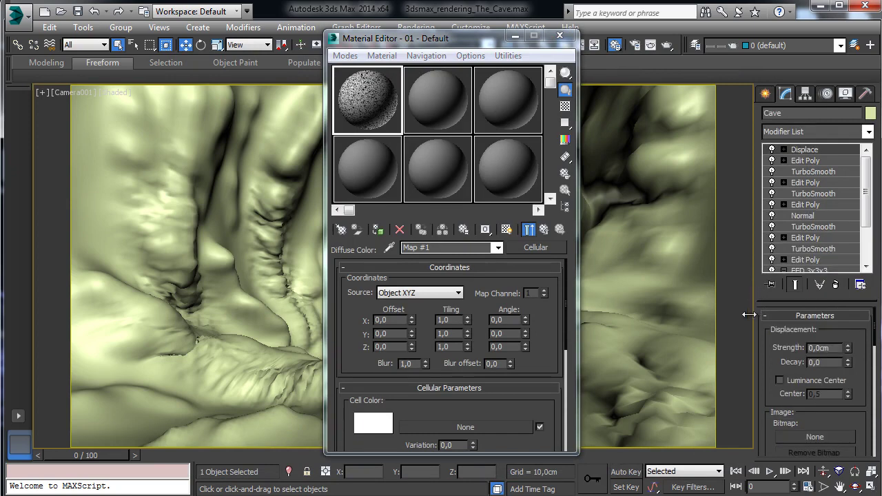
{"action": "left_click_drag", "start_coordinate": [749, 315], "coordinate": [627, 315]}
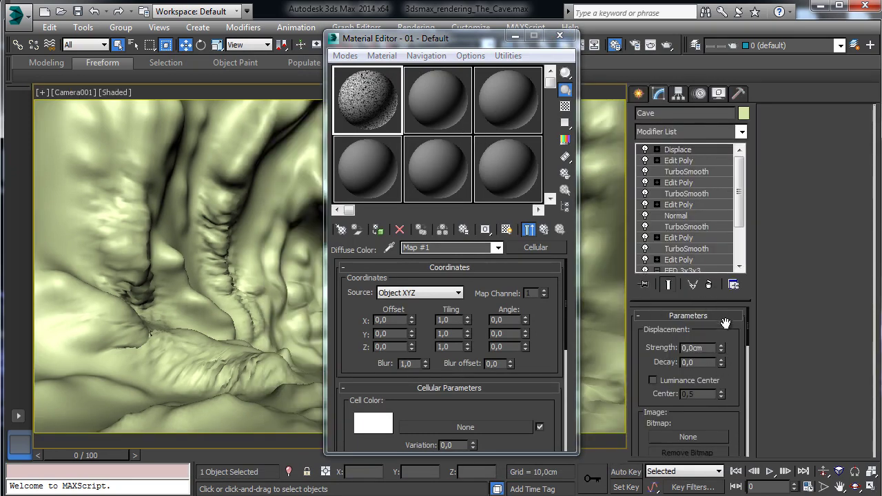
{"action": "scroll", "coordinate": [730, 355], "scroll_direction": "down", "scroll_amount": 3}
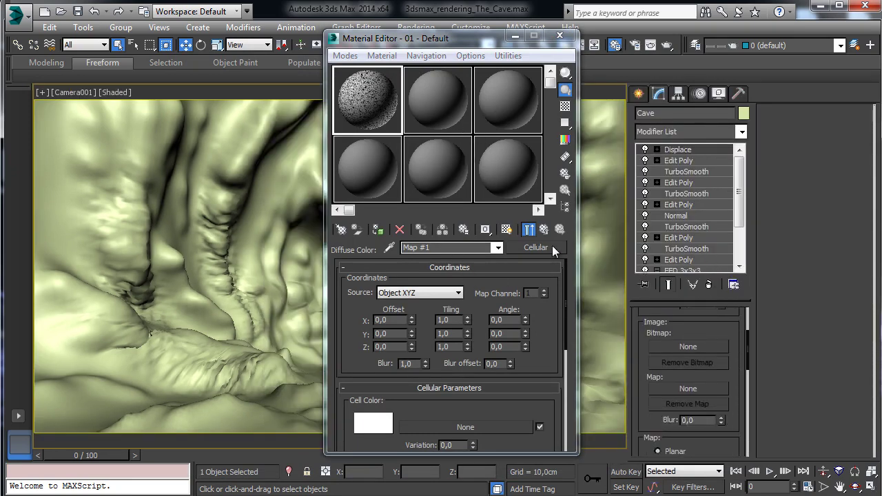
Instance the Cellular map (Map #1) into the Displace modifier's Map slot
{"action": "left_click_drag", "start_coordinate": [552, 248], "coordinate": [665, 354]}
{"action": "left_click_drag", "start_coordinate": [683, 391], "coordinate": [682, 390]}
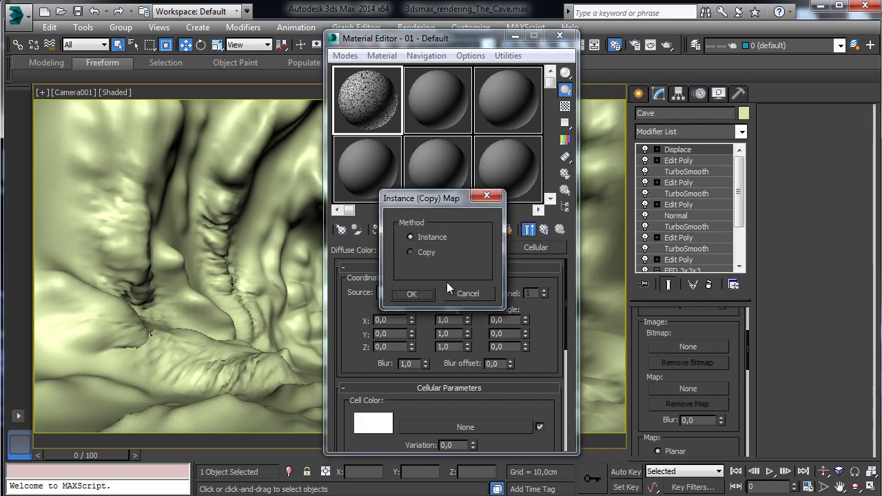
{"action": "left_click", "coordinate": [430, 290]}
{"action": "left_click_drag", "start_coordinate": [464, 42], "coordinate": [139, 50]}
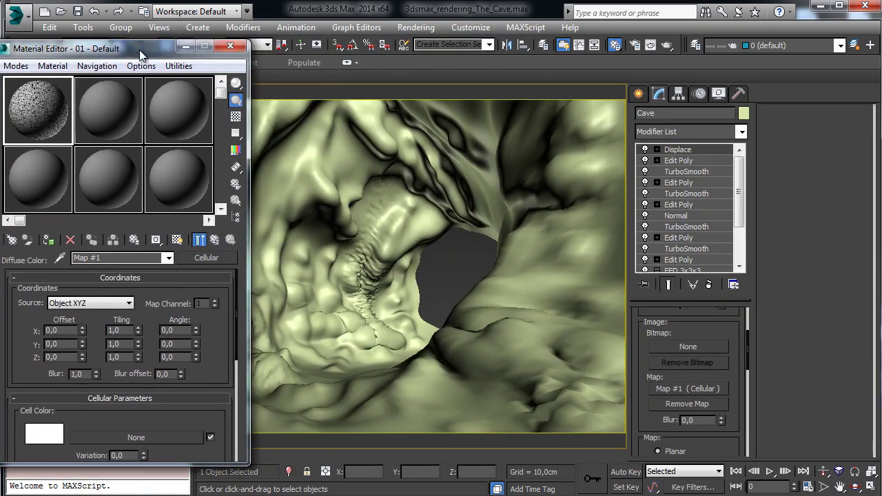
Raise the Displace Strength to about 11 cm
{"action": "scroll", "coordinate": [724, 345], "scroll_direction": "up", "scroll_amount": 2}
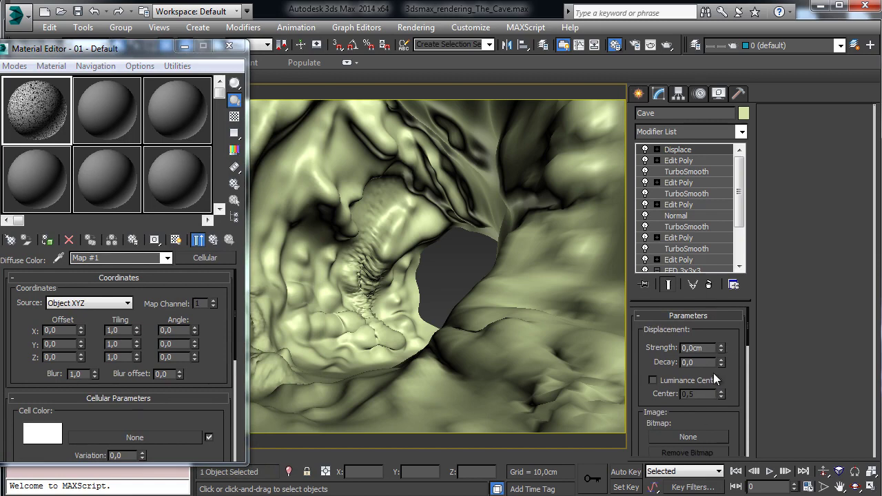
{"action": "scroll", "coordinate": [713, 373], "scroll_direction": "down", "scroll_amount": 5}
{"action": "scroll", "coordinate": [693, 375], "scroll_direction": "down", "scroll_amount": 5}
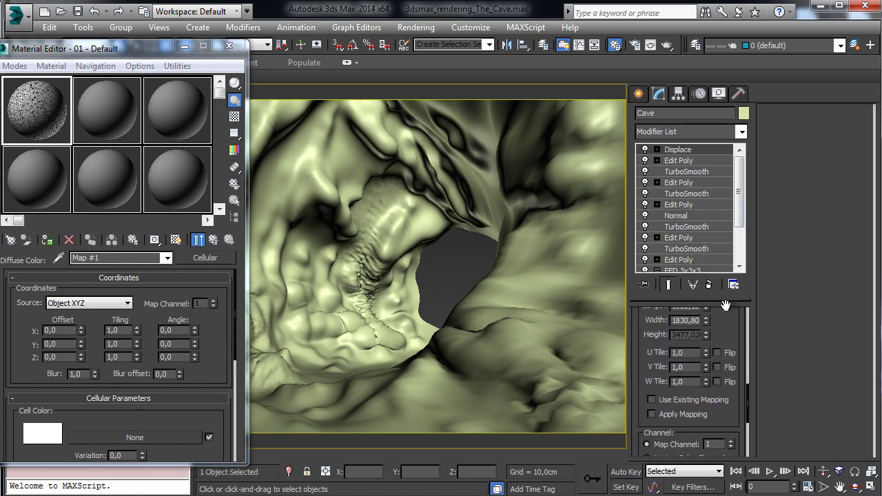
{"action": "scroll", "coordinate": [733, 374], "scroll_direction": "up", "scroll_amount": 5}
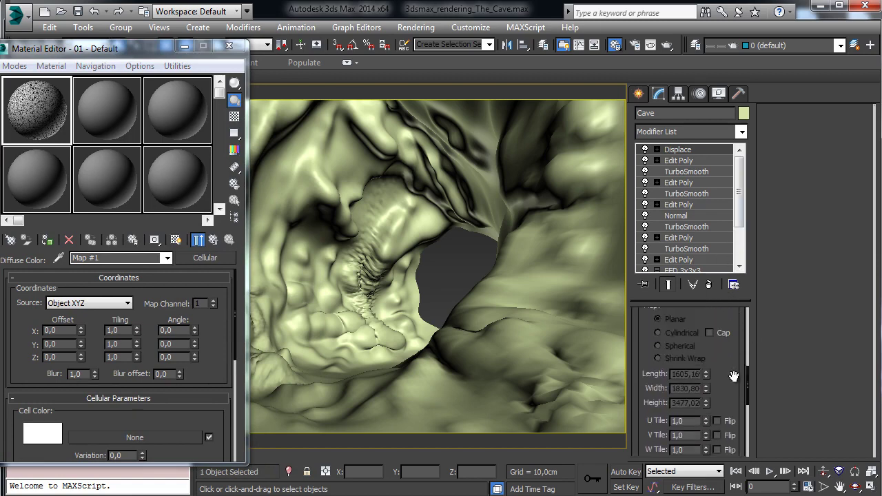
{"action": "scroll", "coordinate": [689, 372], "scroll_direction": "up", "scroll_amount": 3}
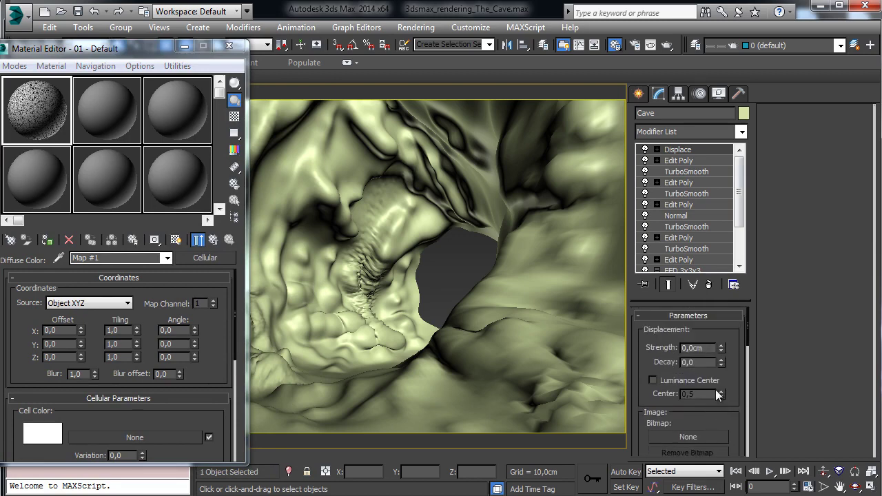
{"action": "left_click_drag", "start_coordinate": [722, 351], "coordinate": [703, 213]}
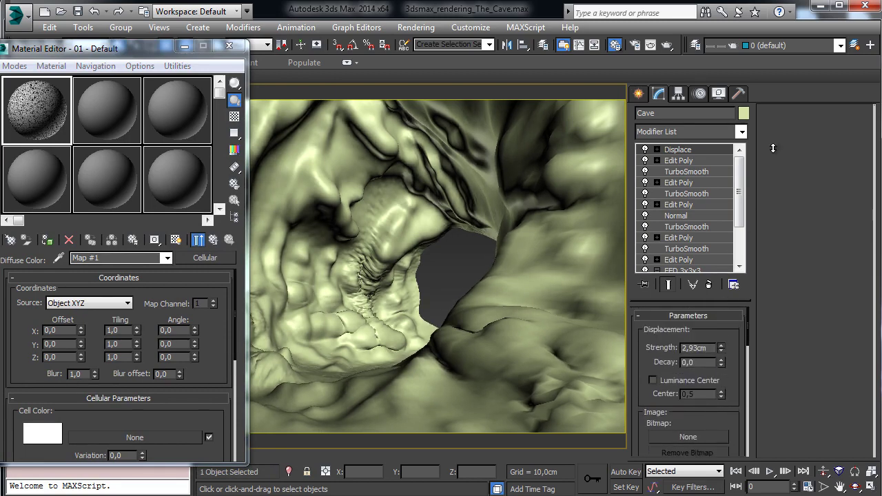
{"action": "left_click_drag", "start_coordinate": [721, 348], "coordinate": [723, 155]}
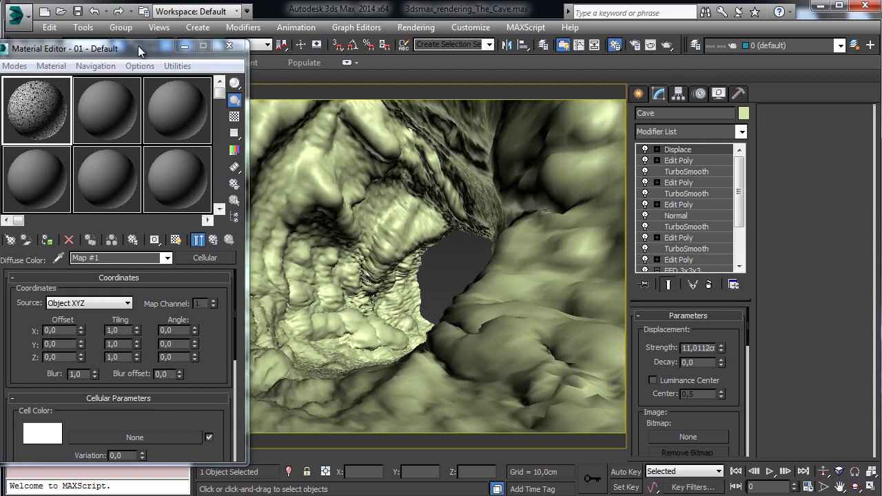
{"action": "left_click_drag", "start_coordinate": [212, 48], "coordinate": [771, 37]}
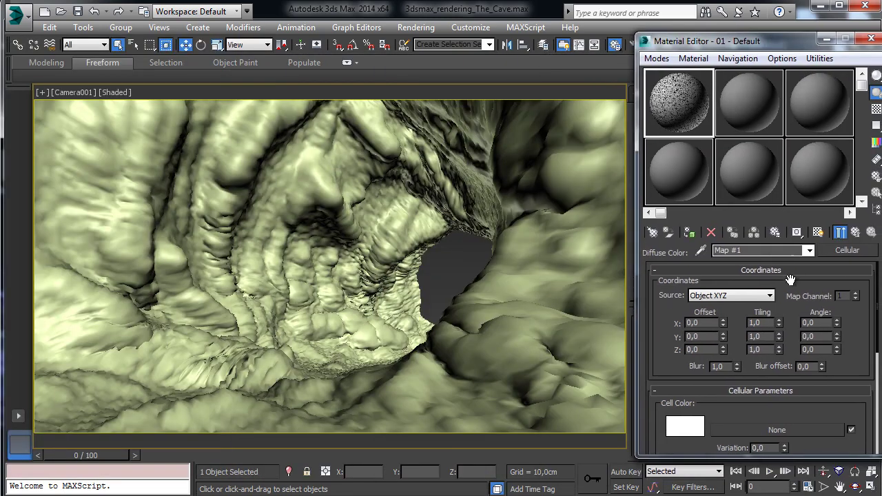
Enable Fractal in the Cellular map's parameters
{"action": "double_click", "coordinate": [667, 111]}
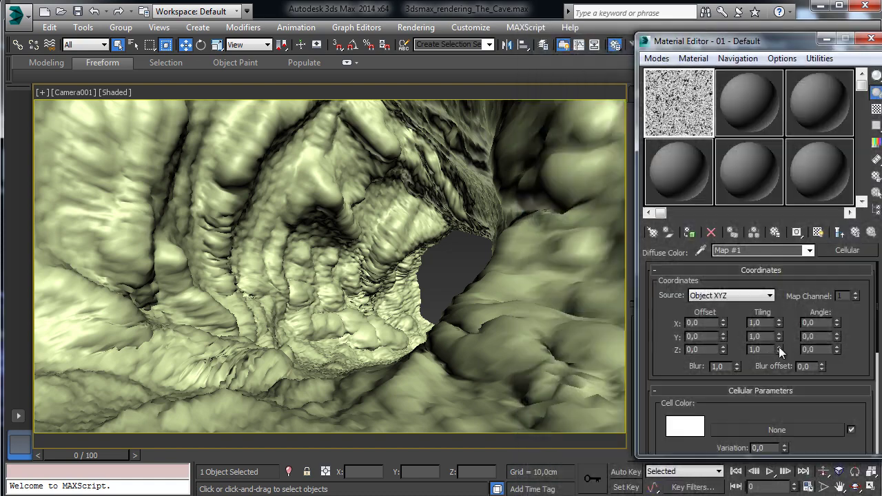
{"action": "left_click_drag", "start_coordinate": [848, 369], "coordinate": [849, 231]}
{"action": "scroll", "coordinate": [784, 335], "scroll_direction": "down", "scroll_amount": 3}
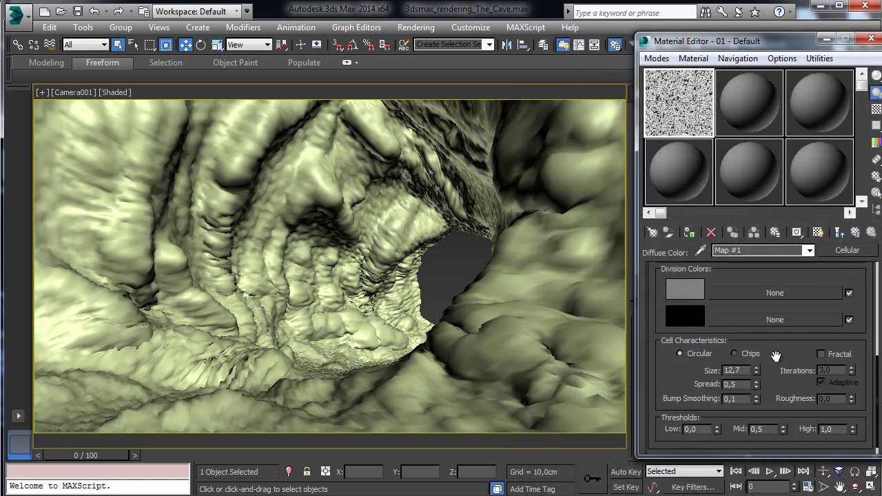
{"action": "left_click", "coordinate": [836, 355]}
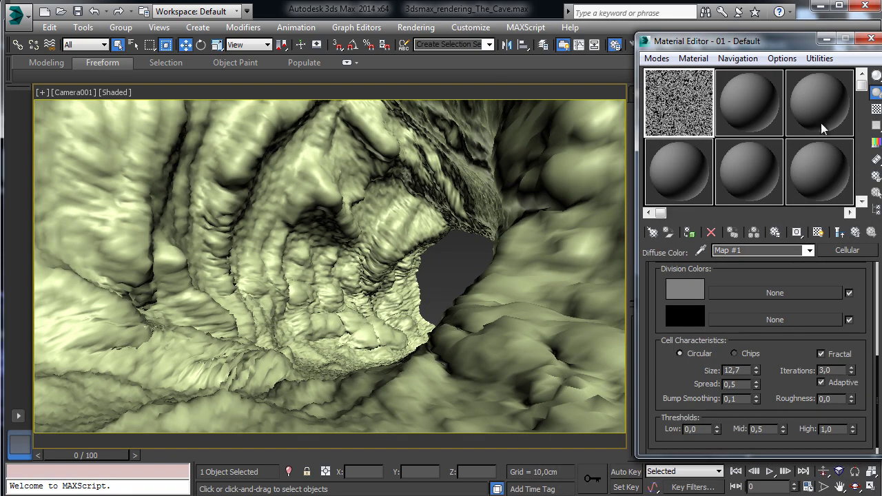
{"action": "left_click_drag", "start_coordinate": [776, 43], "coordinate": [483, 54]}
{"action": "left_click", "coordinate": [710, 160]}
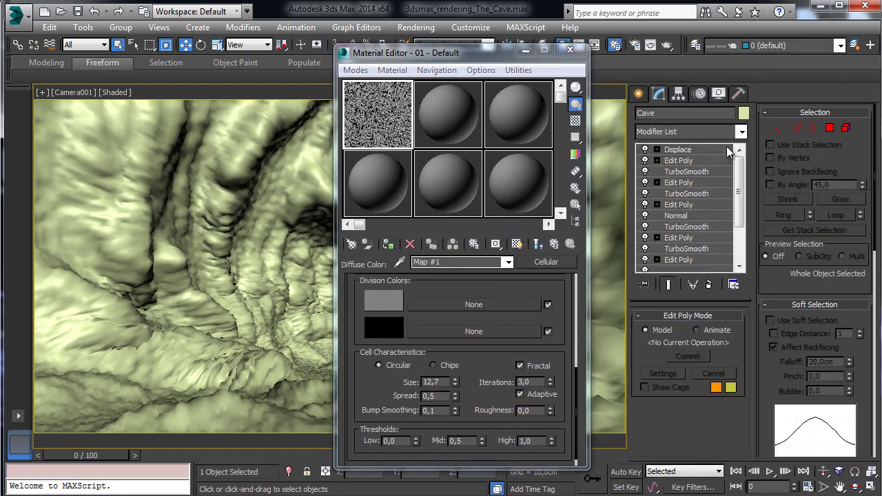
Add a TurboSmooth modifier to the Cave's modifier stack
{"action": "left_click", "coordinate": [742, 132]}
{"action": "scroll", "coordinate": [733, 489], "scroll_direction": "down", "scroll_amount": 15}
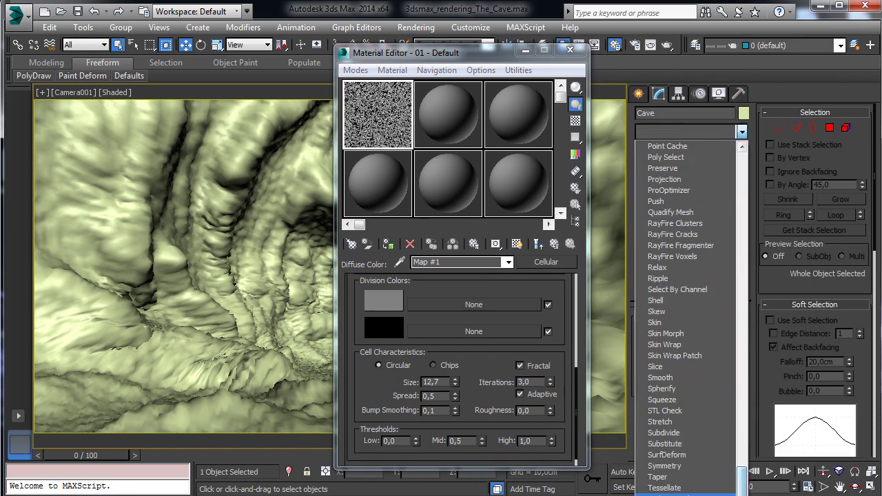
{"action": "left_click", "coordinate": [680, 493]}
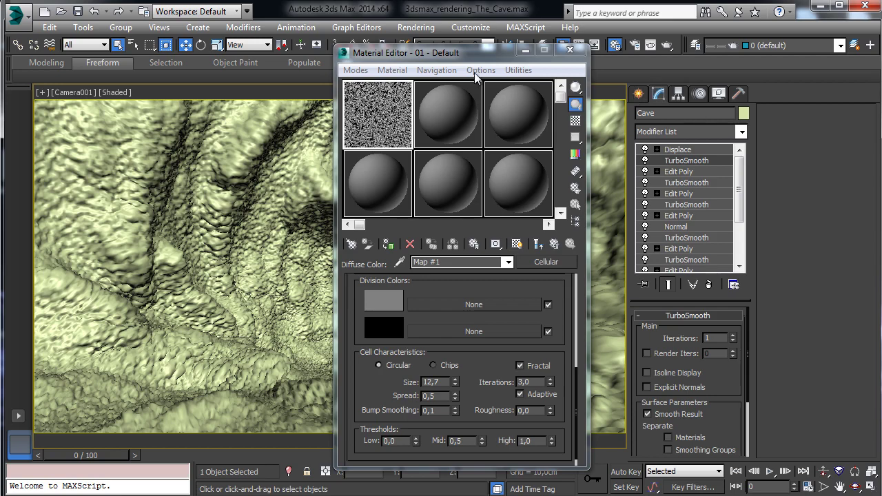
{"action": "left_click_drag", "start_coordinate": [475, 53], "coordinate": [698, 47]}
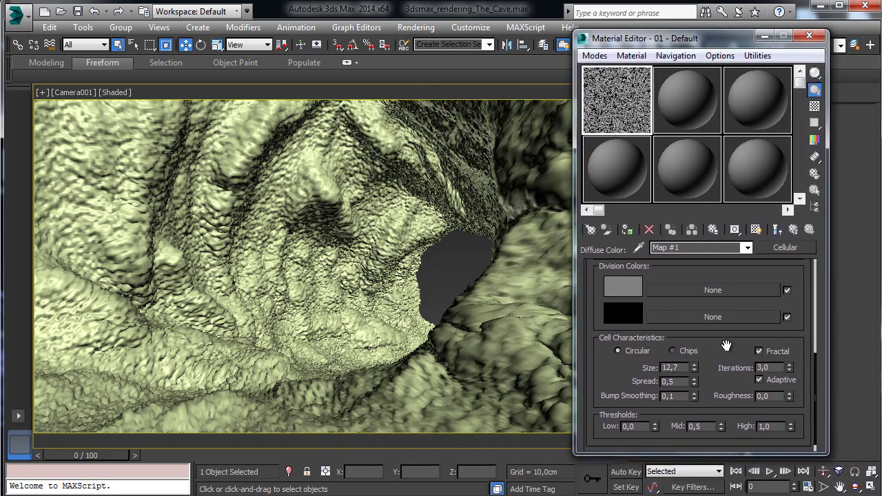
Enlarge the Cellular map's cell Size to 84,3
{"action": "left_click_drag", "start_coordinate": [726, 344], "coordinate": [717, 230]}
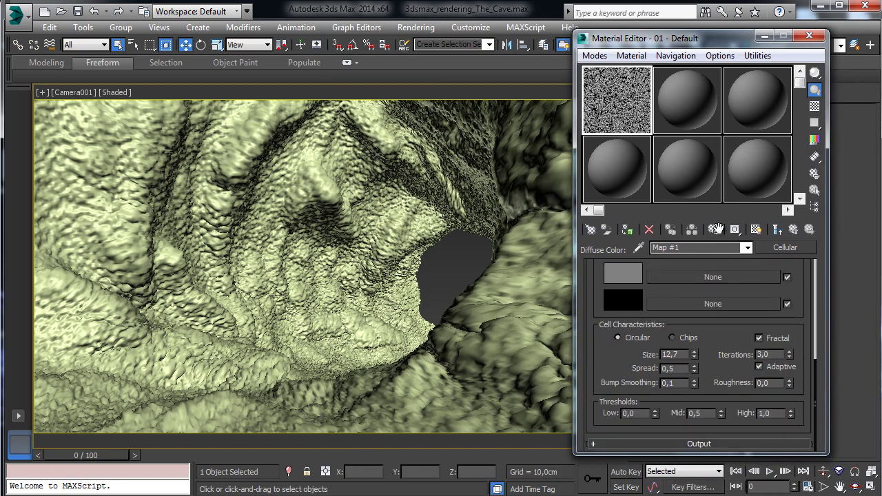
{"action": "left_click", "coordinate": [623, 444]}
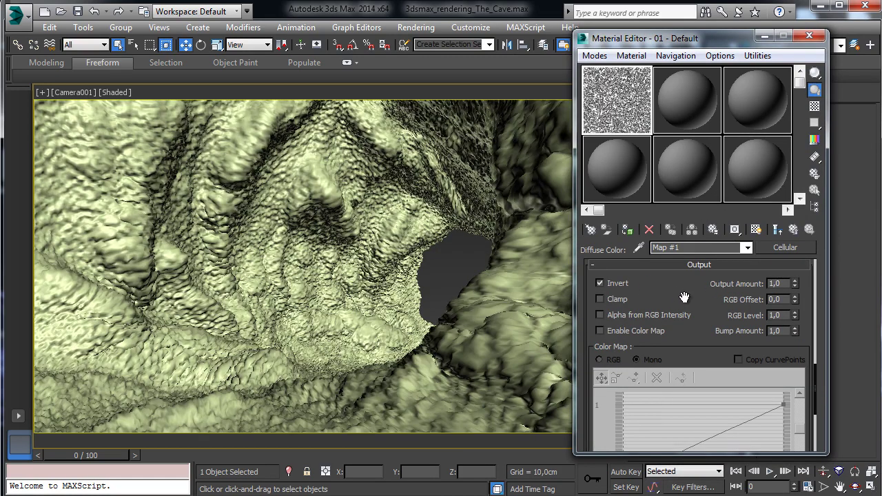
{"action": "scroll", "coordinate": [685, 297], "scroll_direction": "up", "scroll_amount": 6}
{"action": "scroll", "coordinate": [683, 305], "scroll_direction": "up", "scroll_amount": 4}
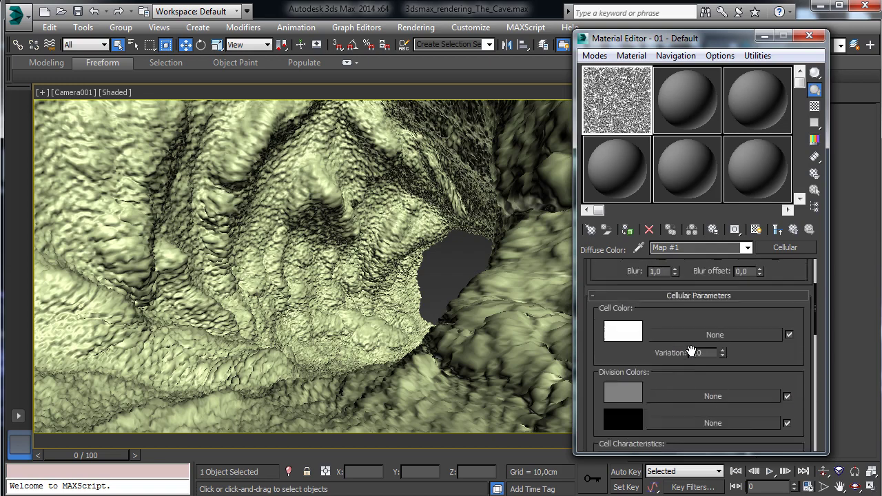
{"action": "scroll", "coordinate": [677, 328], "scroll_direction": "down", "scroll_amount": 4}
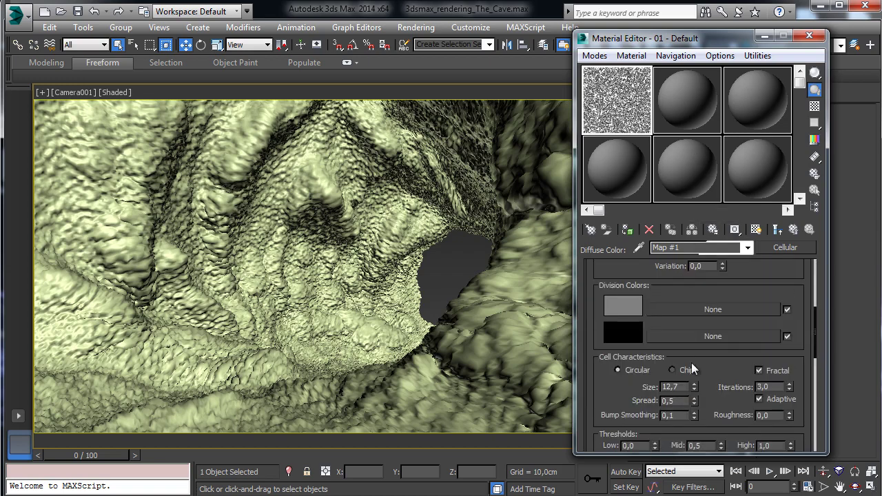
{"action": "left_click_drag", "start_coordinate": [694, 387], "coordinate": [766, 163]}
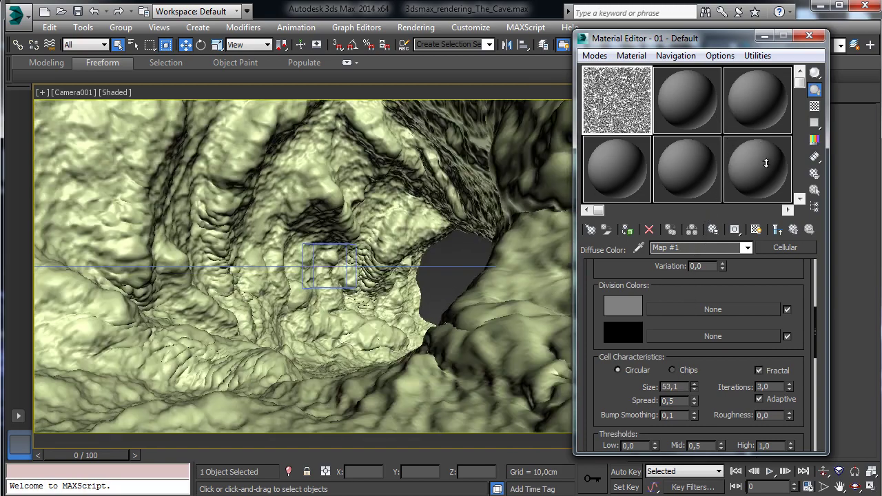
{"action": "left_click_drag", "start_coordinate": [693, 387], "coordinate": [718, 273]}
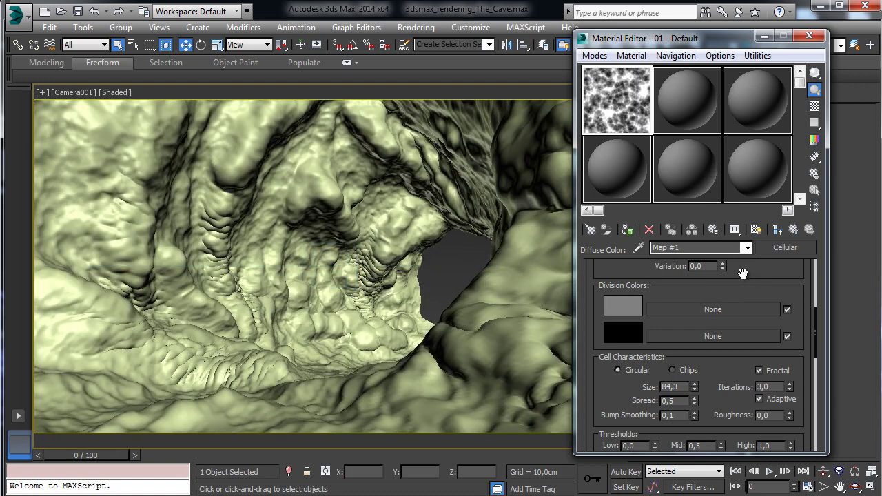
{"action": "left_click_drag", "start_coordinate": [733, 46], "coordinate": [503, 49]}
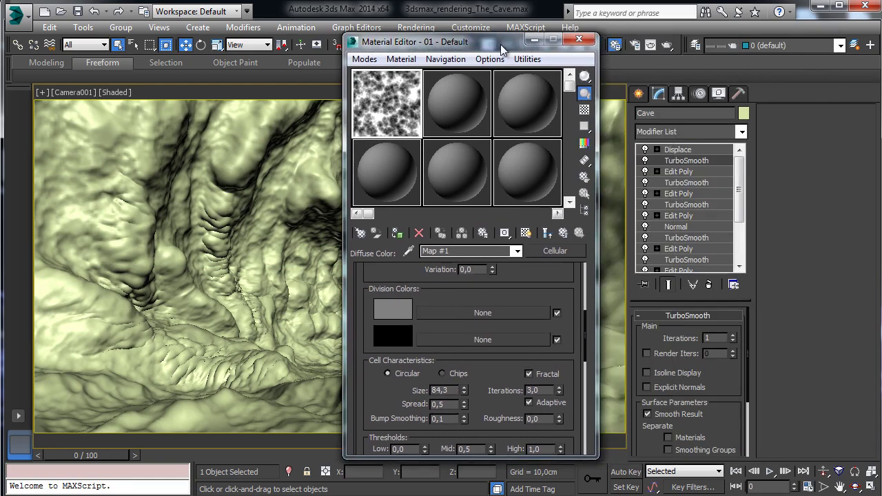
Compare the displacement off and on, then set the Cellular Size to 150
{"action": "left_click", "coordinate": [645, 150]}
{"action": "left_click", "coordinate": [645, 149]}
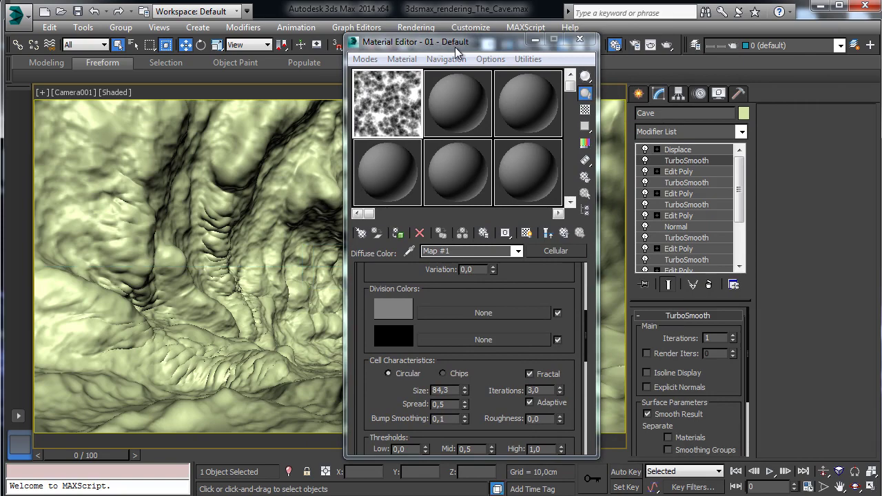
{"action": "left_click_drag", "start_coordinate": [455, 47], "coordinate": [696, 39]}
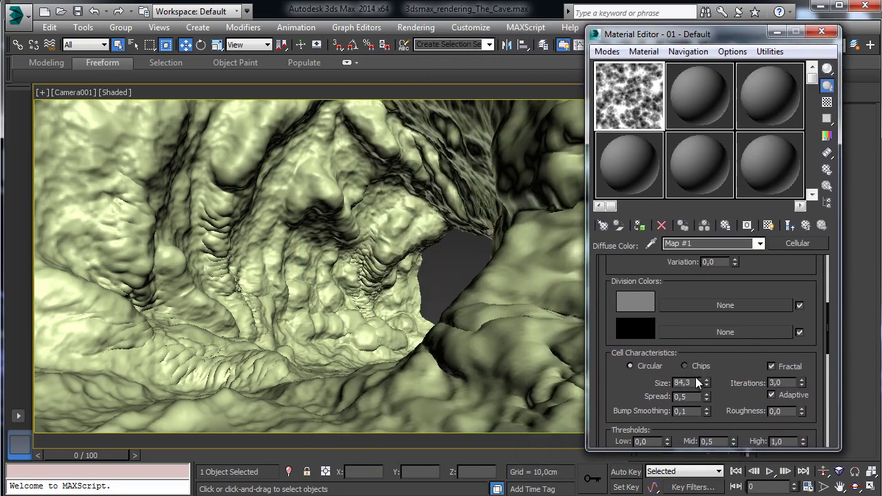
{"action": "type", "text": "150"}
{"action": "key", "text": "Return"}
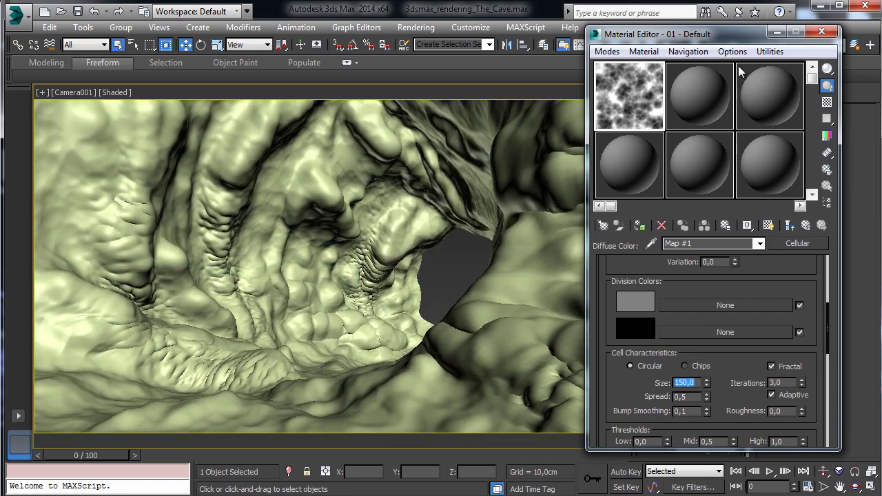
Set the Displace modifier's Strength to 15 cm, then 20 cm
{"action": "left_click_drag", "start_coordinate": [690, 39], "coordinate": [337, 62]}
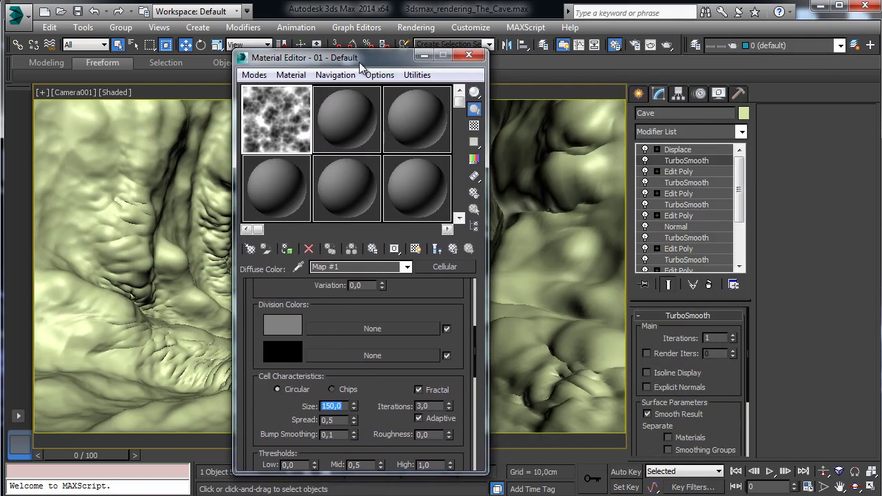
{"action": "left_click", "coordinate": [644, 149]}
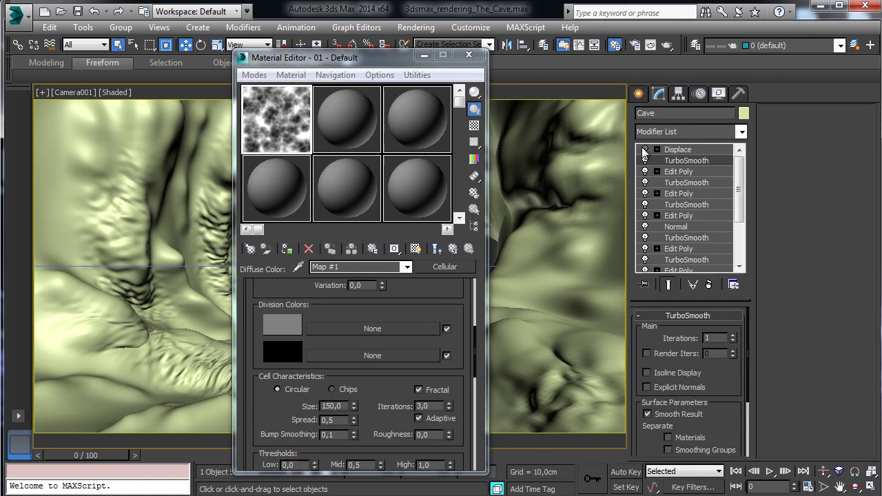
{"action": "left_click", "coordinate": [687, 149]}
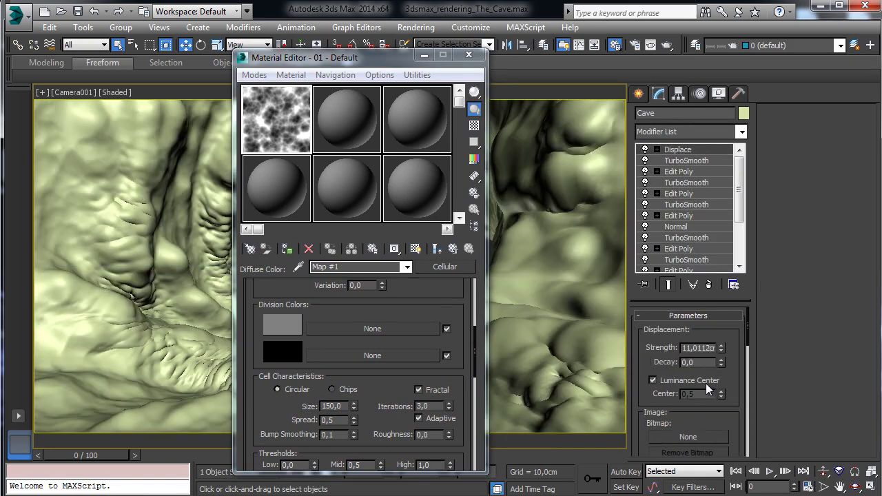
{"action": "double_click", "coordinate": [704, 348]}
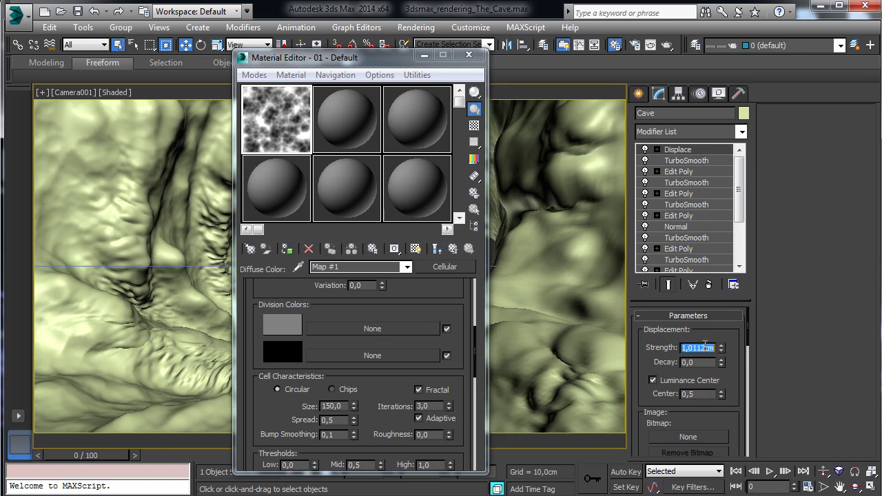
{"action": "type", "text": "15"}
{"action": "key", "text": "Return"}
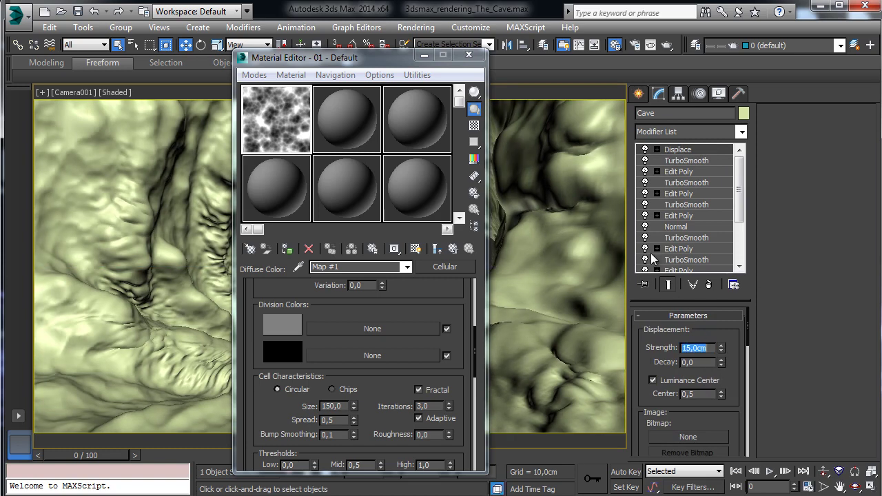
{"action": "type", "text": "20"}
{"action": "key", "text": "Return"}
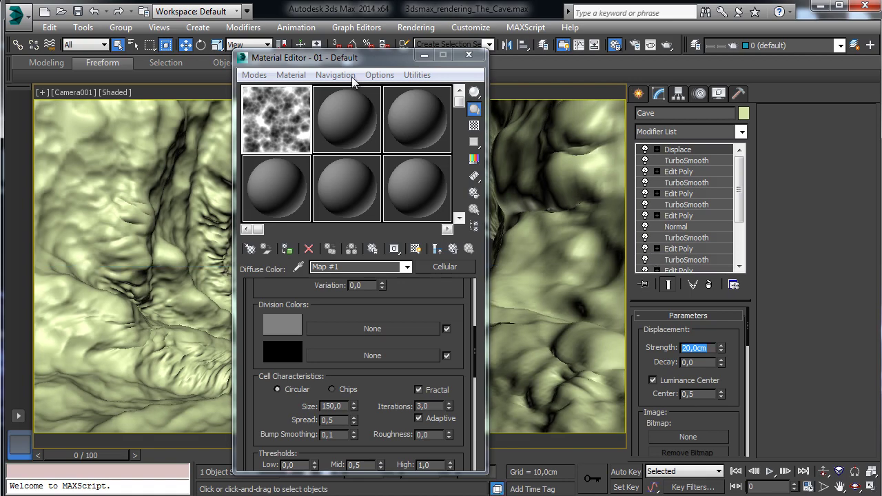
{"action": "left_click_drag", "start_coordinate": [330, 62], "coordinate": [541, 60]}
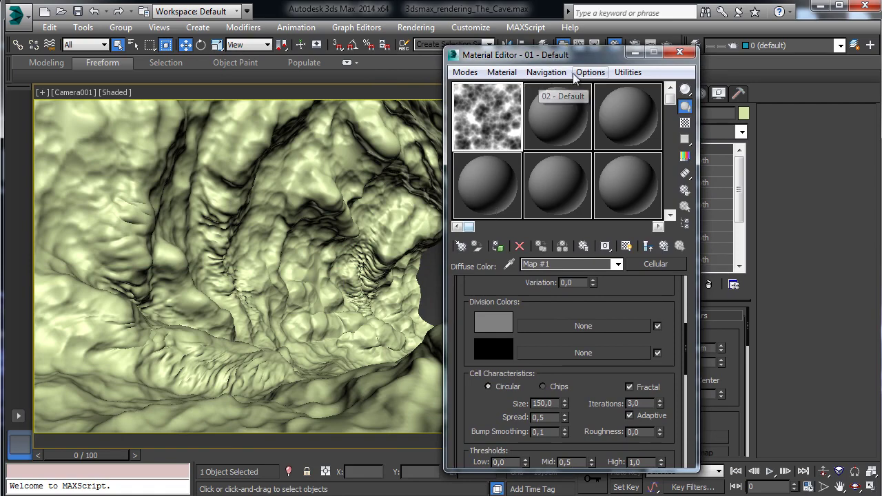
Set the Cellular Size to 200 and Iterations to 4 with Adaptive turned off
{"action": "left_click_drag", "start_coordinate": [561, 55], "coordinate": [456, 48]}
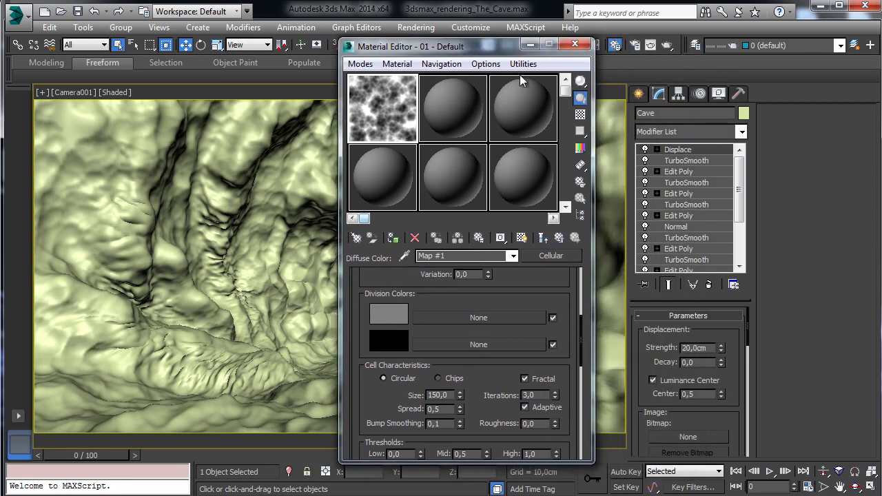
{"action": "double_click", "coordinate": [695, 347]}
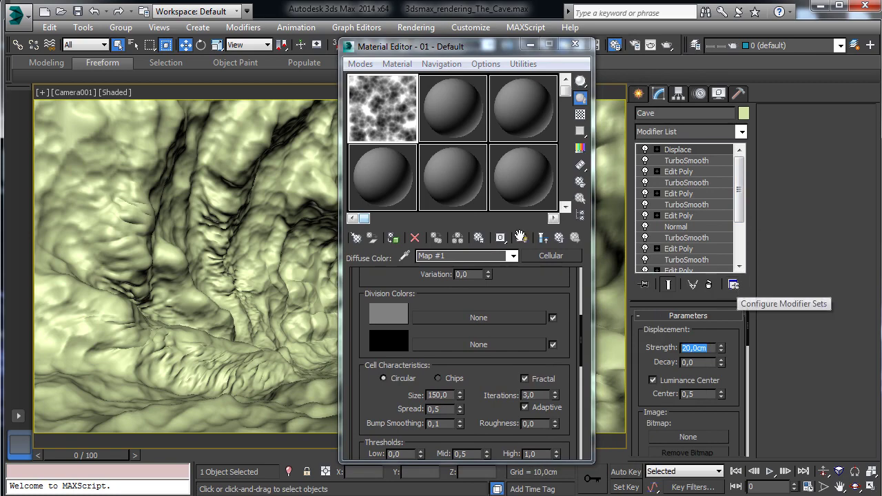
{"action": "double_click", "coordinate": [441, 395]}
{"action": "type", "text": "200"}
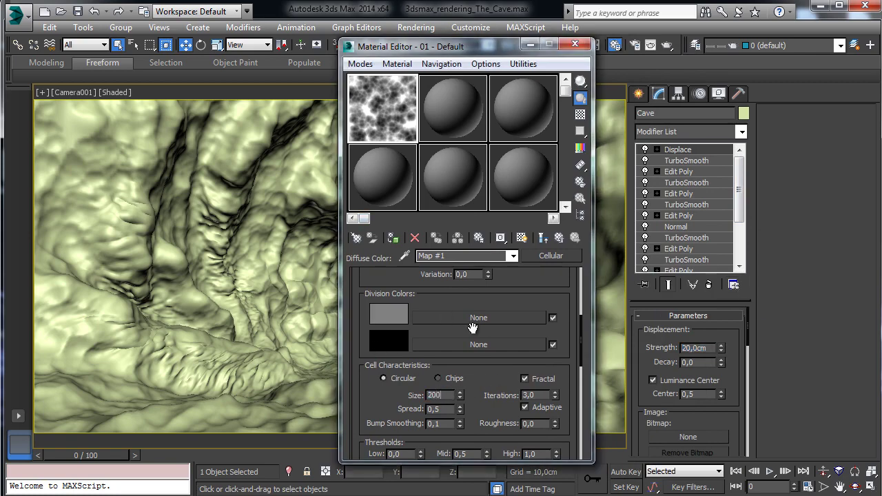
{"action": "key", "text": "Return"}
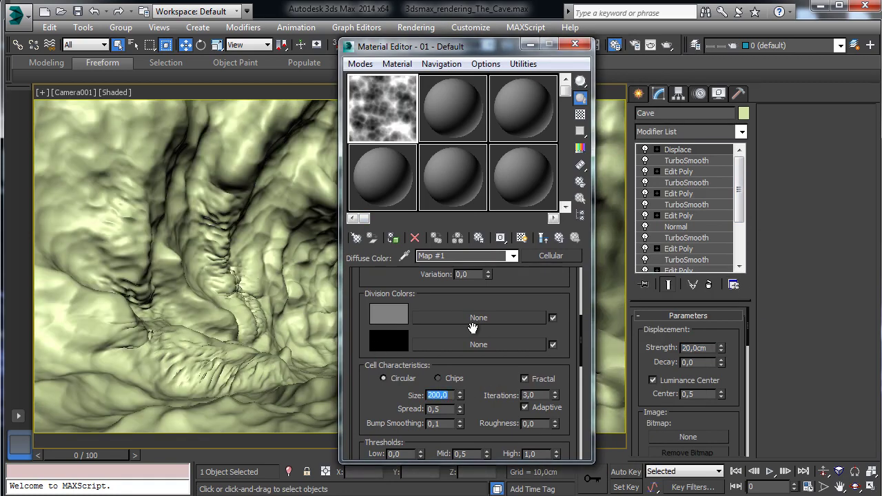
{"action": "double_click", "coordinate": [541, 396]}
{"action": "left_click", "coordinate": [524, 408]}
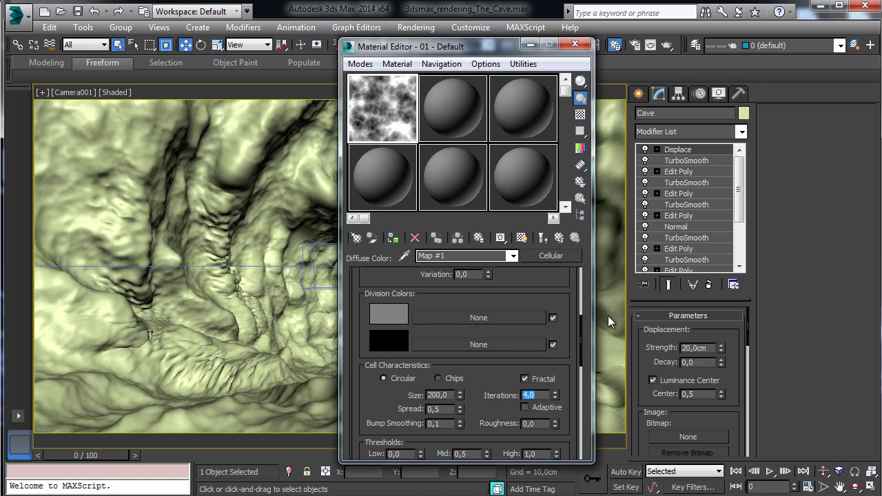
Raise the Displace Strength to 30 cm
{"action": "double_click", "coordinate": [710, 348]}
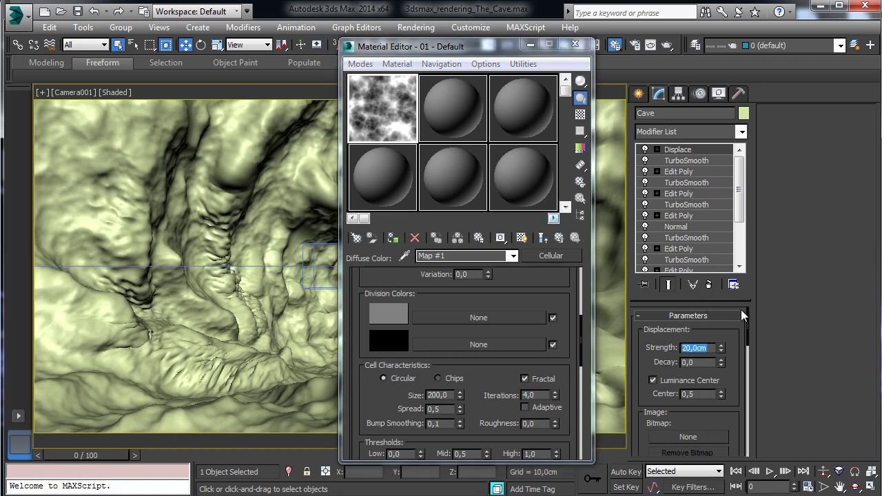
{"action": "type", "text": "30"}
{"action": "key", "text": "Return"}
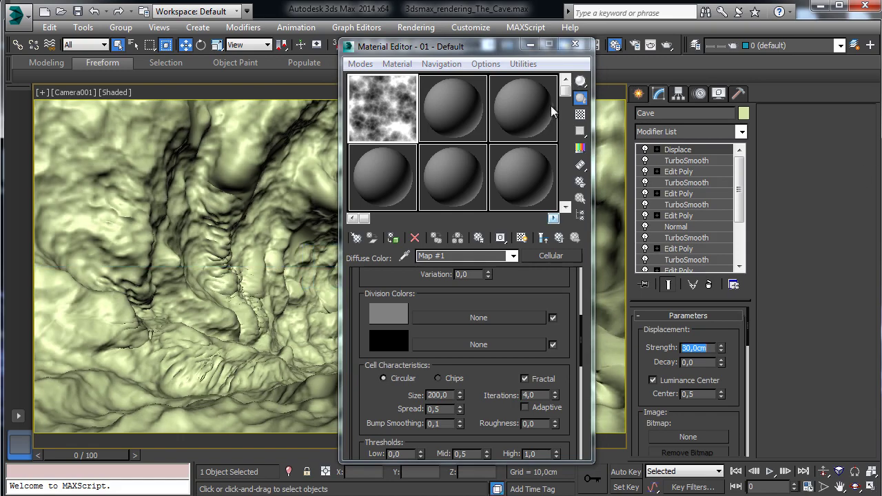
Choose Composite as the replacement map type for the diffuse slot
{"action": "left_click_drag", "start_coordinate": [484, 47], "coordinate": [720, 55]}
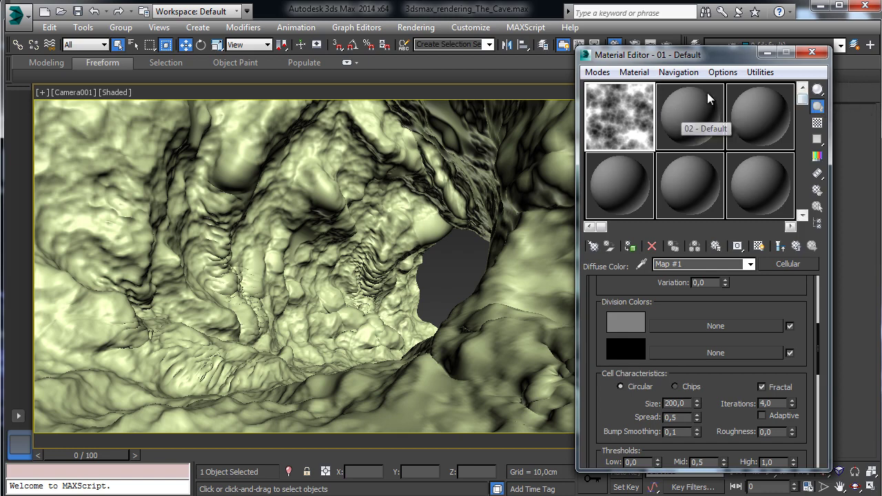
{"action": "left_click", "coordinate": [793, 264]}
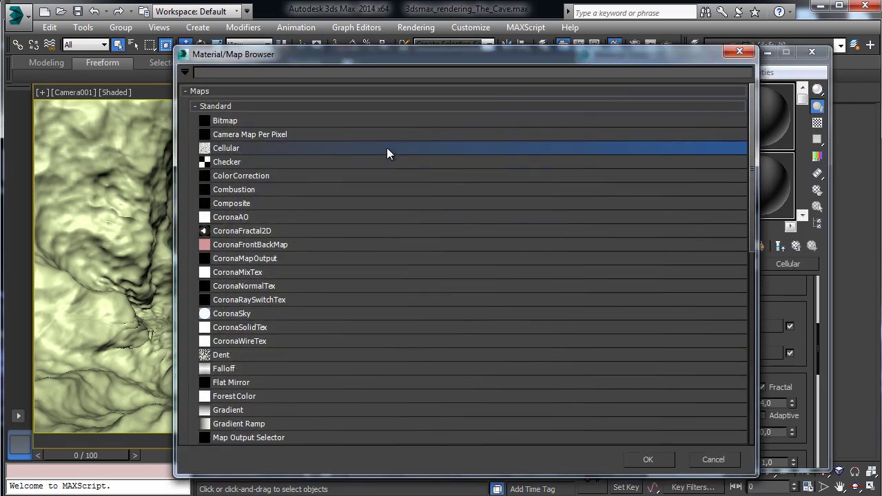
{"action": "left_click", "coordinate": [241, 204]}
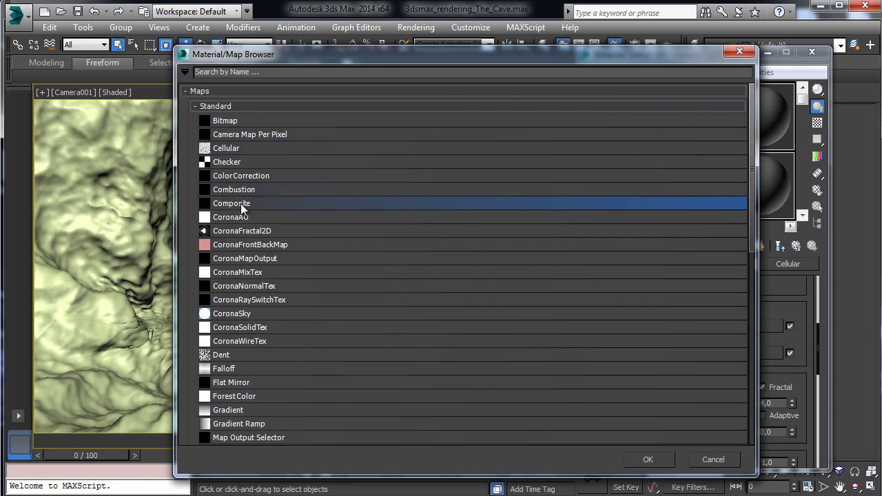
Confirm Composite, keep the old Cellular map as a sub-map, and save the file
{"action": "left_click", "coordinate": [651, 459]}
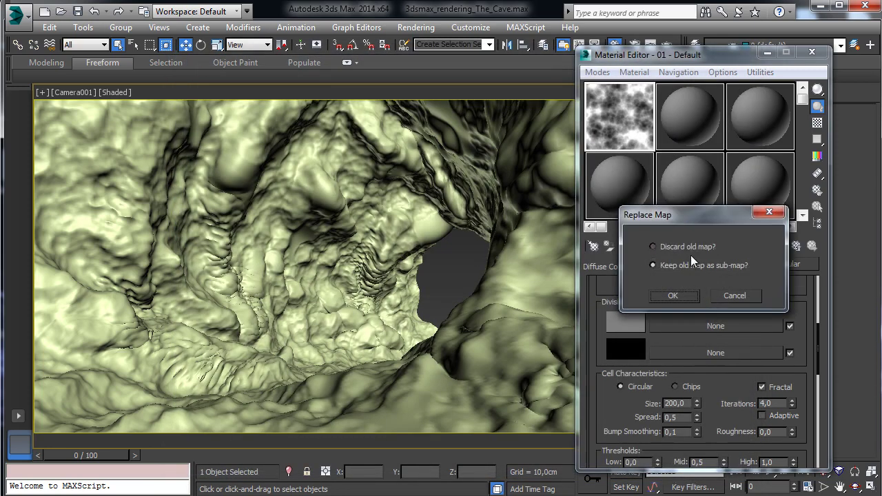
{"action": "left_click", "coordinate": [673, 296]}
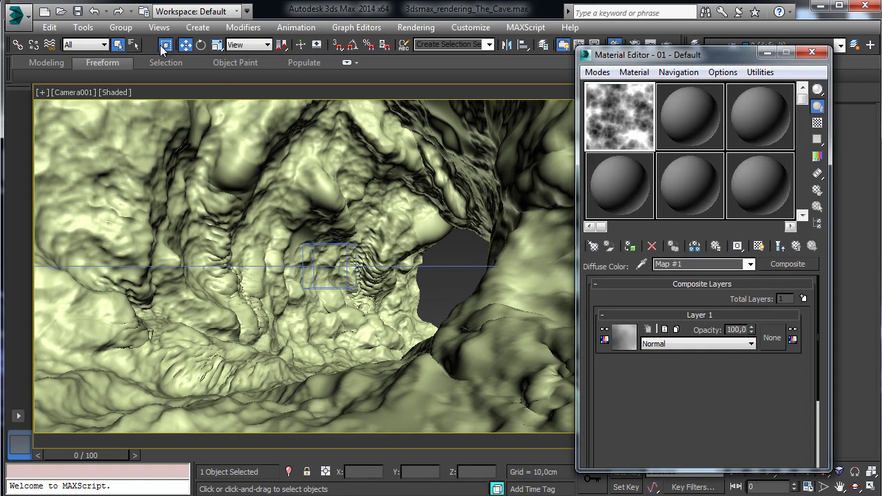
{"action": "left_click", "coordinate": [76, 14]}
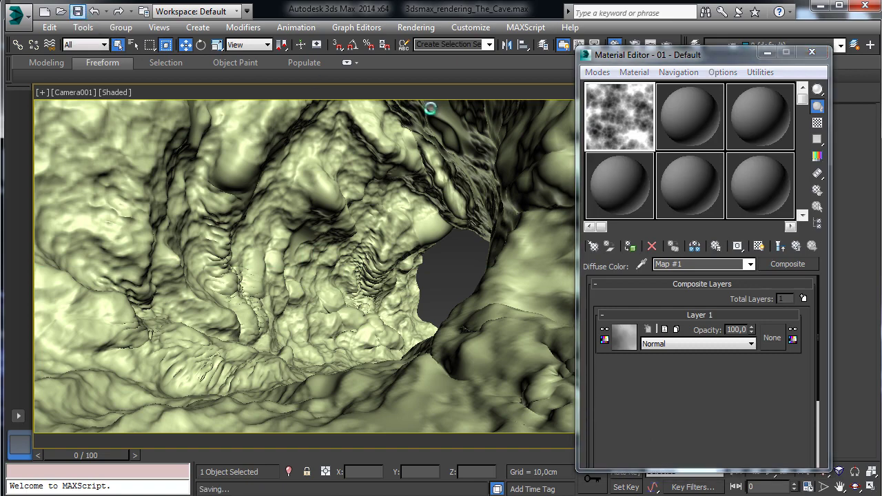
Add Layer 2 to the Composite and assign it a new Cellular map
{"action": "left_click", "coordinate": [803, 299]}
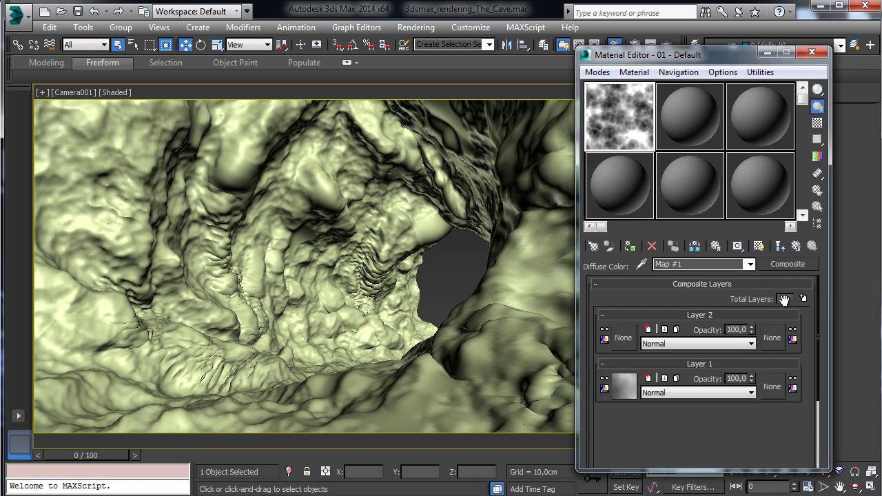
{"action": "left_click", "coordinate": [623, 337]}
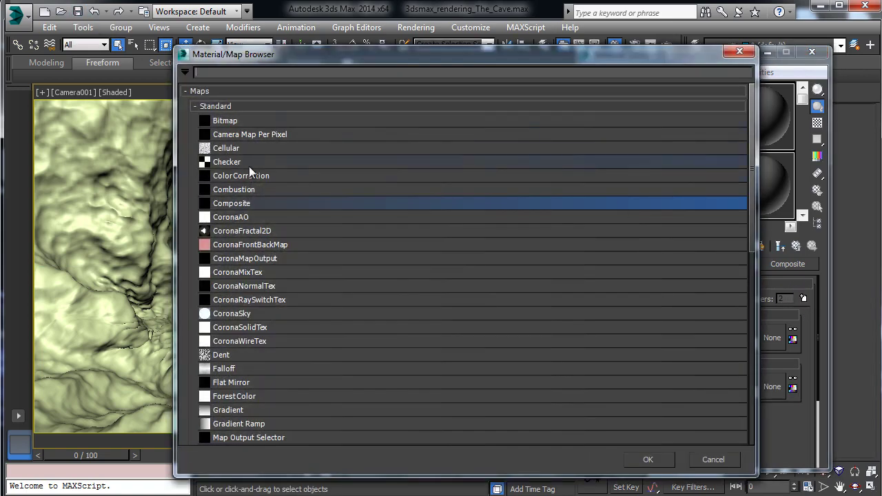
{"action": "left_click", "coordinate": [229, 149]}
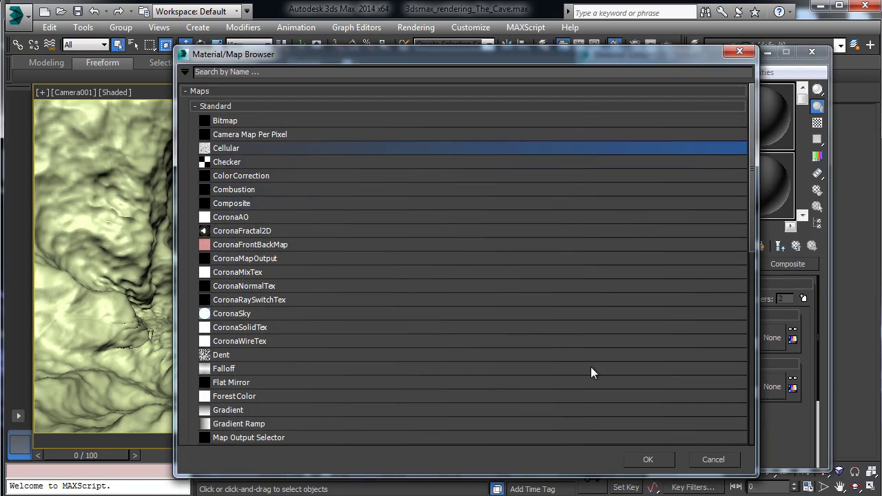
{"action": "left_click", "coordinate": [648, 460]}
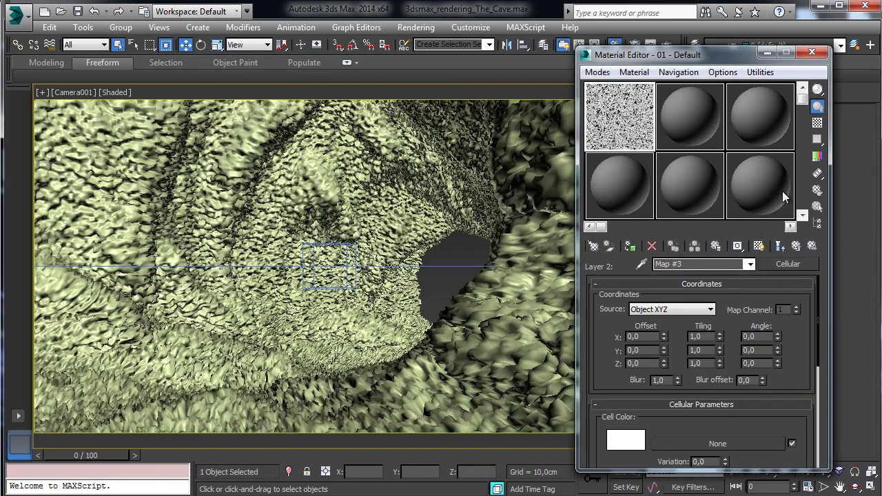
Switch Layer 2's Cellular map to Chips with cell Size 150
{"action": "scroll", "coordinate": [786, 372], "scroll_direction": "down", "scroll_amount": 5}
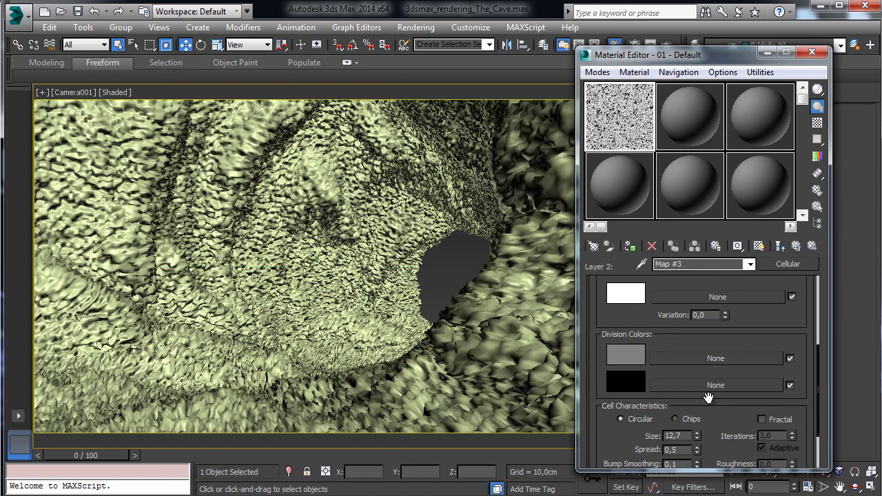
{"action": "left_click", "coordinate": [691, 418]}
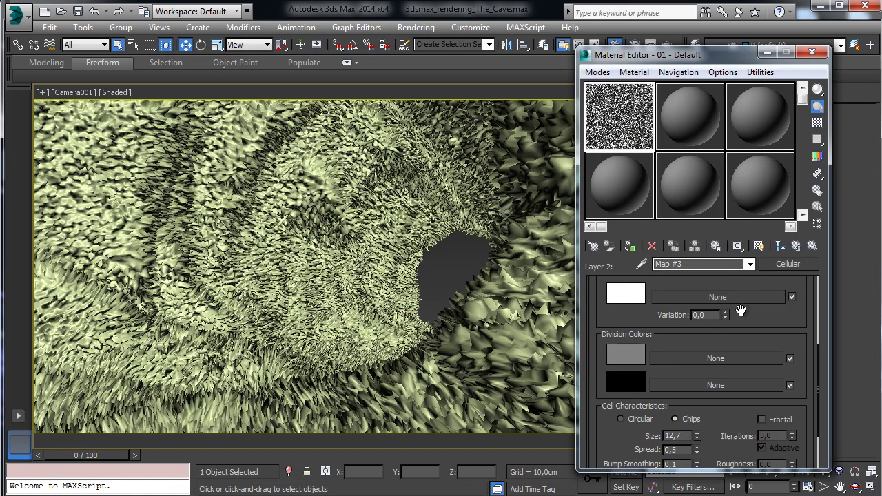
{"action": "scroll", "coordinate": [741, 311], "scroll_direction": "down", "scroll_amount": 3}
{"action": "double_click", "coordinate": [680, 371]}
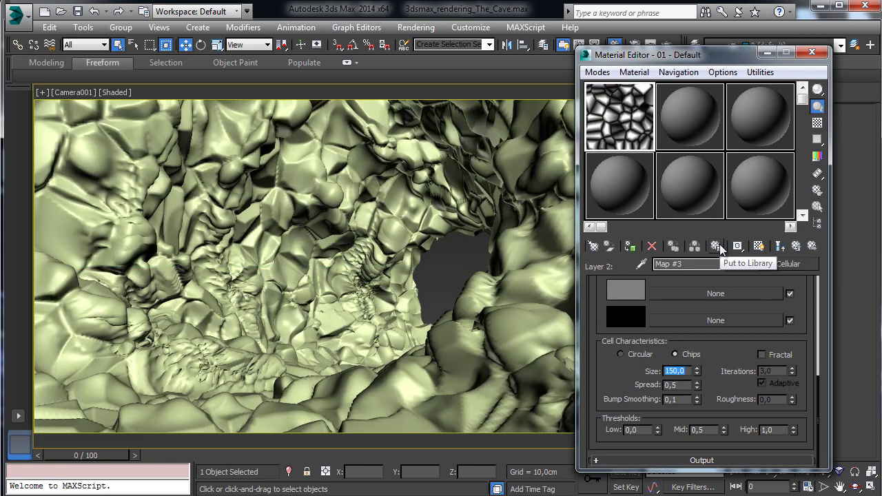
{"action": "scroll", "coordinate": [717, 331], "scroll_direction": "up", "scroll_amount": 5}
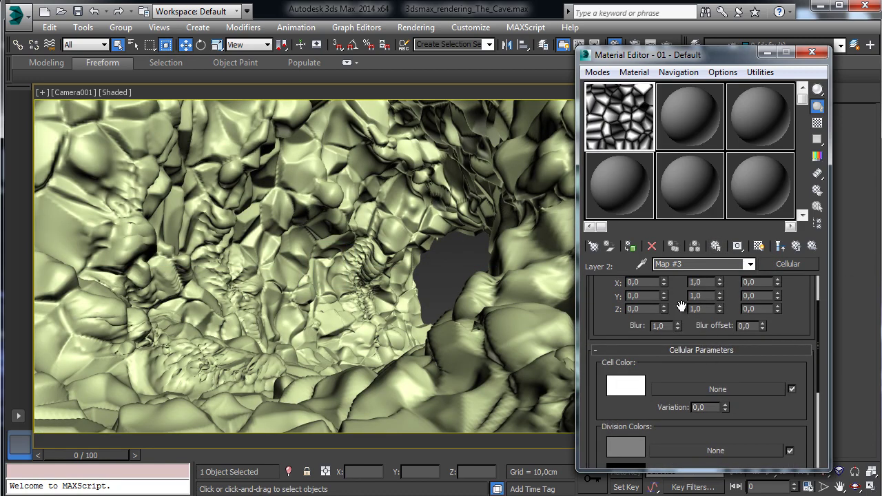
{"action": "left_click_drag", "start_coordinate": [681, 306], "coordinate": [681, 452]}
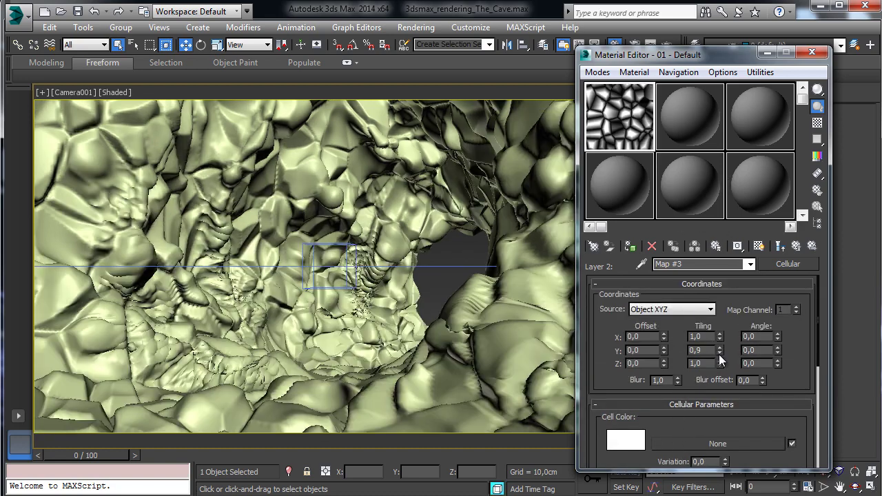
Set the Cellular map's Y Tiling to 0,25 and Iterations to 2
{"action": "left_click", "coordinate": [712, 353]}
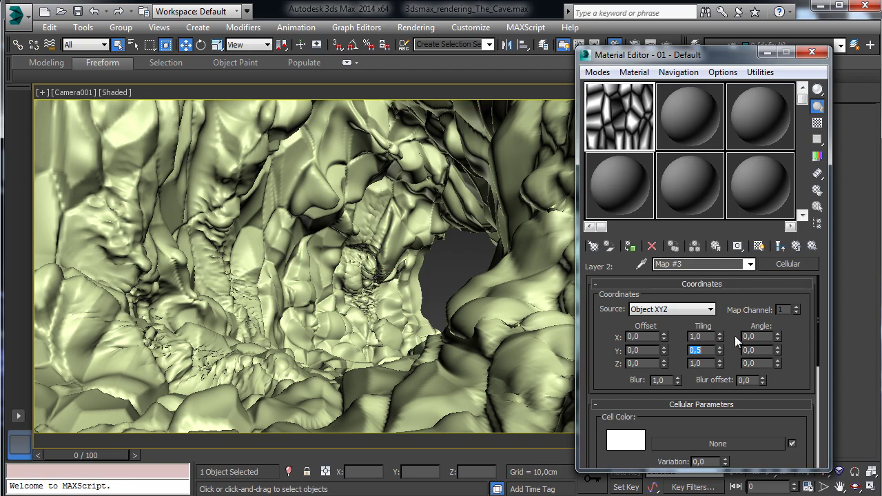
{"action": "left_click_drag", "start_coordinate": [807, 346], "coordinate": [813, 159]}
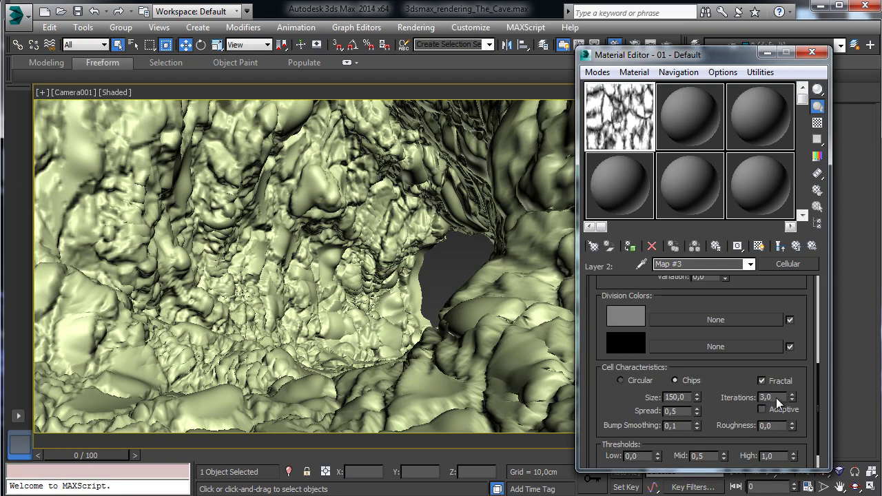
{"action": "double_click", "coordinate": [770, 397]}
{"action": "type", "text": "2"}
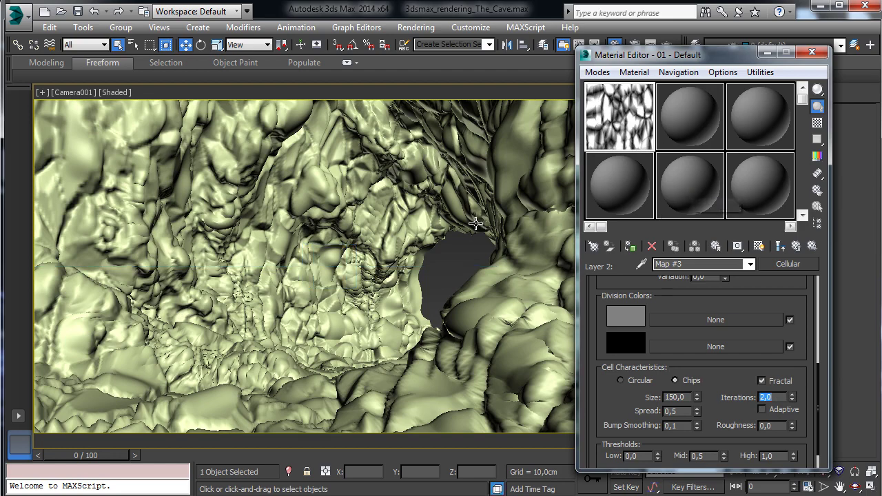
{"action": "left_click_drag", "start_coordinate": [731, 297], "coordinate": [722, 424]}
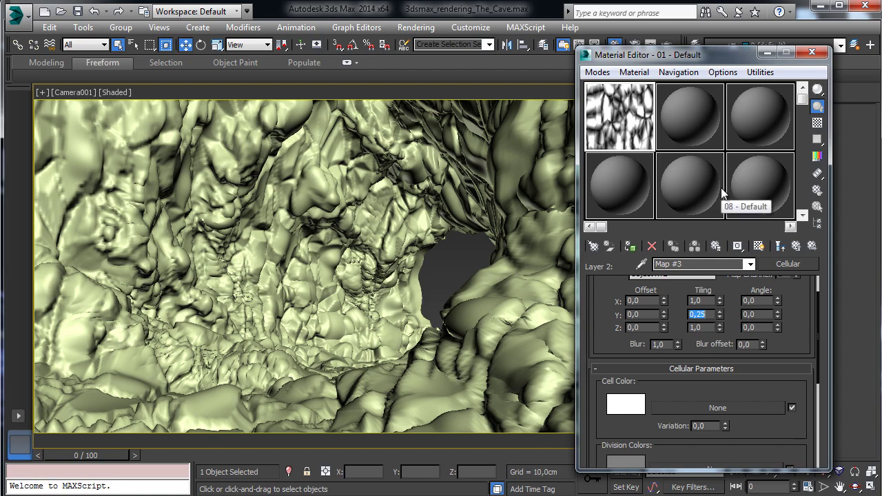
{"action": "key", "text": "Return"}
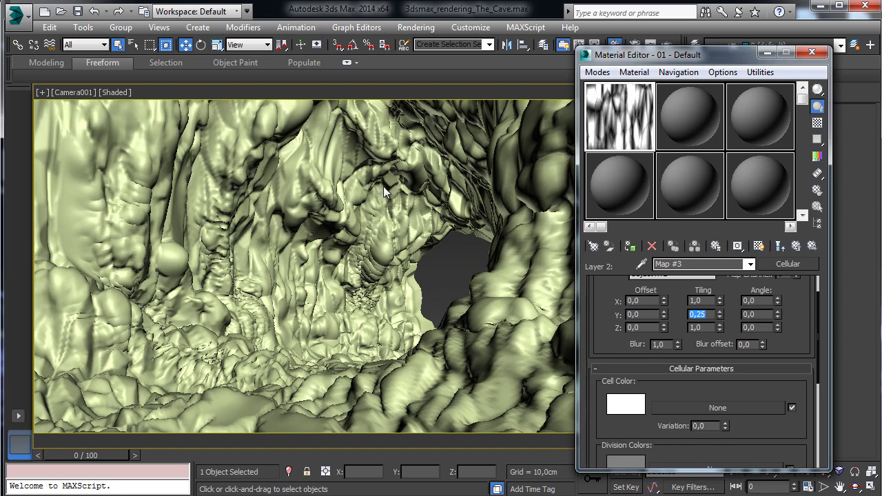
{"action": "left_click_drag", "start_coordinate": [695, 60], "coordinate": [609, 43]}
Set Layer 2's blend mode to Multiply and toggle its visibility to compare
{"action": "left_click", "coordinate": [693, 230]}
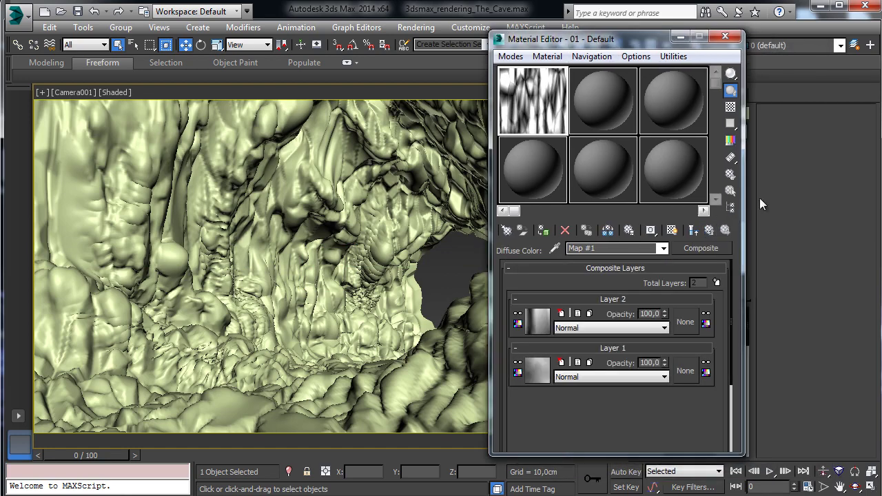
{"action": "left_click", "coordinate": [621, 328]}
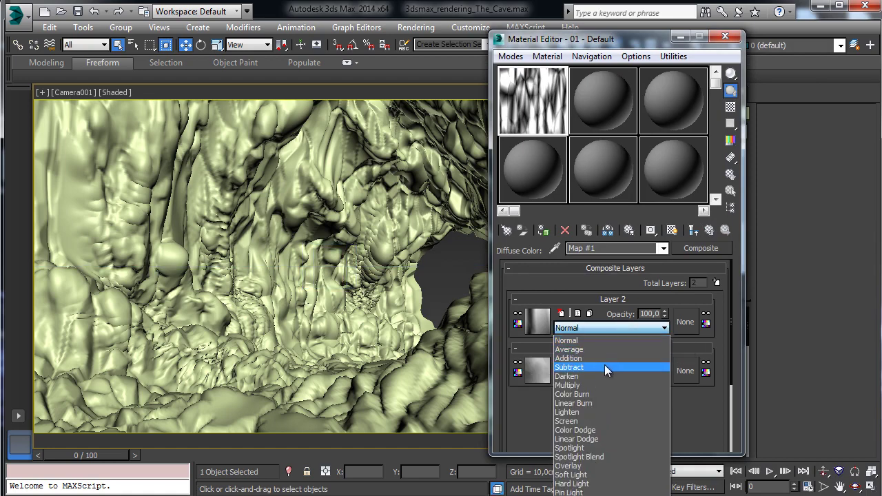
{"action": "left_click", "coordinate": [600, 383]}
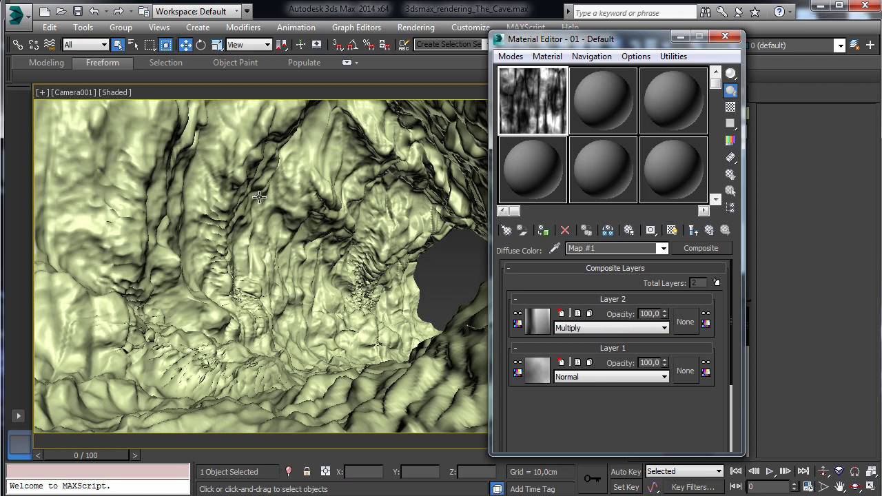
{"action": "left_click", "coordinate": [518, 318]}
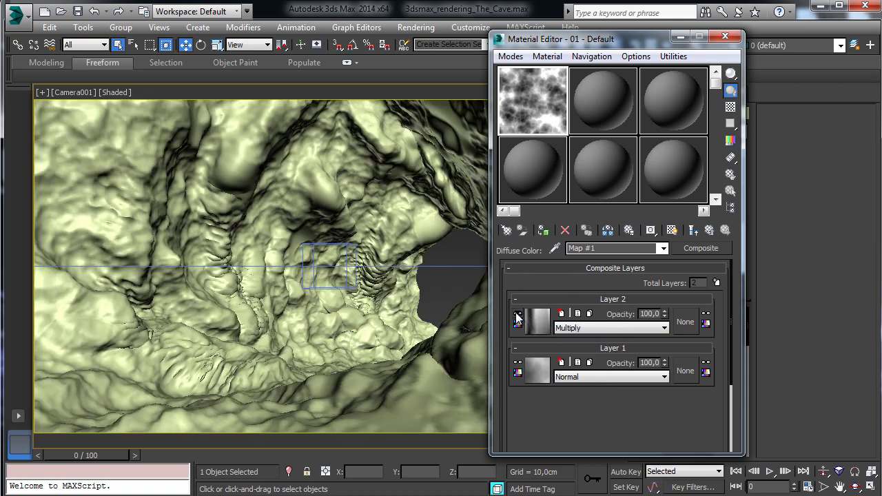
{"action": "left_click", "coordinate": [520, 319]}
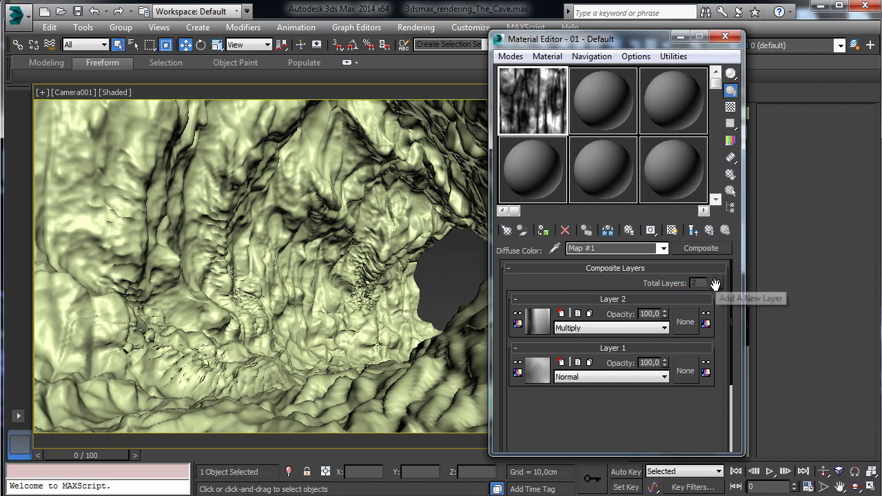
Add Layer 3 and instance Layer 2's Cellular map into its slot
{"action": "key", "text": "ctrl+z"}
{"action": "left_click_drag", "start_coordinate": [537, 371], "coordinate": [544, 326]}
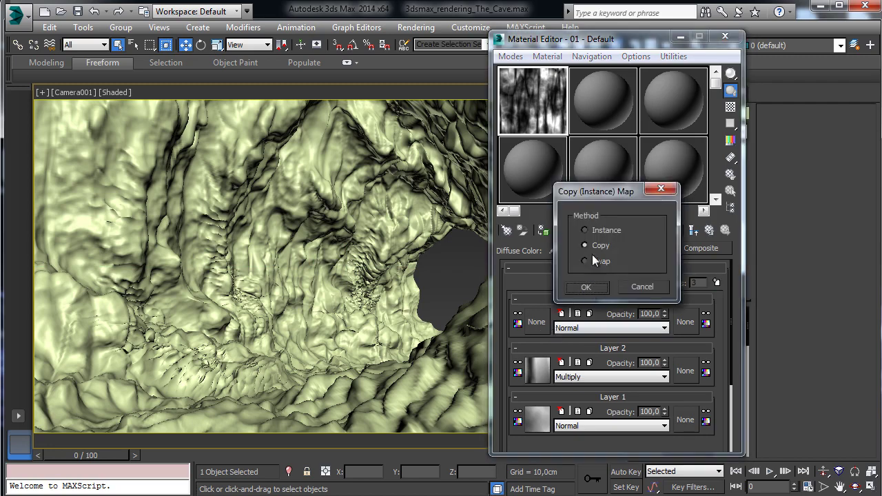
{"action": "left_click", "coordinate": [601, 231]}
{"action": "left_click", "coordinate": [583, 288]}
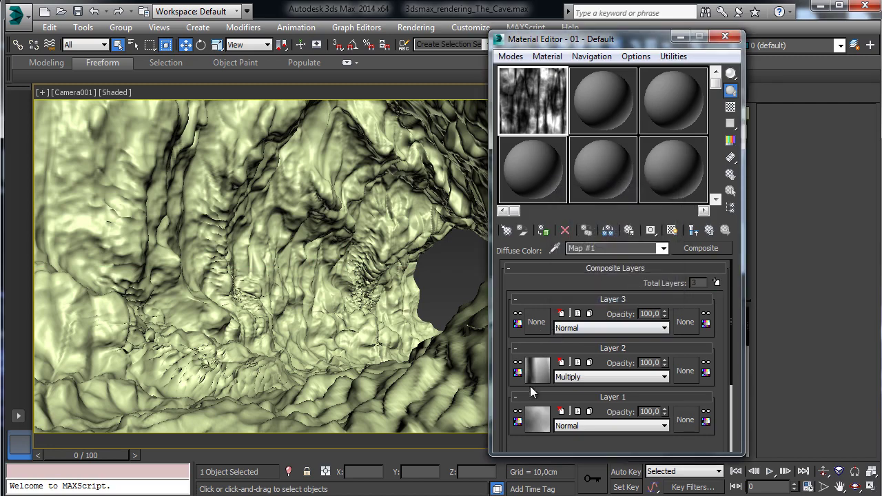
{"action": "left_click_drag", "start_coordinate": [535, 377], "coordinate": [538, 321]}
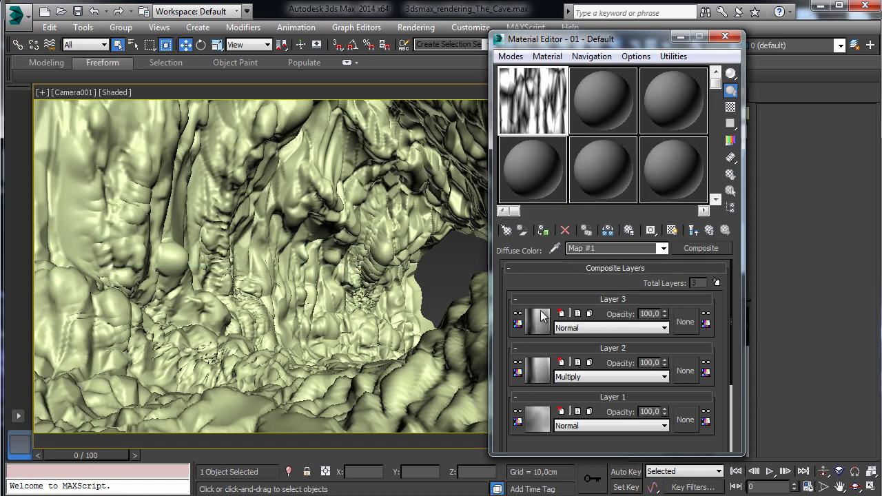
Set Layer 3's blend mode to Multiply and toggle its visibility to compare
{"action": "left_click", "coordinate": [626, 329]}
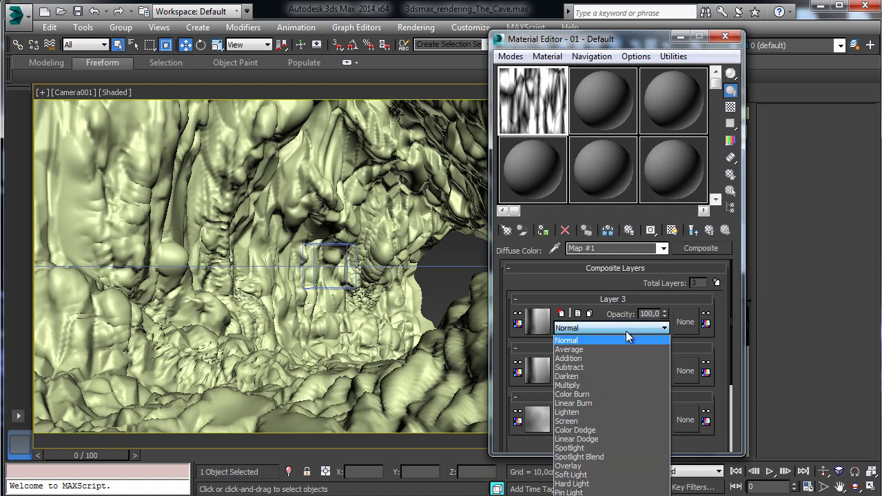
{"action": "left_click", "coordinate": [590, 386]}
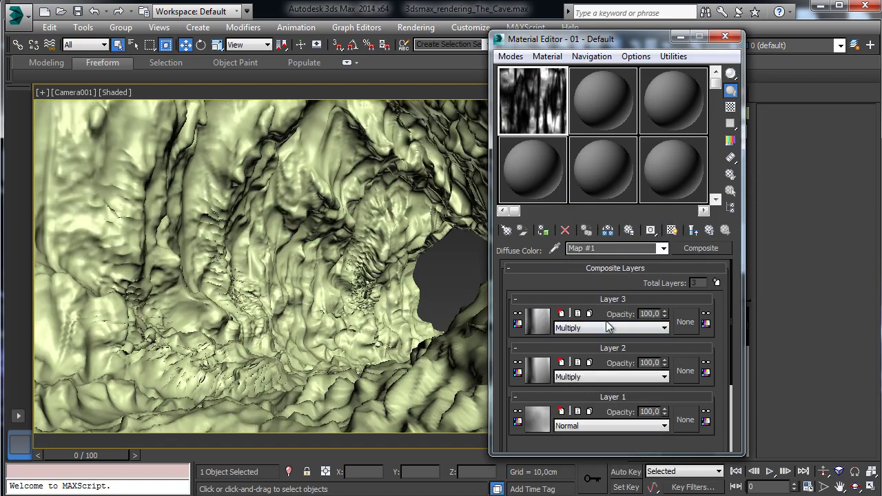
{"action": "left_click", "coordinate": [518, 317]}
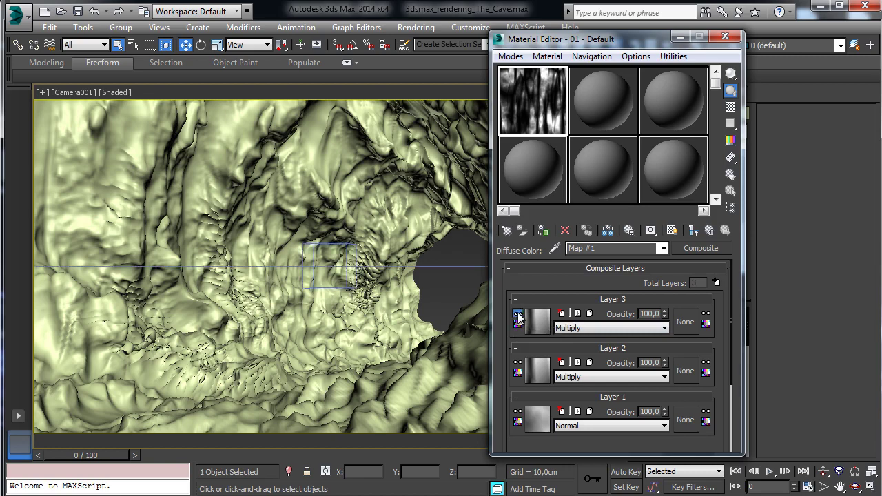
{"action": "left_click", "coordinate": [518, 317]}
{"action": "left_click", "coordinate": [519, 316]}
{"action": "left_click", "coordinate": [518, 317]}
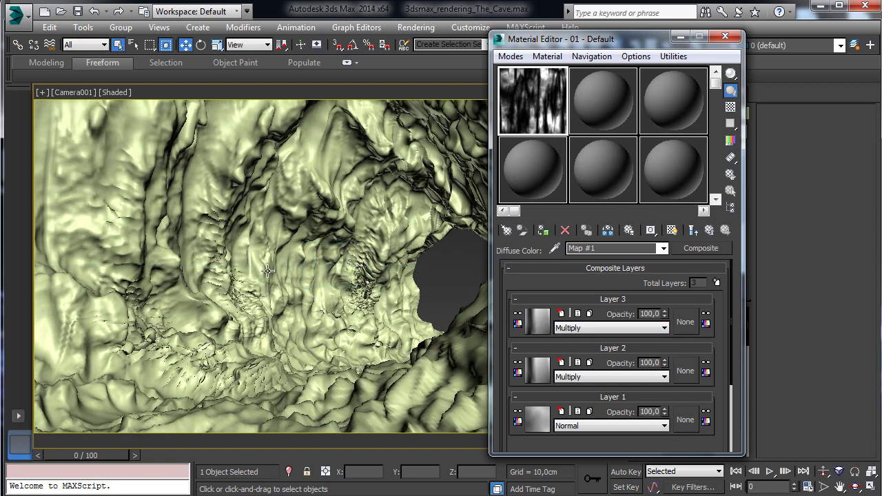
Set Layer 1's Cellular map (Map #1) grey division colour to Value 203
{"action": "left_click", "coordinate": [543, 415]}
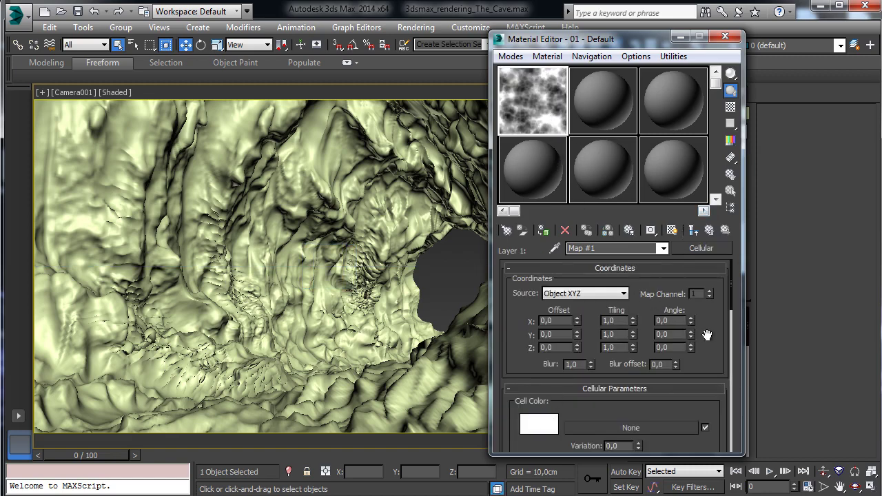
{"action": "left_click_drag", "start_coordinate": [706, 333], "coordinate": [699, 207]}
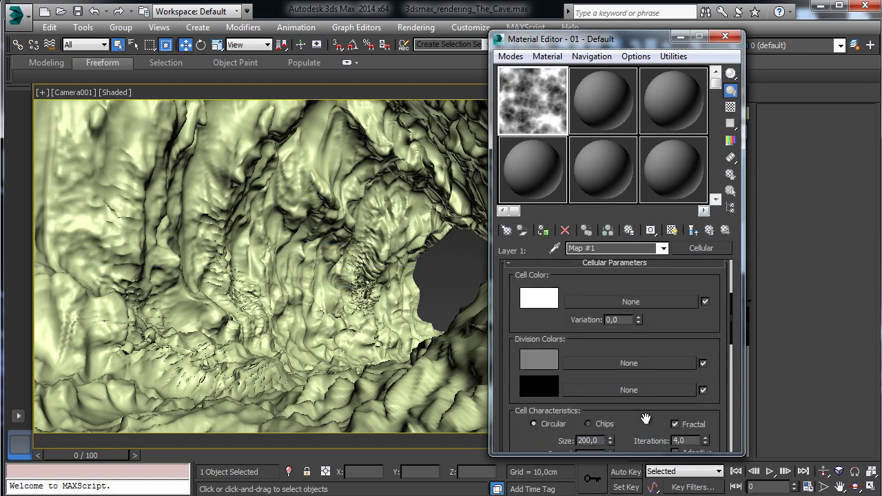
{"action": "left_click_drag", "start_coordinate": [646, 419], "coordinate": [654, 318]}
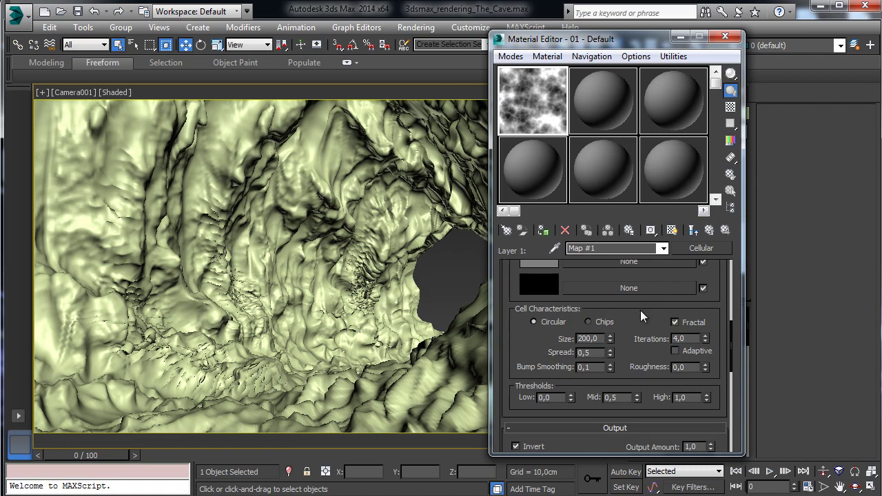
{"action": "left_click", "coordinate": [538, 265]}
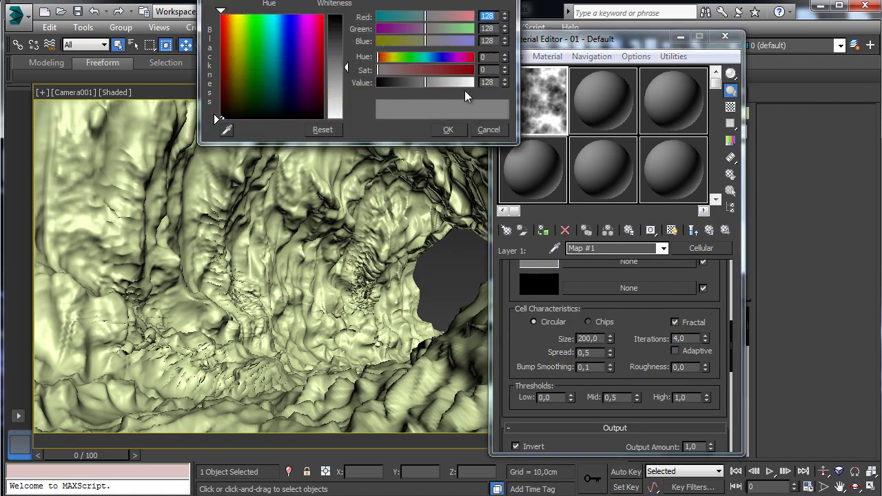
{"action": "left_click_drag", "start_coordinate": [353, 77], "coordinate": [348, 82]}
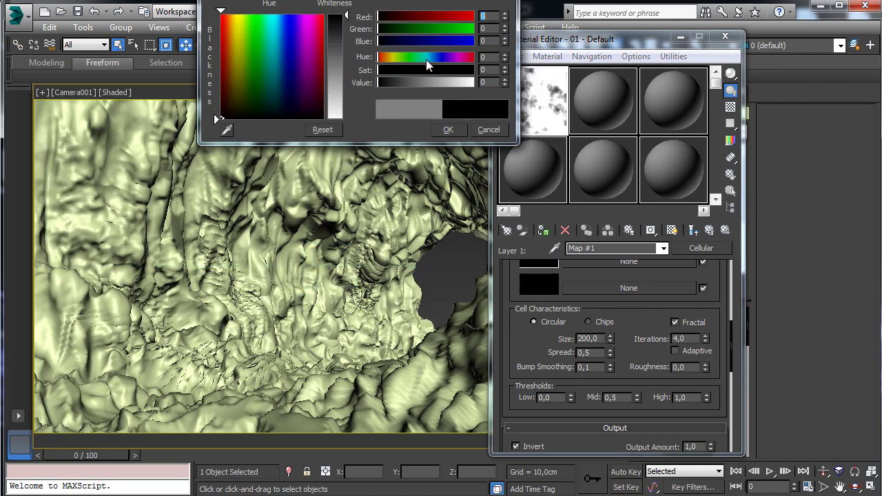
{"action": "left_click_drag", "start_coordinate": [443, 82], "coordinate": [586, 86]}
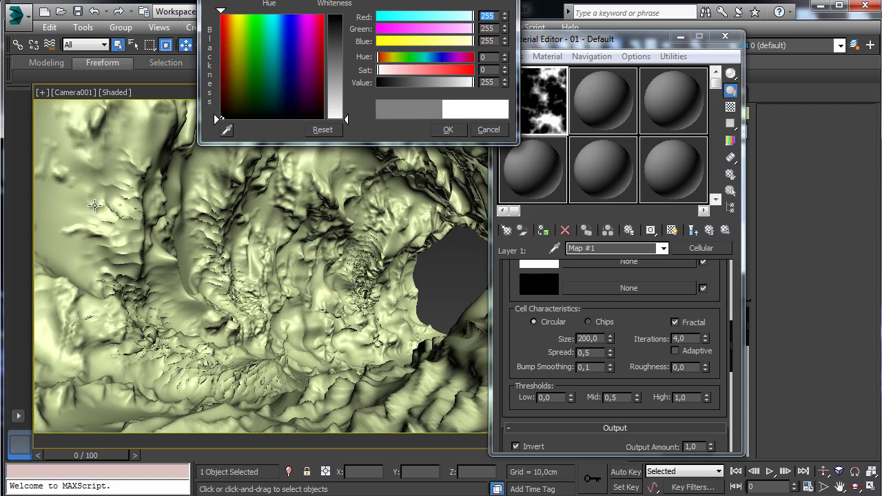
{"action": "left_click", "coordinate": [453, 81]}
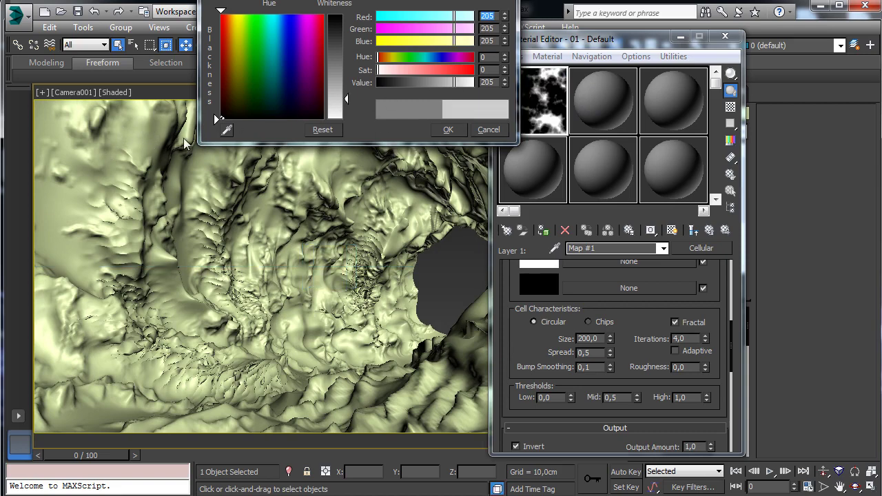
{"action": "left_click", "coordinate": [452, 82]}
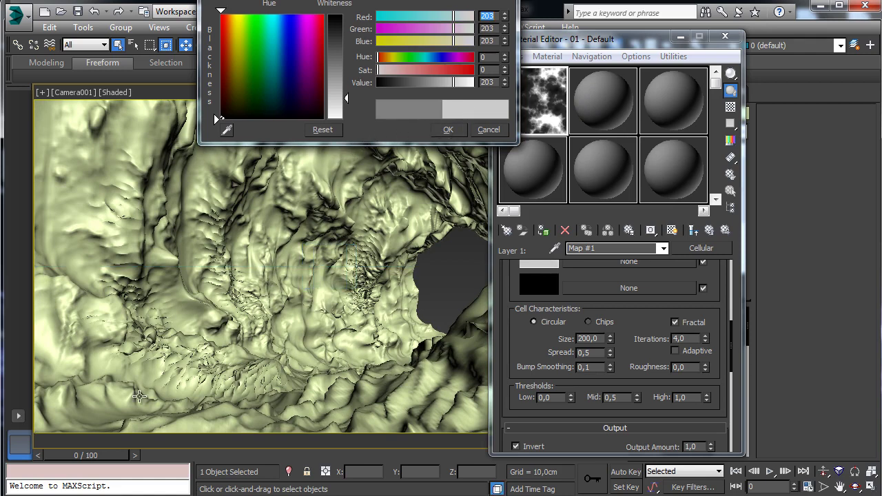
{"action": "left_click", "coordinate": [448, 130]}
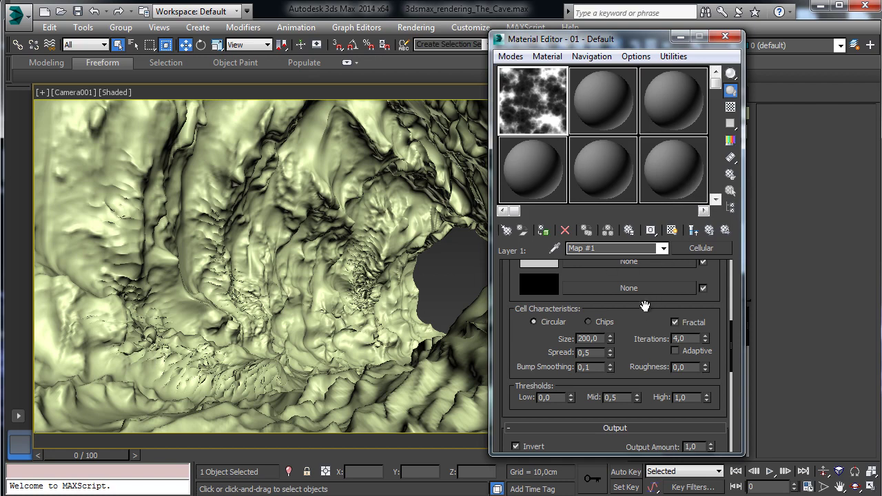
Lower the inverted cellular map's output RGB Level to 0.75 and move the Material Editor aside
{"action": "scroll", "coordinate": [640, 322], "scroll_direction": "down", "scroll_amount": 5}
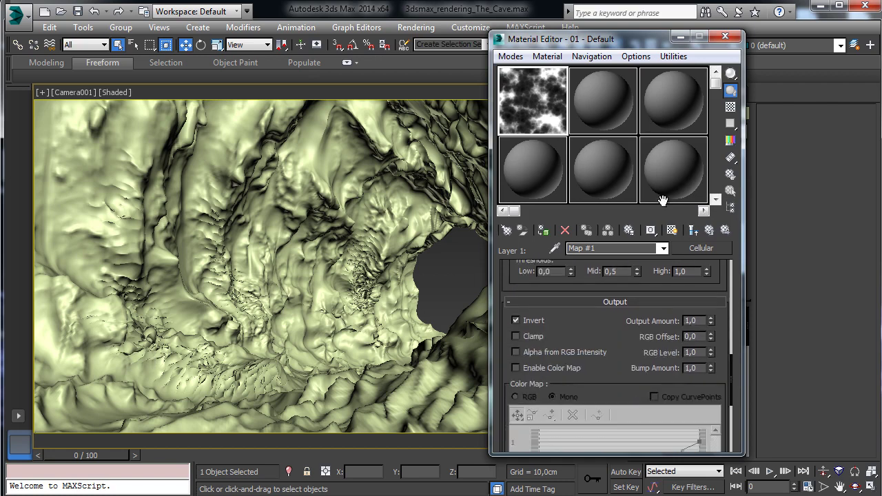
{"action": "double_click", "coordinate": [701, 313]}
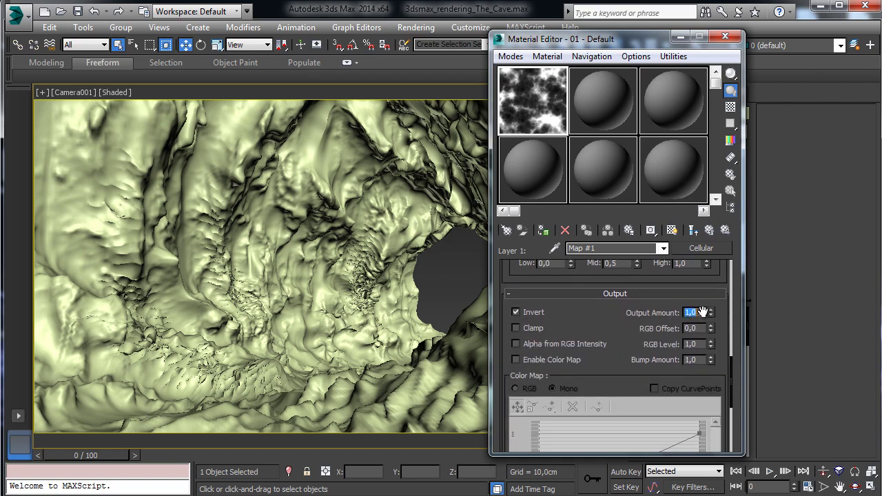
{"action": "left_click", "coordinate": [710, 347]}
{"action": "double_click", "coordinate": [701, 344]}
{"action": "type", "text": "0"}
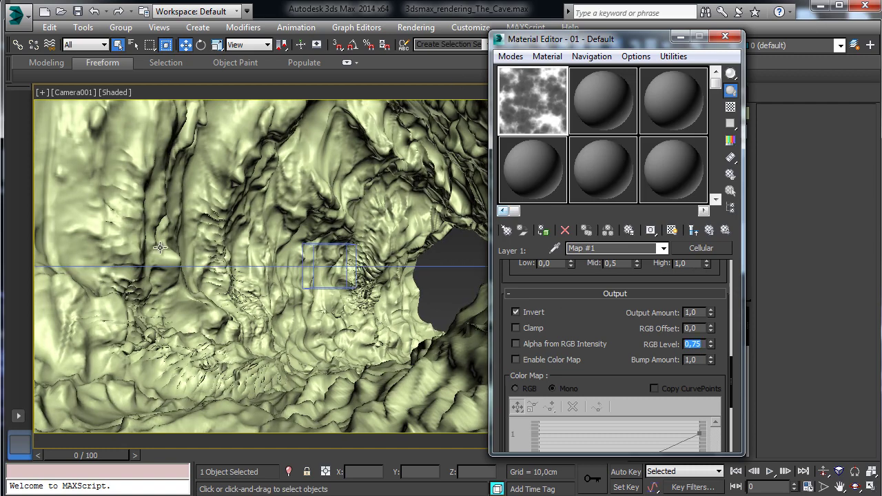
{"action": "left_click_drag", "start_coordinate": [641, 38], "coordinate": [748, 41]}
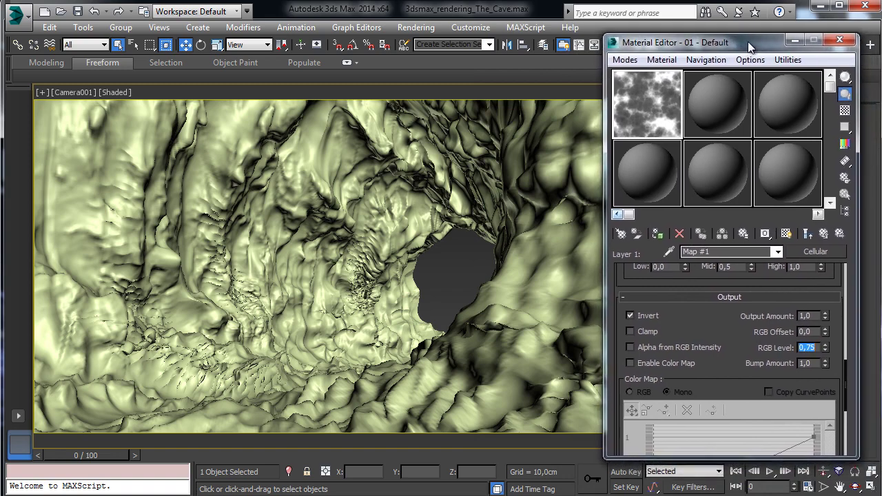
Add a fourth layer to the Composite map and assign it a Cellular map
{"action": "left_click", "coordinate": [823, 234]}
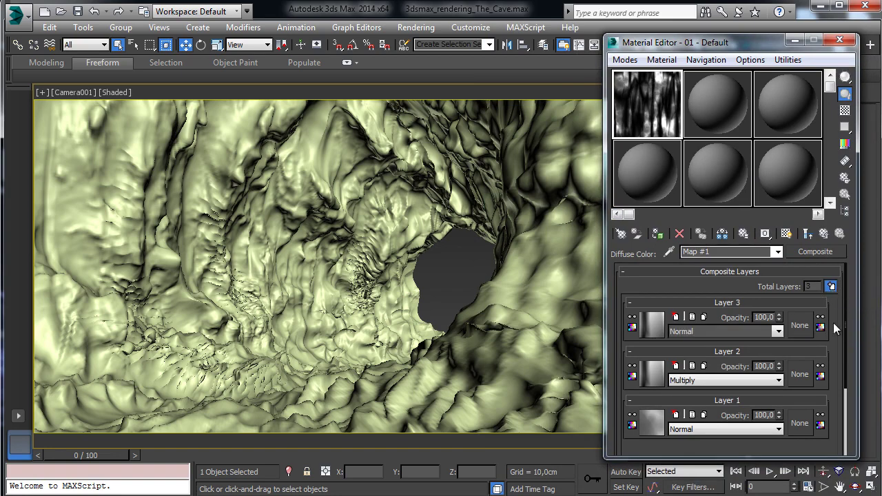
{"action": "left_click", "coordinate": [831, 286]}
{"action": "left_click", "coordinate": [654, 326]}
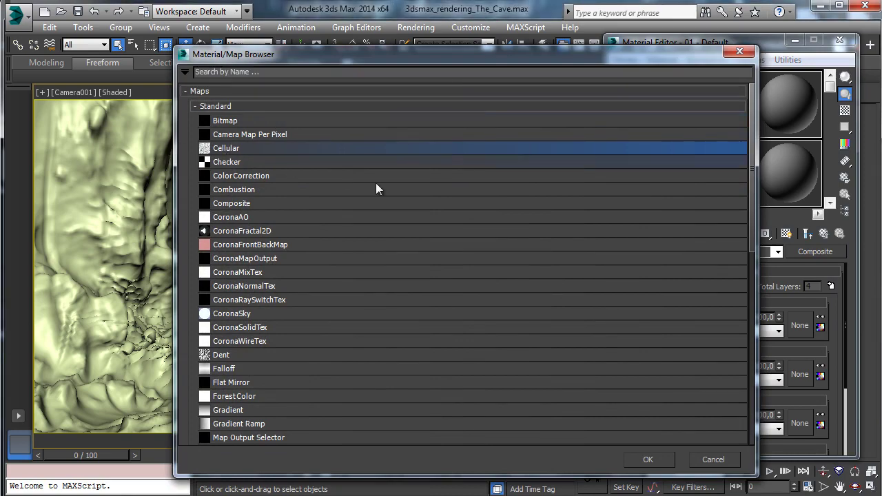
{"action": "left_click", "coordinate": [666, 461]}
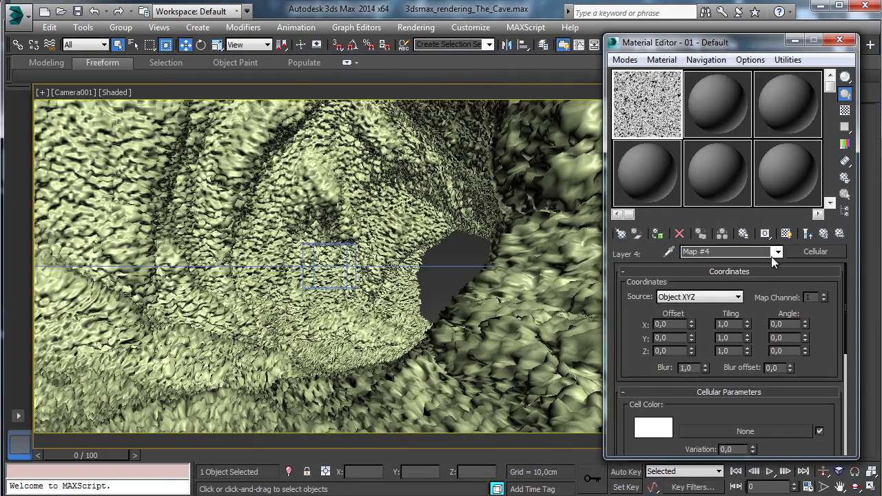
Make Layer 4's Chips Cellular map use cell size 350 with inverted output
{"action": "scroll", "coordinate": [697, 327], "scroll_direction": "down", "scroll_amount": 3}
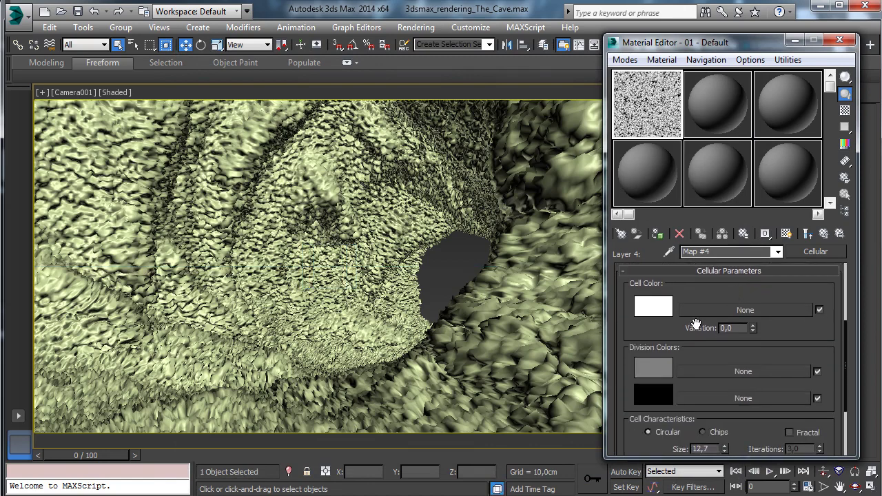
{"action": "scroll", "coordinate": [696, 357], "scroll_direction": "down", "scroll_amount": 2}
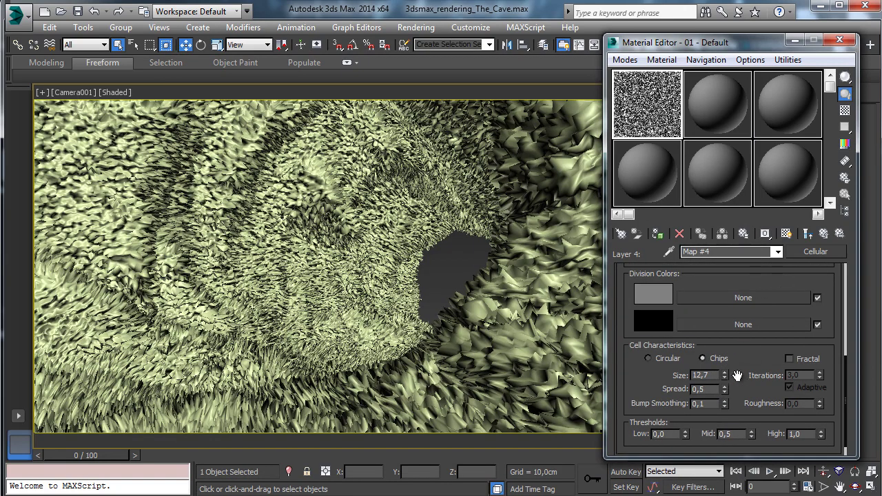
{"action": "double_click", "coordinate": [717, 375]}
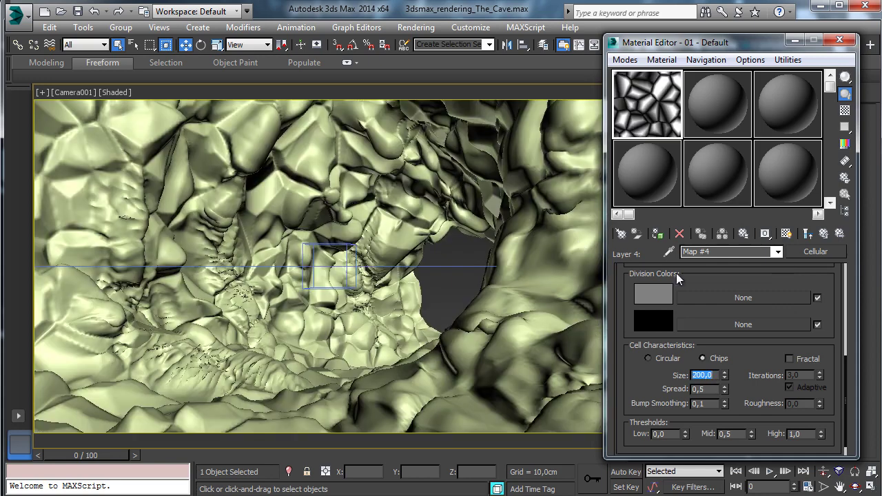
{"action": "left_click_drag", "start_coordinate": [699, 289], "coordinate": [738, 471]}
{"action": "left_click_drag", "start_coordinate": [743, 340], "coordinate": [754, 317]}
{"action": "scroll", "coordinate": [751, 327], "scroll_direction": "down", "scroll_amount": 3}
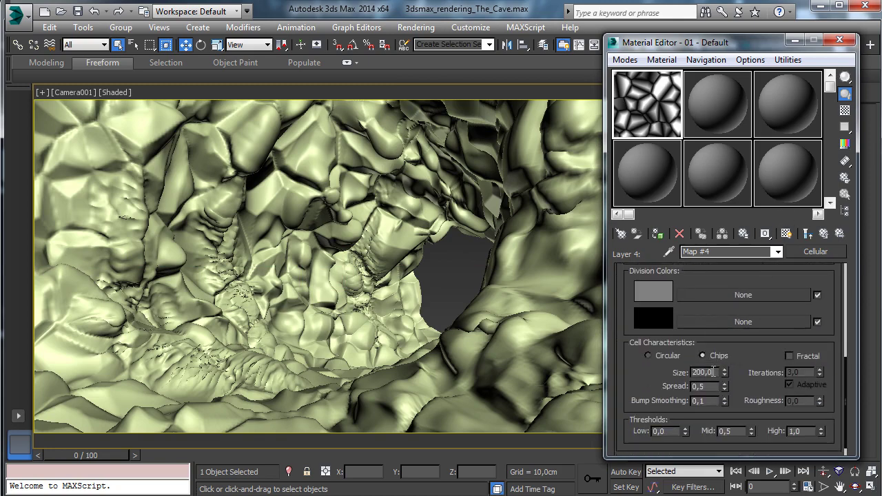
{"action": "type", "text": "350"}
{"action": "key", "text": "Return"}
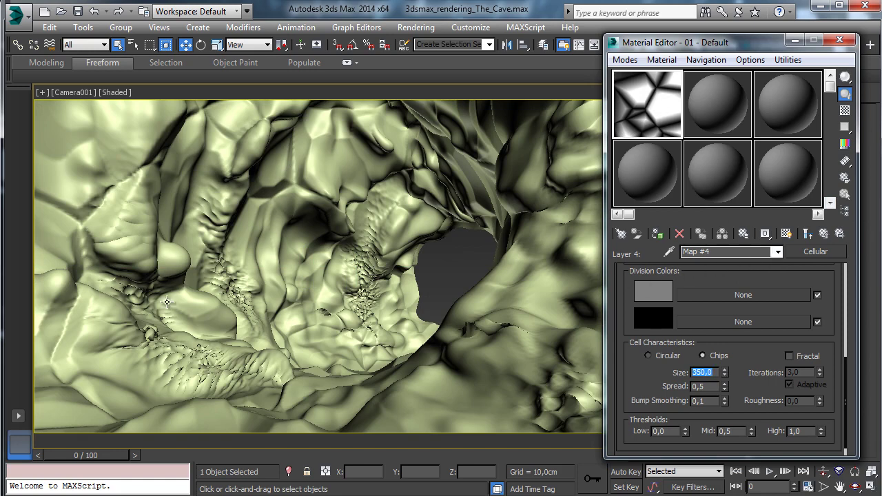
{"action": "scroll", "coordinate": [758, 350], "scroll_direction": "down", "scroll_amount": 1}
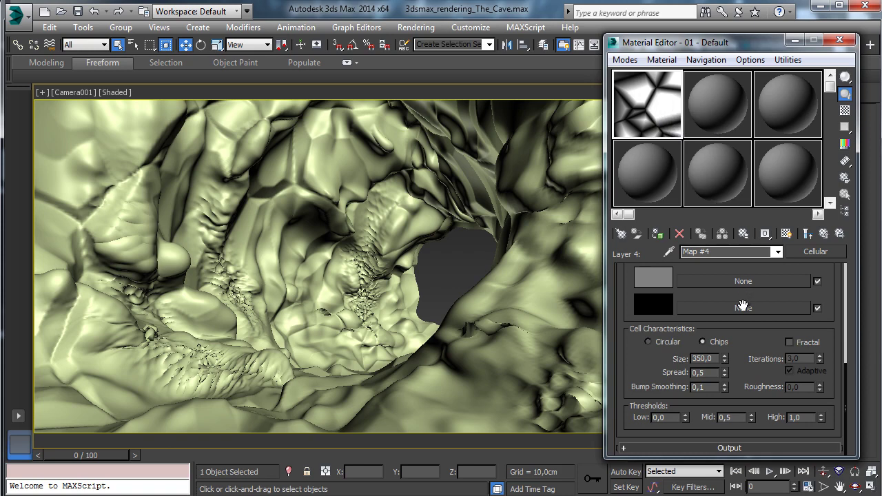
{"action": "left_click", "coordinate": [642, 448]}
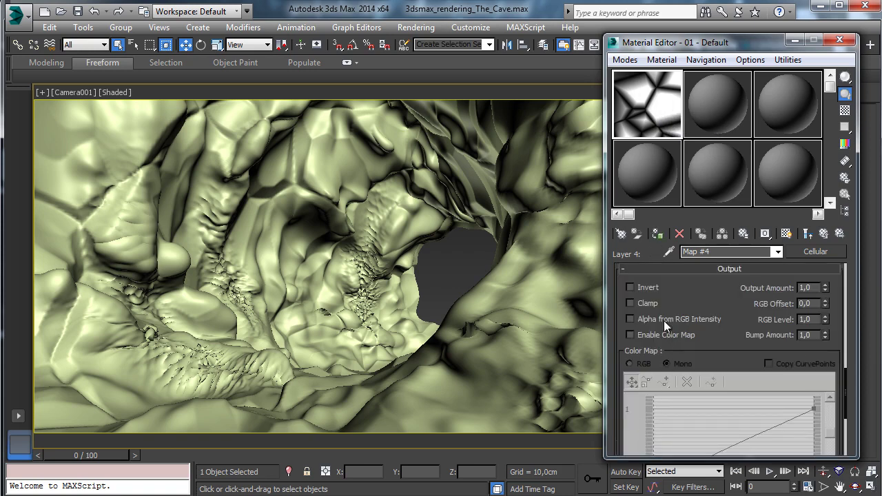
{"action": "left_click", "coordinate": [656, 292]}
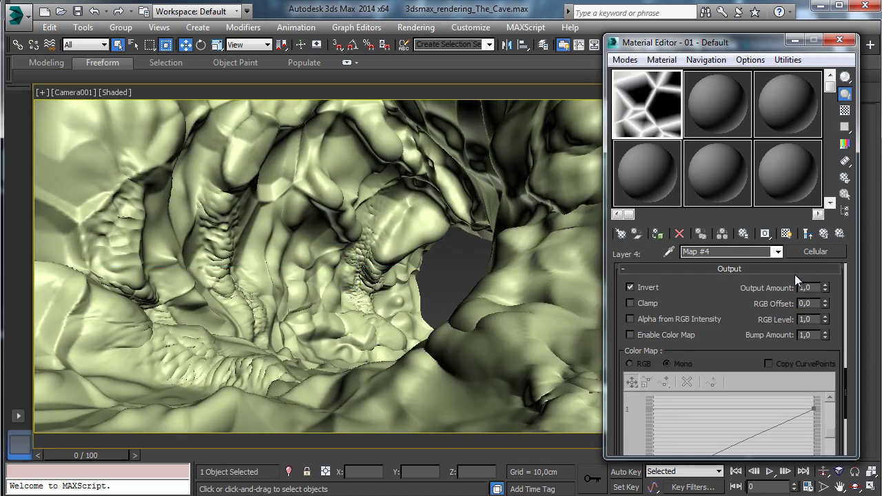
Set Layer 4's blend mode to Multiply, compare it on and off, then save the scene
{"action": "left_click", "coordinate": [822, 235]}
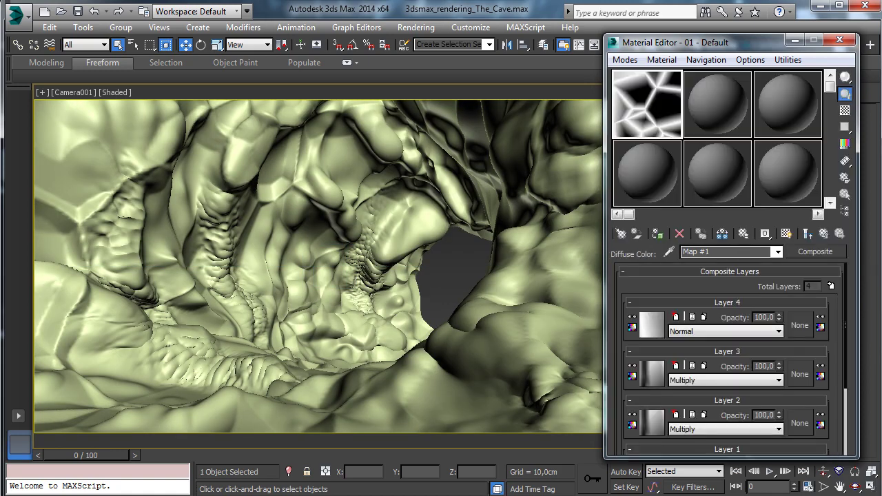
{"action": "left_click", "coordinate": [689, 334]}
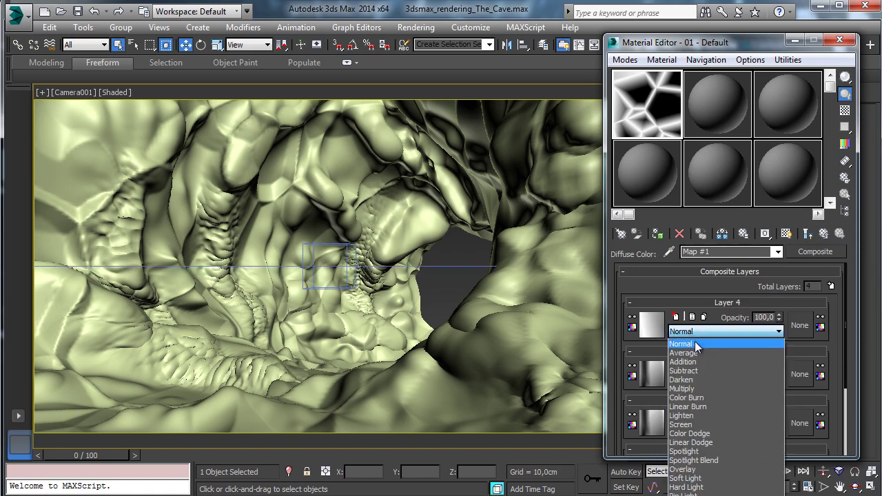
{"action": "left_click", "coordinate": [701, 389]}
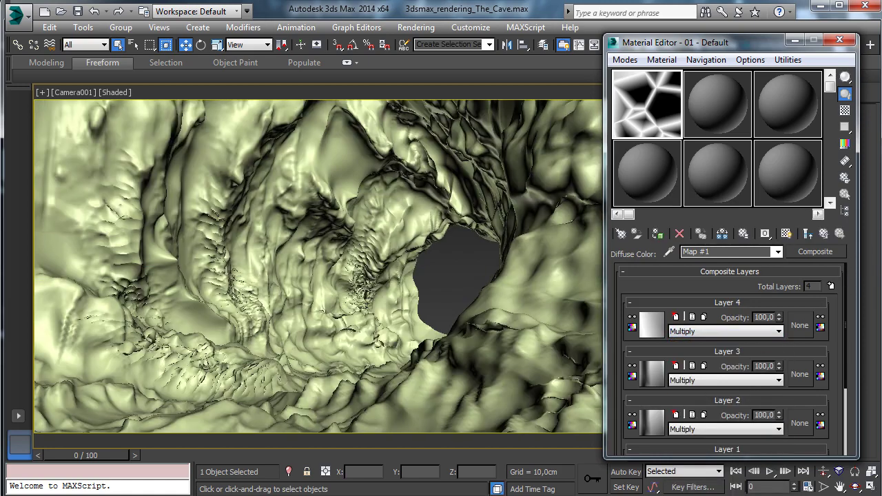
{"action": "left_click", "coordinate": [632, 317]}
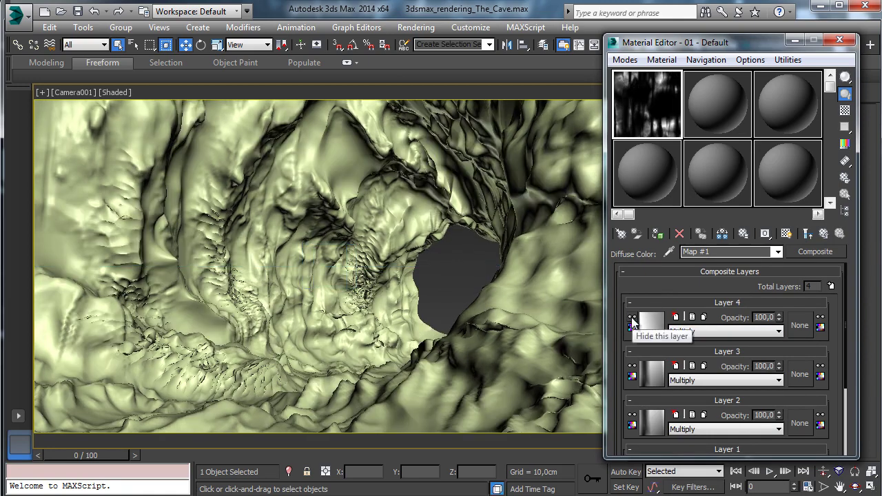
{"action": "left_click", "coordinate": [632, 319]}
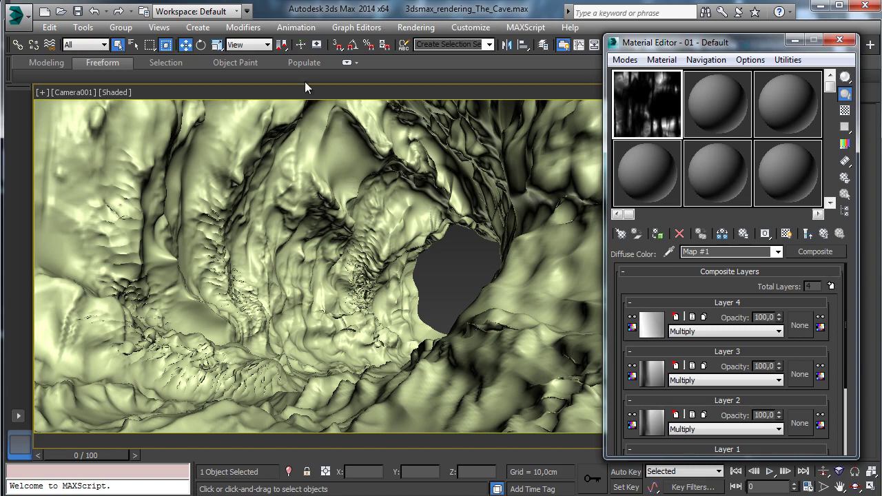
{"action": "left_click", "coordinate": [77, 11]}
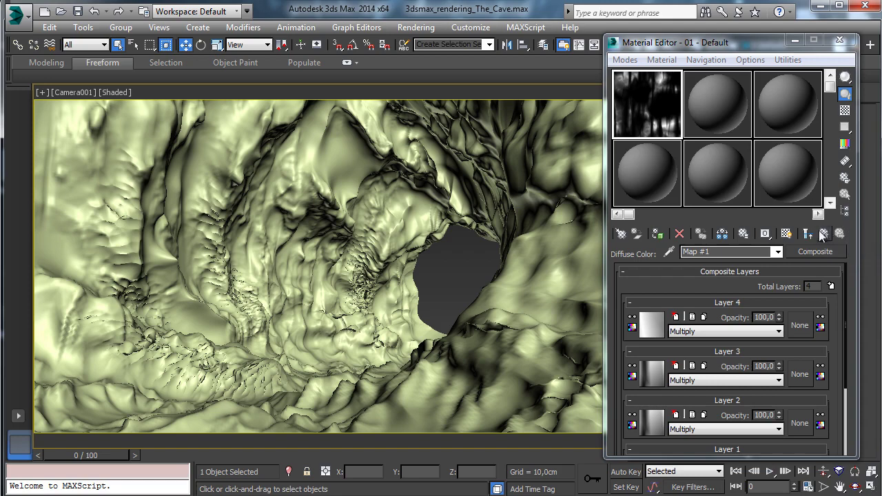
{"action": "left_click", "coordinate": [811, 251]}
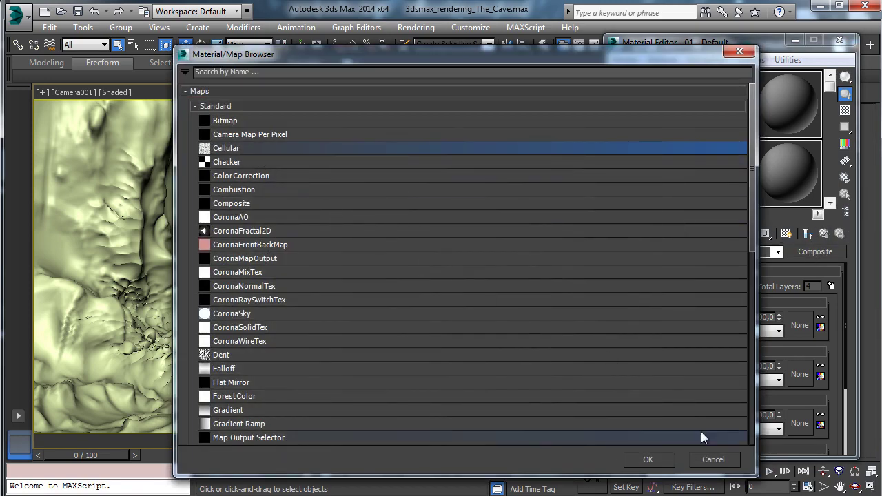
{"action": "left_click", "coordinate": [648, 459]}
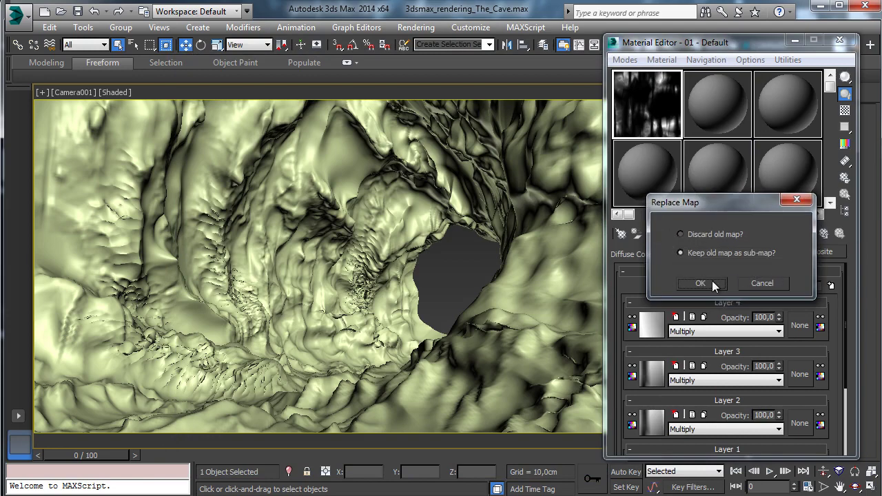
{"action": "left_click", "coordinate": [700, 283]}
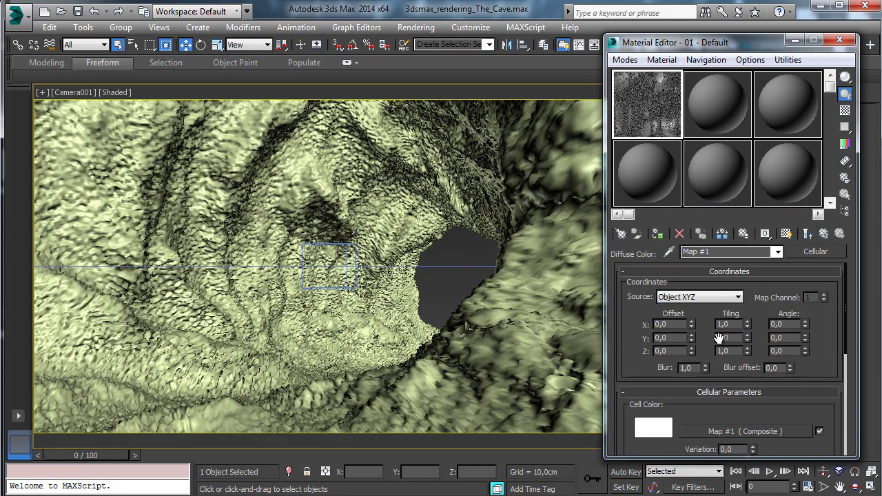
{"action": "scroll", "coordinate": [717, 324], "scroll_direction": "down", "scroll_amount": 4}
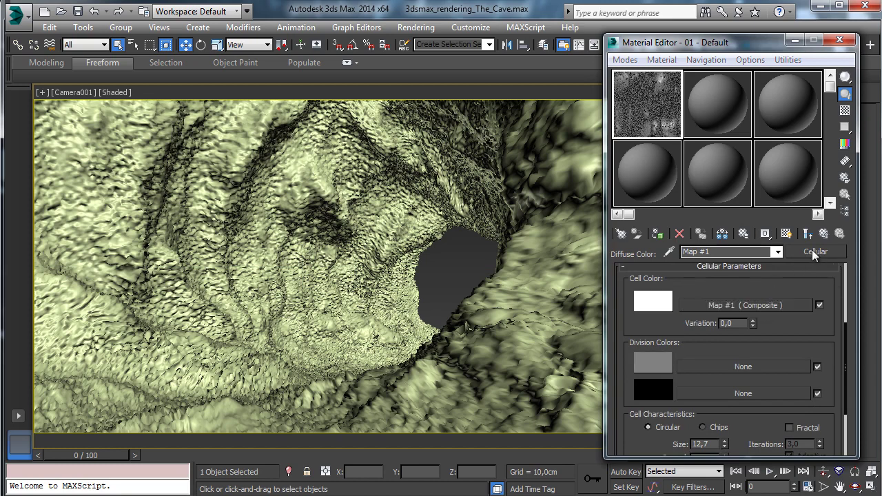
{"action": "left_click_drag", "start_coordinate": [812, 250], "coordinate": [780, 303]}
{"action": "left_click", "coordinate": [700, 290]}
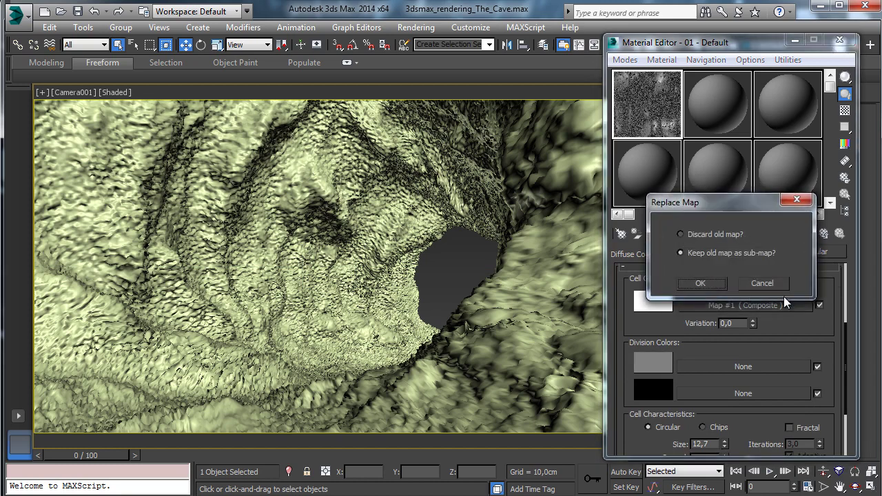
{"action": "left_click", "coordinate": [718, 234]}
{"action": "left_click", "coordinate": [713, 283]}
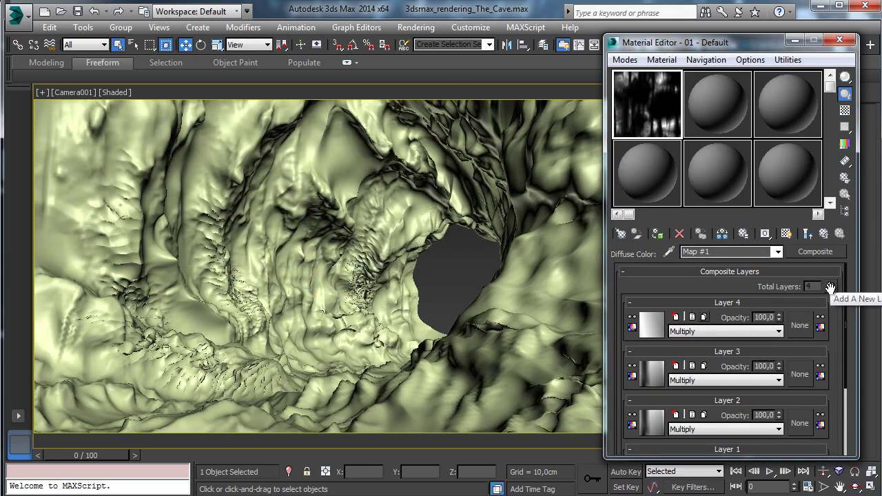
Add a fifth layer to the Composite map with a Cellular map
{"action": "left_click", "coordinate": [831, 287]}
{"action": "left_click", "coordinate": [832, 286]}
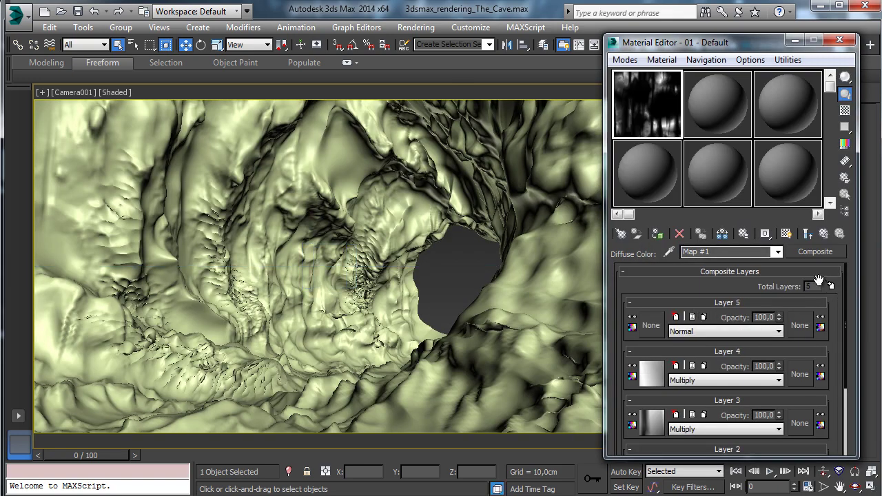
{"action": "left_click", "coordinate": [654, 321]}
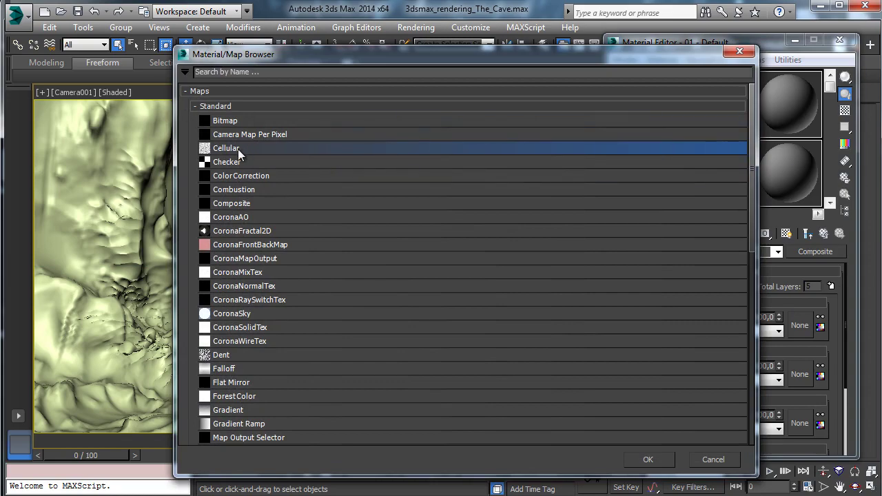
{"action": "left_click", "coordinate": [649, 452]}
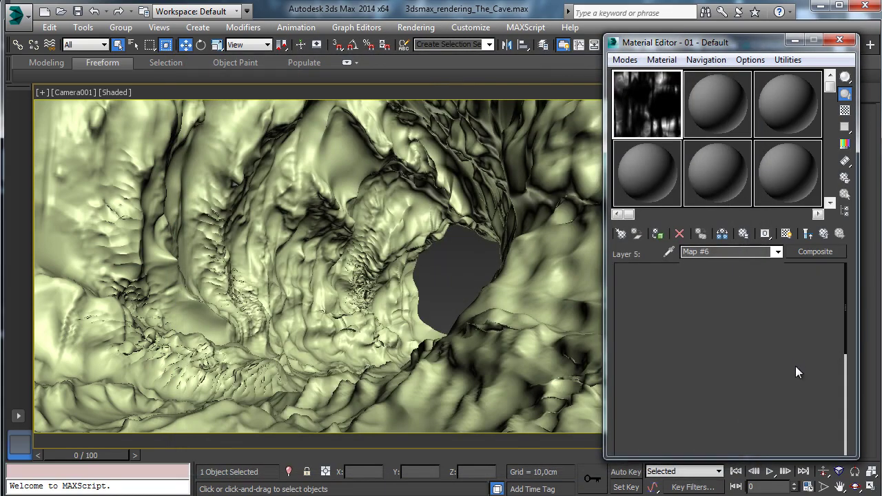
Set the Layer 5 Cellular map's X tiling to 4
{"action": "scroll", "coordinate": [721, 407], "scroll_direction": "down", "scroll_amount": 6}
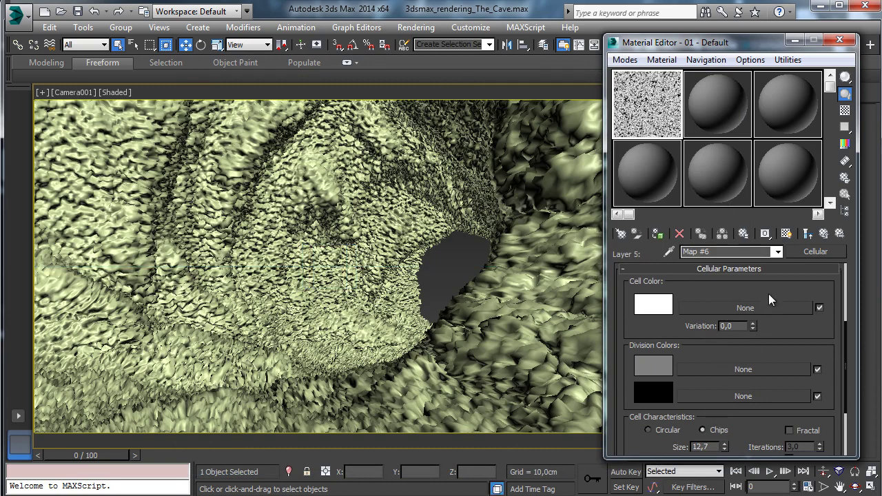
{"action": "scroll", "coordinate": [769, 299], "scroll_direction": "up", "scroll_amount": 5}
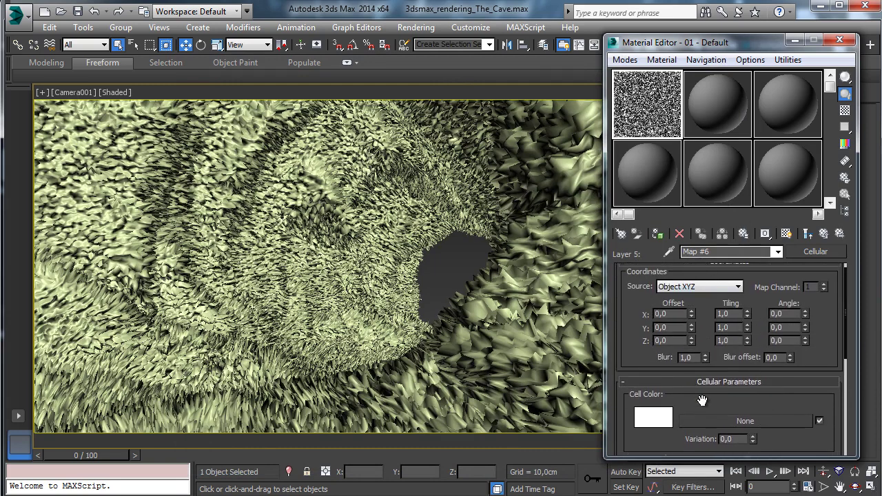
{"action": "left_click_drag", "start_coordinate": [699, 402], "coordinate": [733, 255]}
{"action": "double_click", "coordinate": [701, 418]}
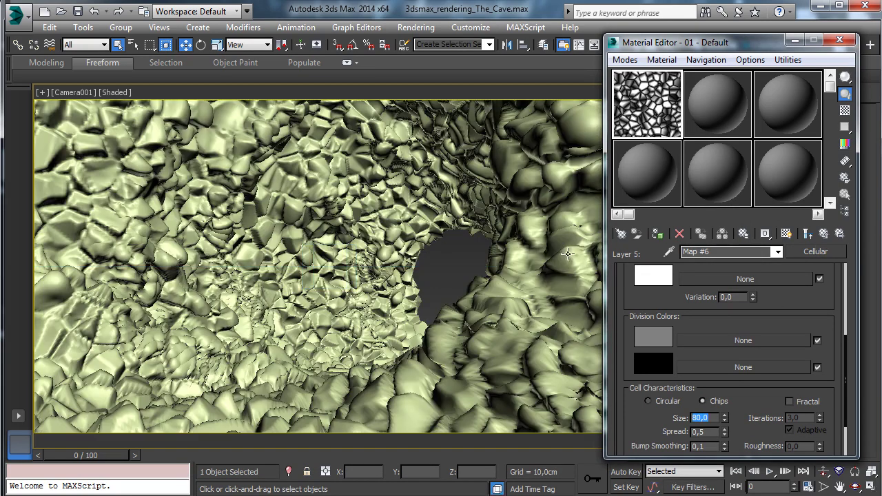
{"action": "left_click_drag", "start_coordinate": [743, 320], "coordinate": [744, 468]}
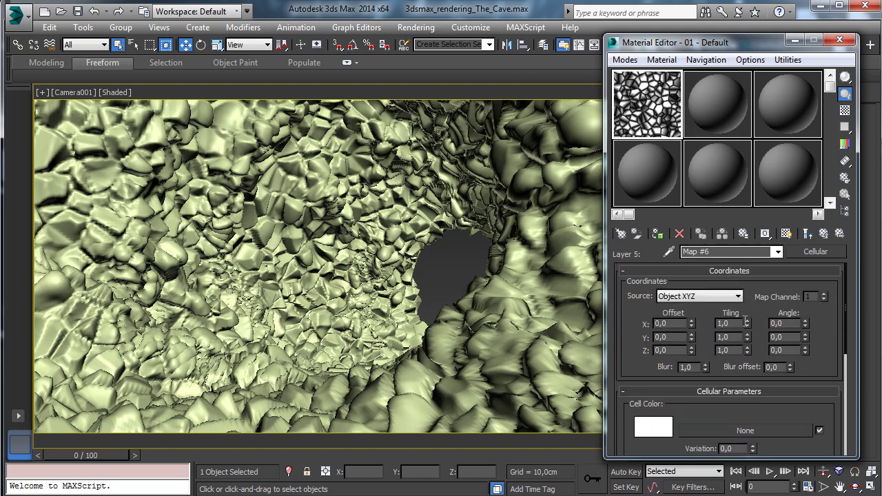
{"action": "type", "text": "4"}
{"action": "key", "text": "Return"}
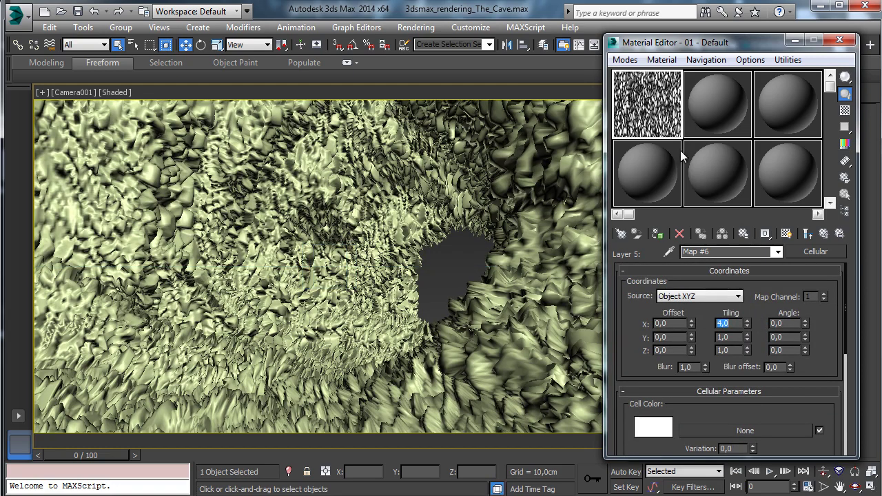
Turn on Fractal for the cellular cells and raise the cell size to 150
{"action": "scroll", "coordinate": [799, 355], "scroll_direction": "down", "scroll_amount": 5}
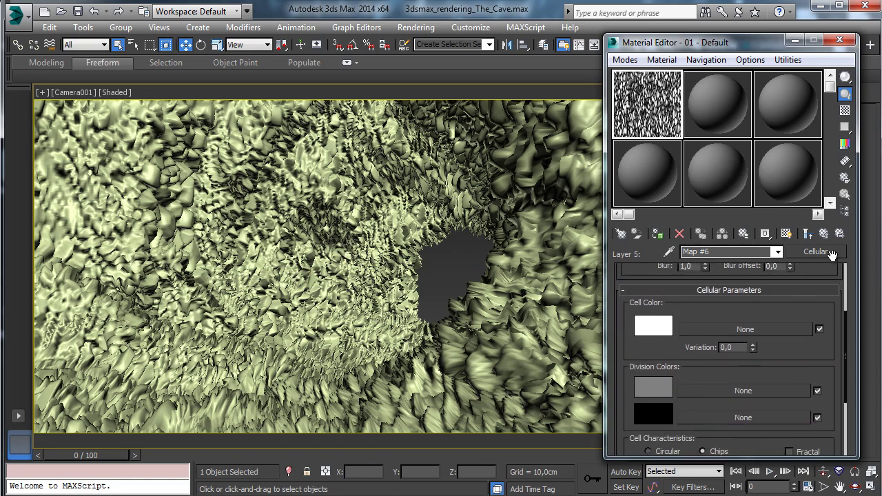
{"action": "scroll", "coordinate": [799, 345], "scroll_direction": "down", "scroll_amount": 5}
{"action": "left_click", "coordinate": [801, 342]}
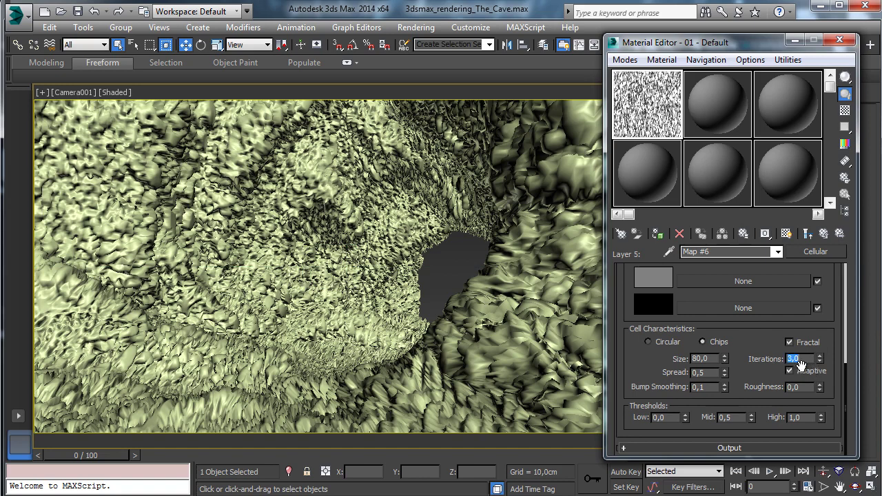
{"action": "scroll", "coordinate": [734, 348], "scroll_direction": "up", "scroll_amount": 5}
{"action": "scroll", "coordinate": [738, 361], "scroll_direction": "down", "scroll_amount": 5}
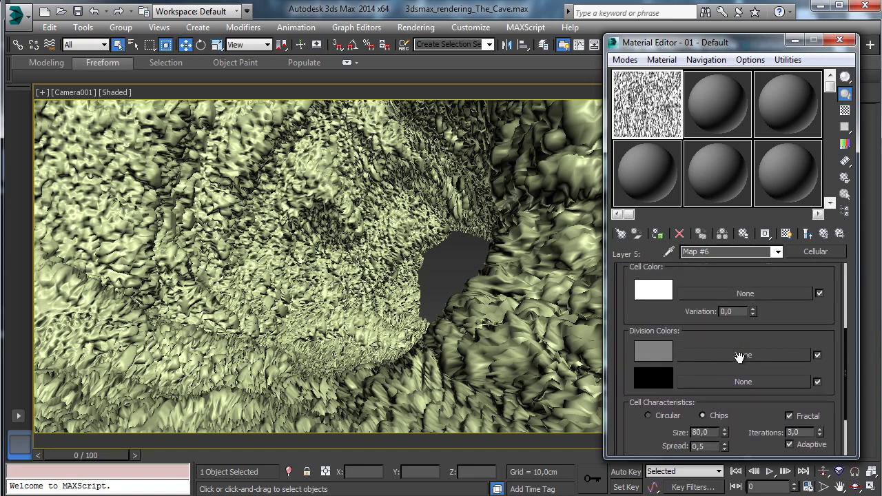
{"action": "double_click", "coordinate": [705, 359]}
{"action": "type", "text": "150"}
{"action": "key", "text": "Return"}
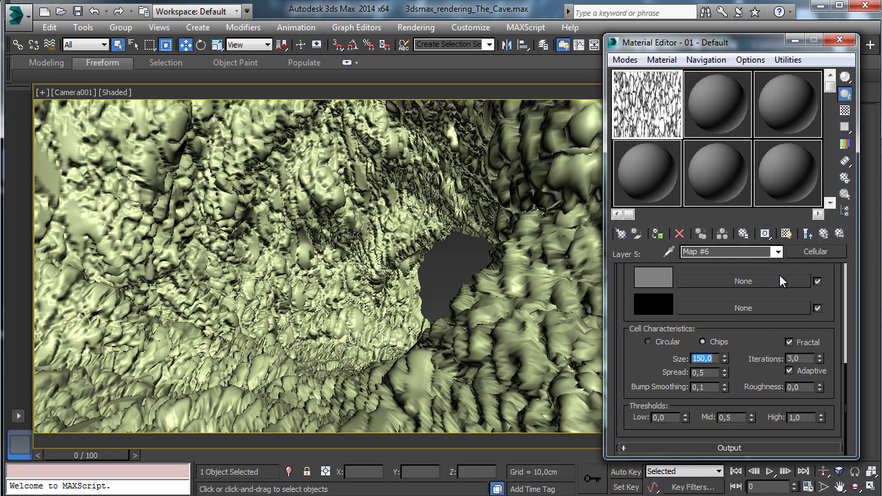
Blend Layer 5 in Addition mode at opacity 10, comparing it on and off
{"action": "left_click", "coordinate": [811, 235]}
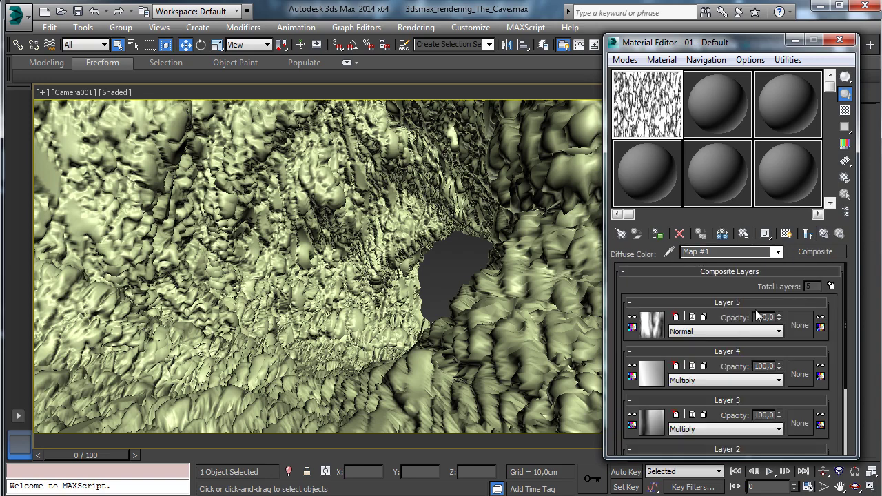
{"action": "left_click", "coordinate": [718, 332]}
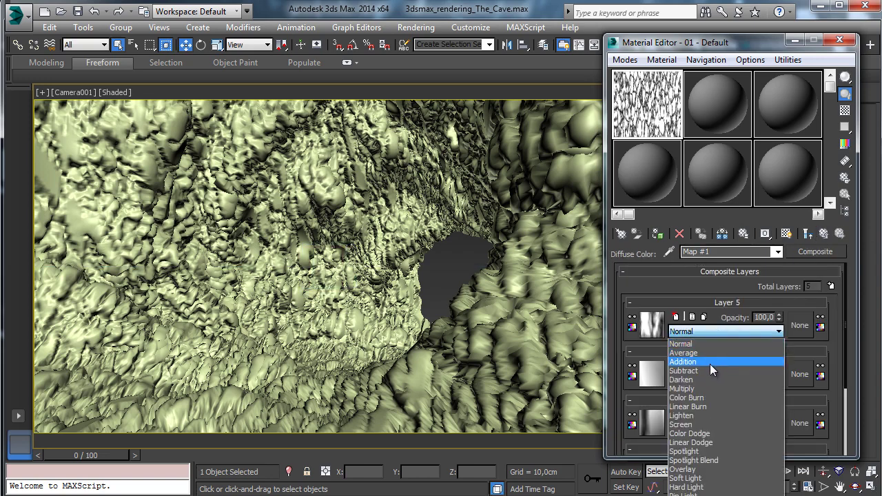
{"action": "left_click", "coordinate": [709, 362]}
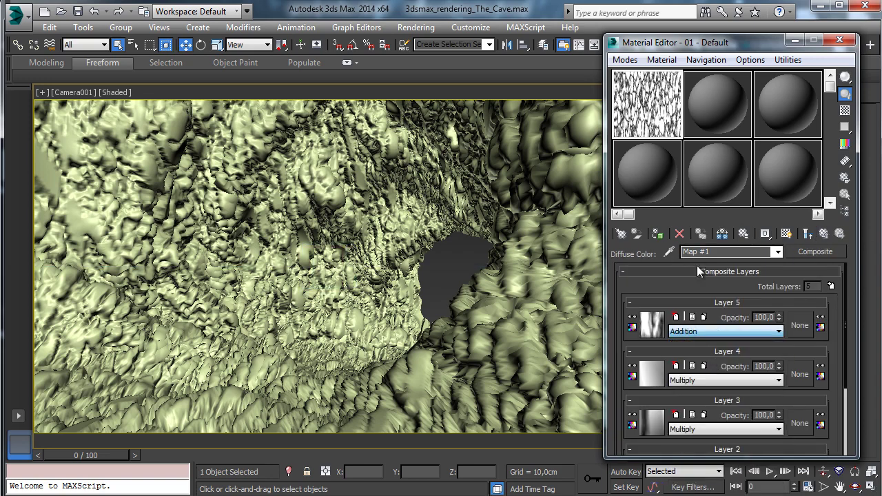
{"action": "double_click", "coordinate": [763, 317]}
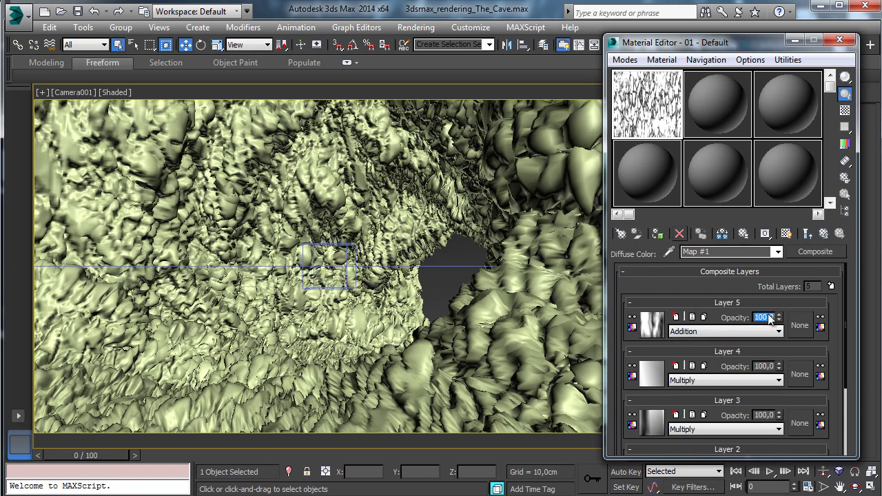
{"action": "type", "text": "10"}
{"action": "key", "text": "Return"}
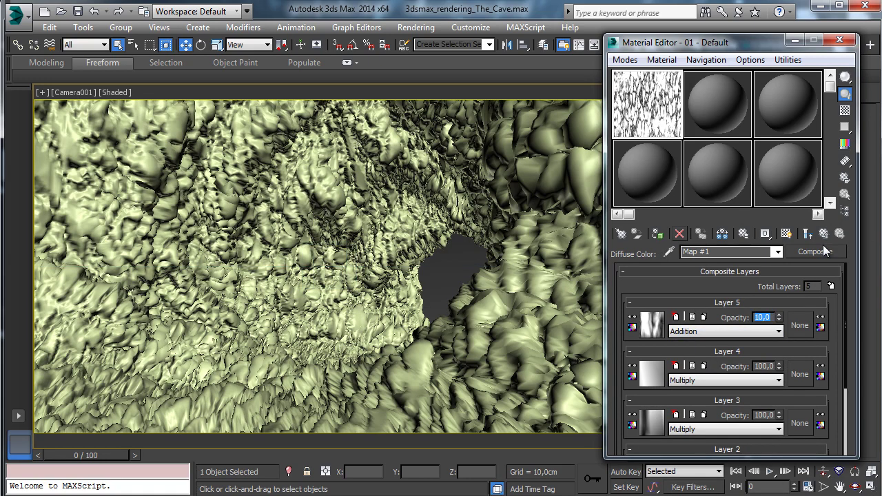
{"action": "left_click", "coordinate": [632, 314]}
{"action": "left_click", "coordinate": [633, 315]}
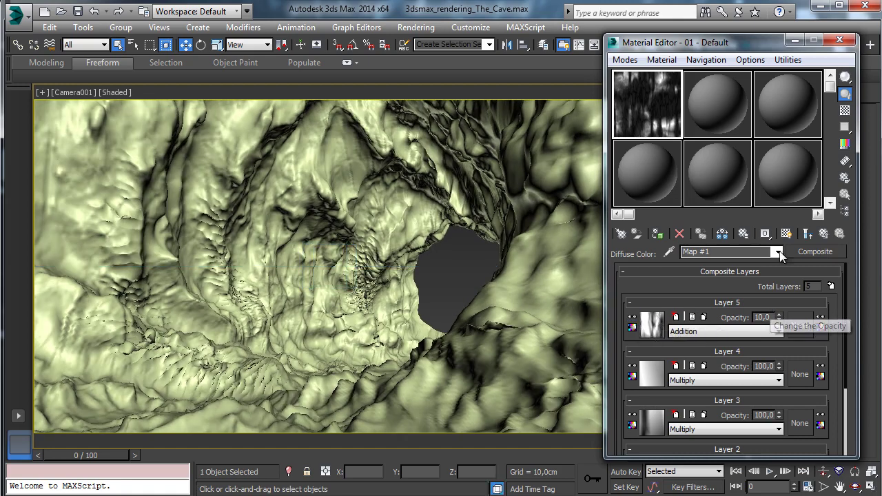
{"action": "left_click_drag", "start_coordinate": [763, 43], "coordinate": [530, 33]}
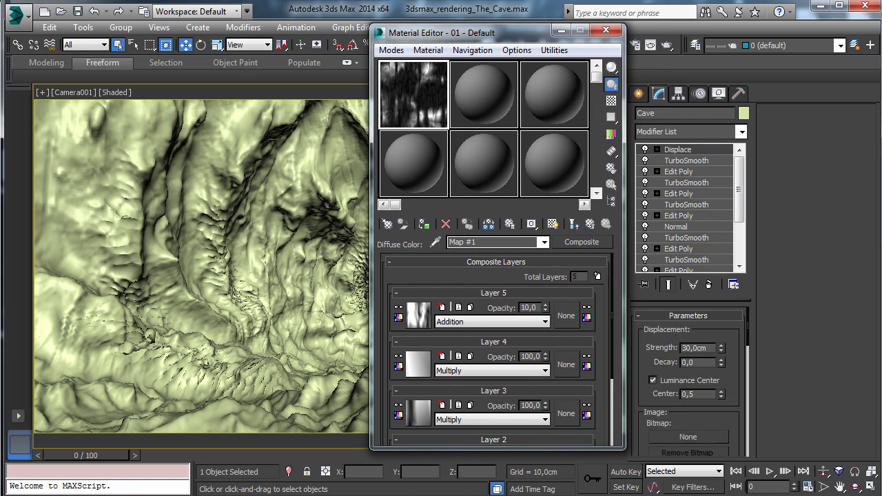
Save the cave scene and look over the top TurboSmooth modifier's settings
{"action": "left_click", "coordinate": [77, 11]}
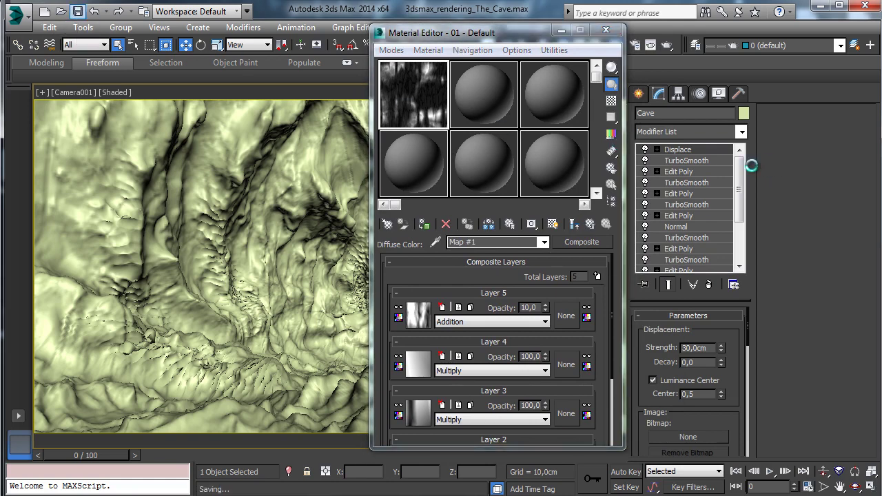
{"action": "left_click", "coordinate": [692, 161]}
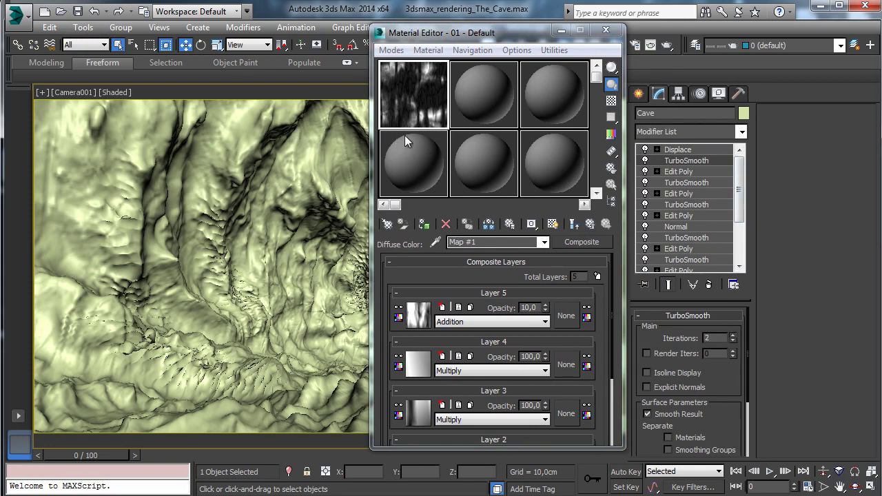
{"action": "left_click", "coordinate": [717, 158]}
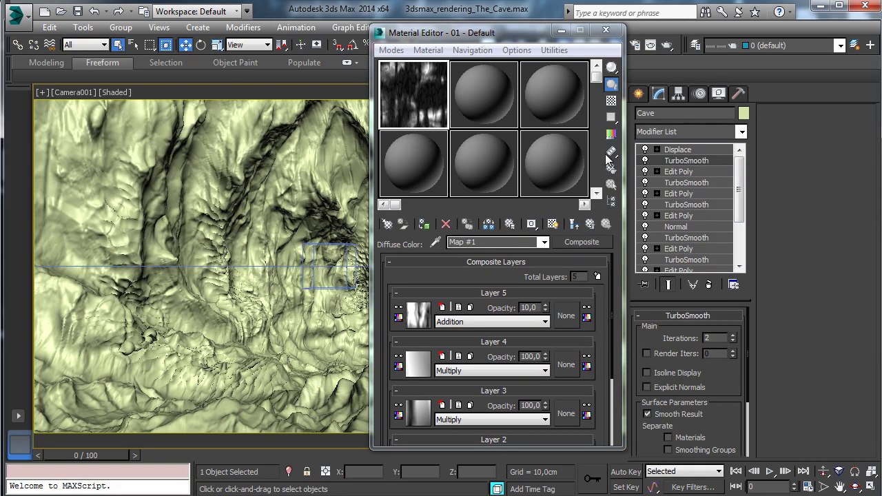
{"action": "left_click_drag", "start_coordinate": [513, 35], "coordinate": [751, 36]}
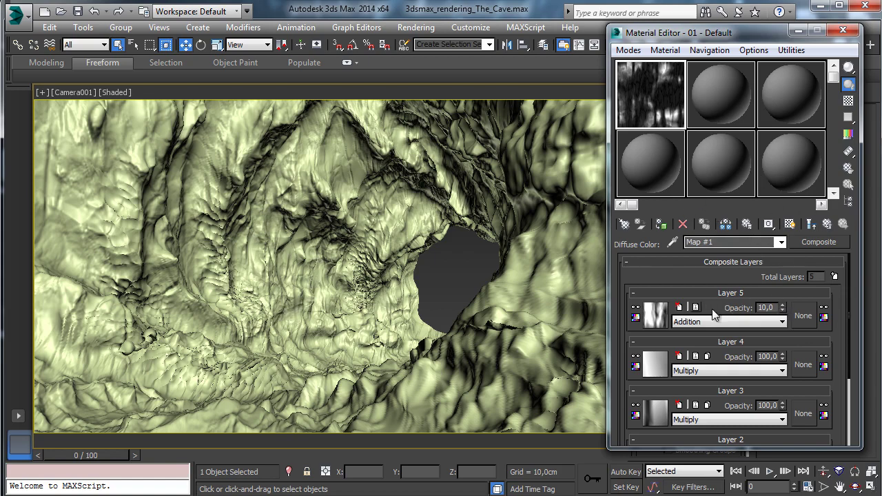
Change Layer 5's Cellular cell size to 100 and close the Material Editor
{"action": "left_click", "coordinate": [657, 317]}
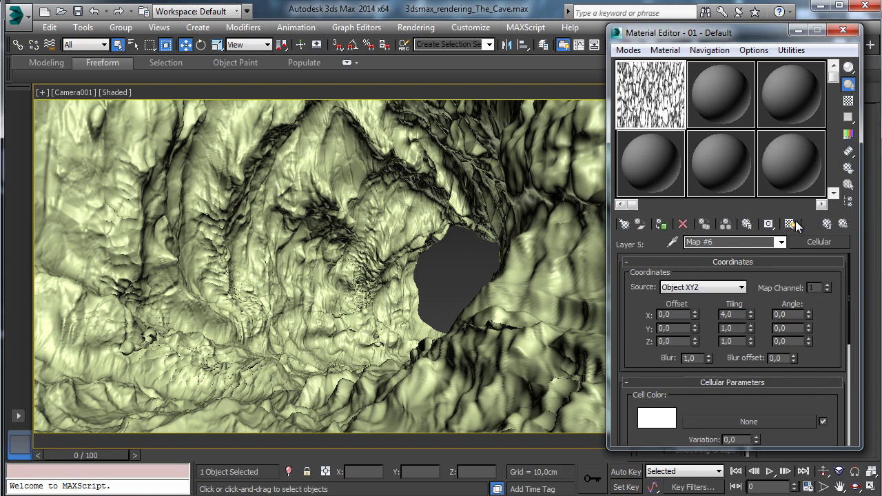
{"action": "left_click", "coordinate": [810, 225]}
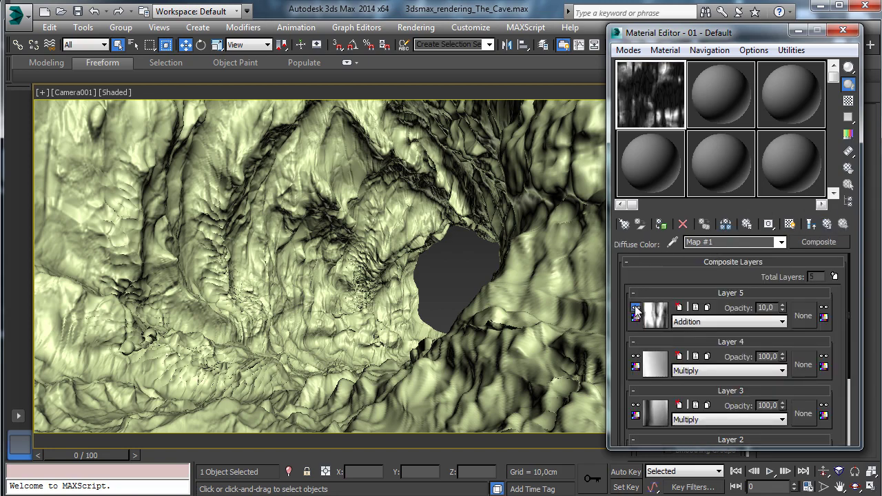
{"action": "left_click", "coordinate": [634, 307]}
{"action": "left_click", "coordinate": [656, 315]}
{"action": "scroll", "coordinate": [695, 395], "scroll_direction": "down", "scroll_amount": 5}
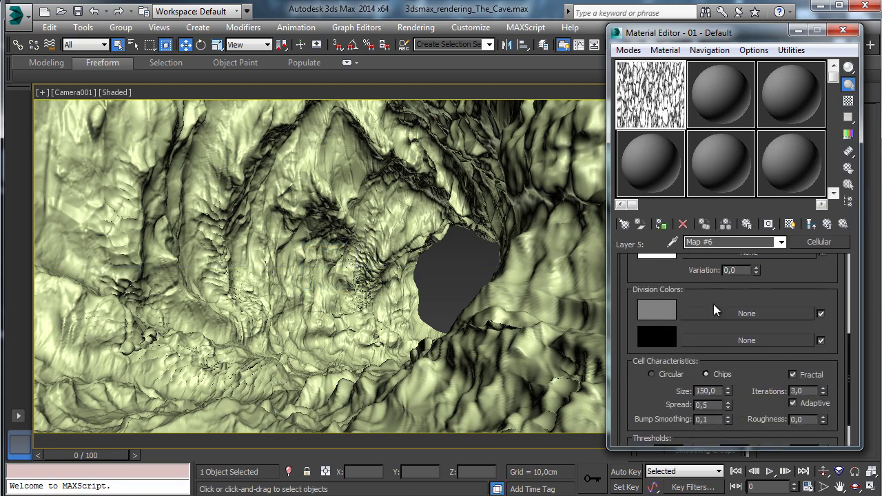
{"action": "type", "text": "1"}
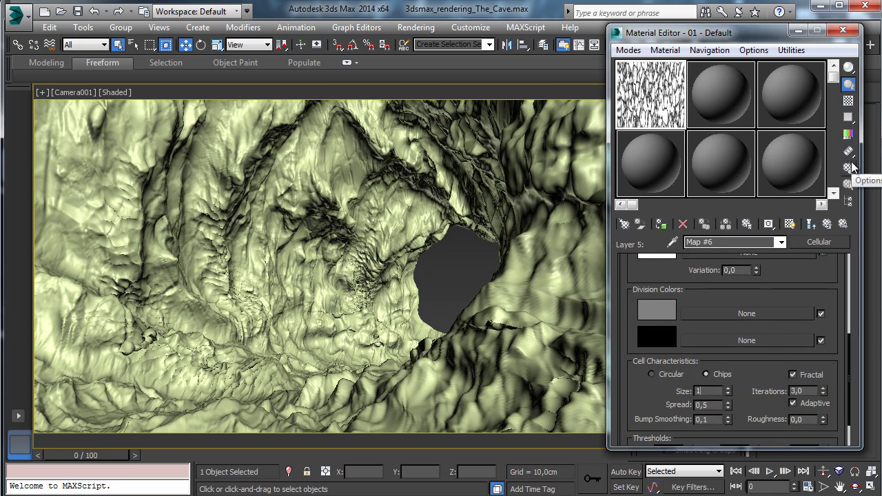
{"action": "type", "text": "00"}
{"action": "key", "text": "Return"}
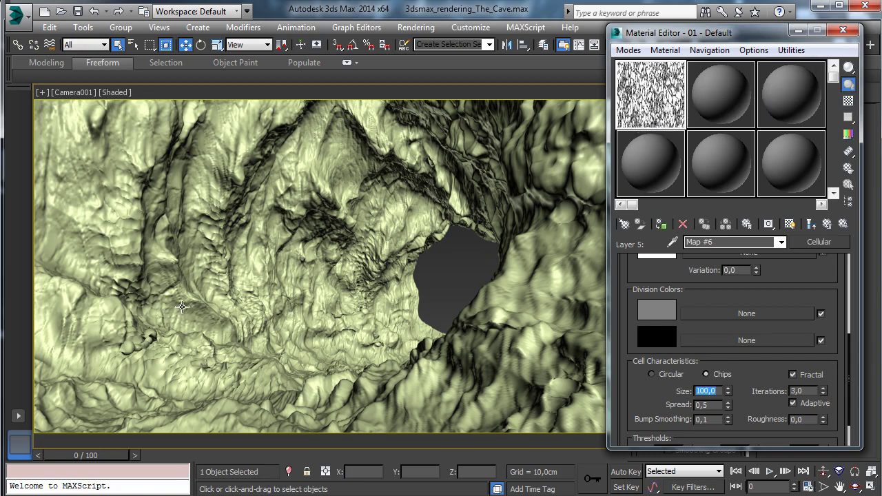
{"action": "left_click", "coordinate": [842, 29]}
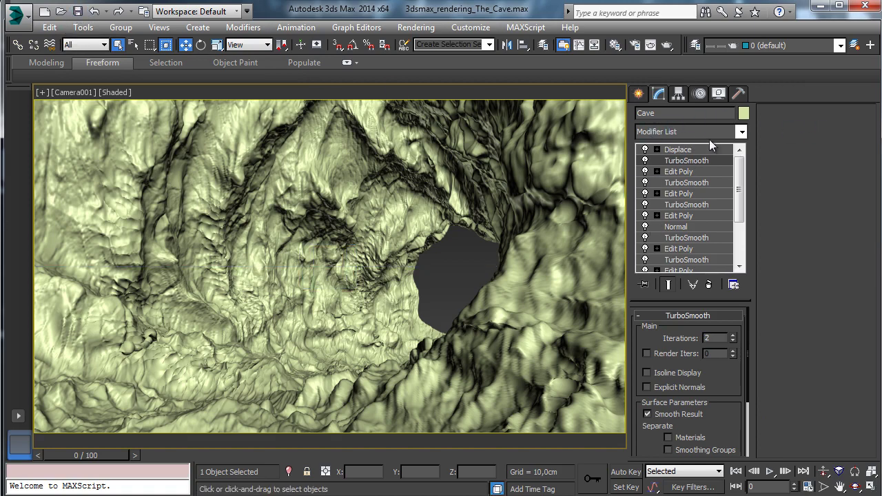
Disable the Displace, both TurboSmooth and the Edit Poly modifiers in the Cave's stack
{"action": "left_click", "coordinate": [644, 150]}
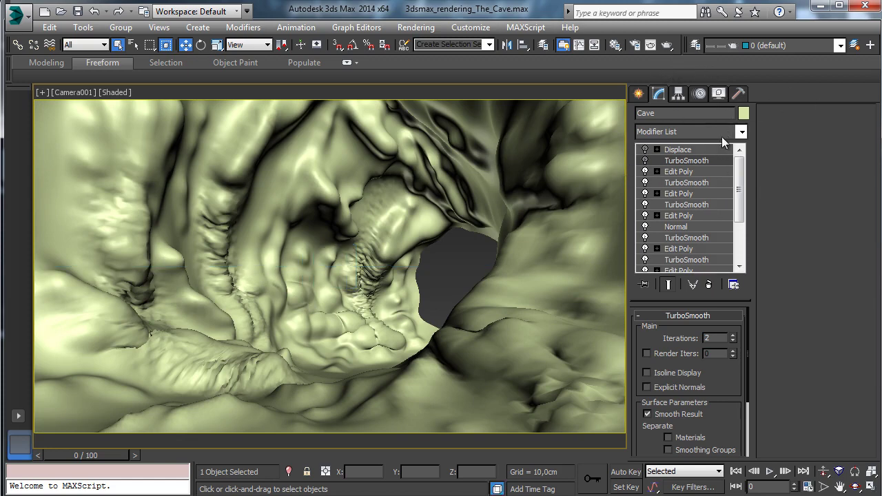
{"action": "left_click", "coordinate": [645, 182]}
{"action": "left_click", "coordinate": [645, 172]}
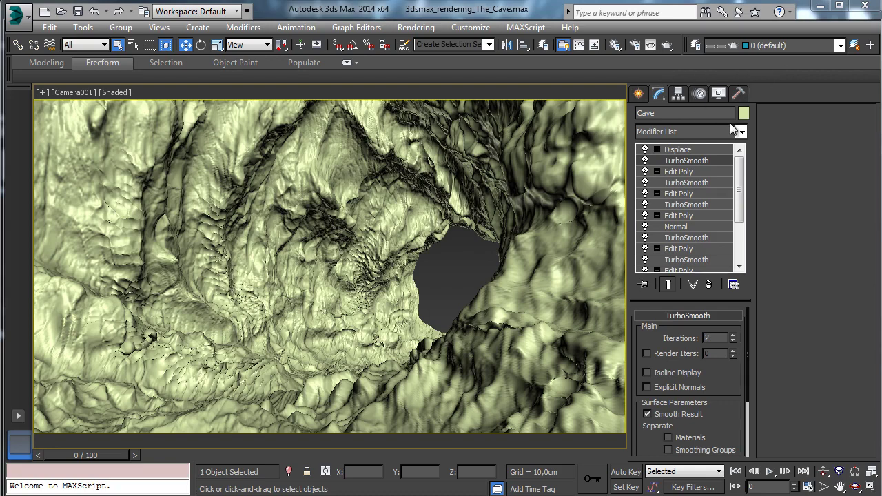
{"action": "left_click", "coordinate": [645, 161]}
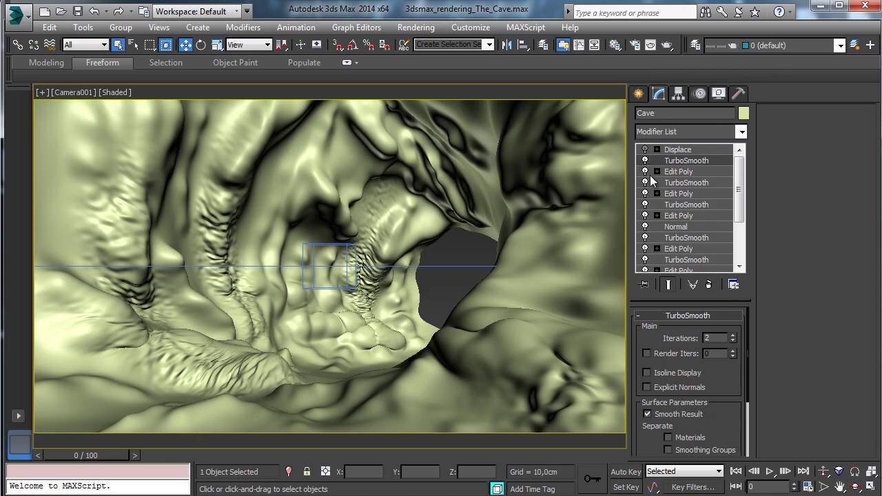
Stack a new Edit Poly modifier on the Cave and show the Freeform sculpting panels
{"action": "left_click", "coordinate": [676, 171]}
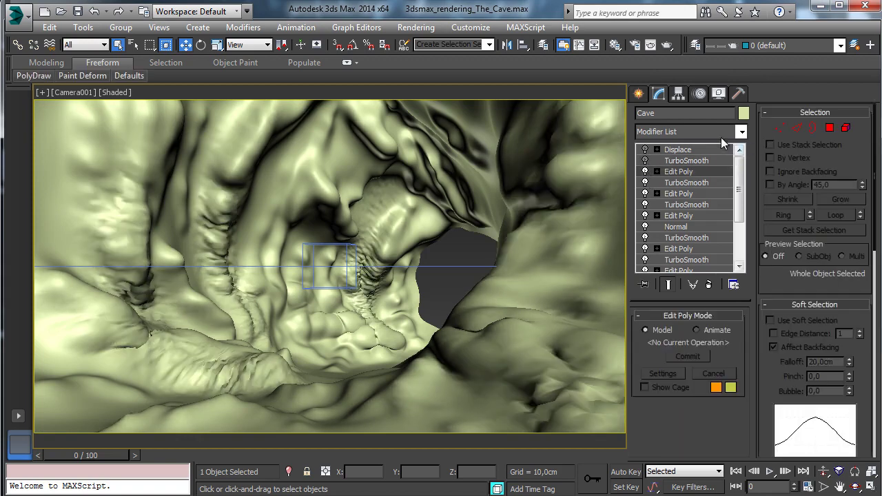
{"action": "left_click", "coordinate": [742, 131]}
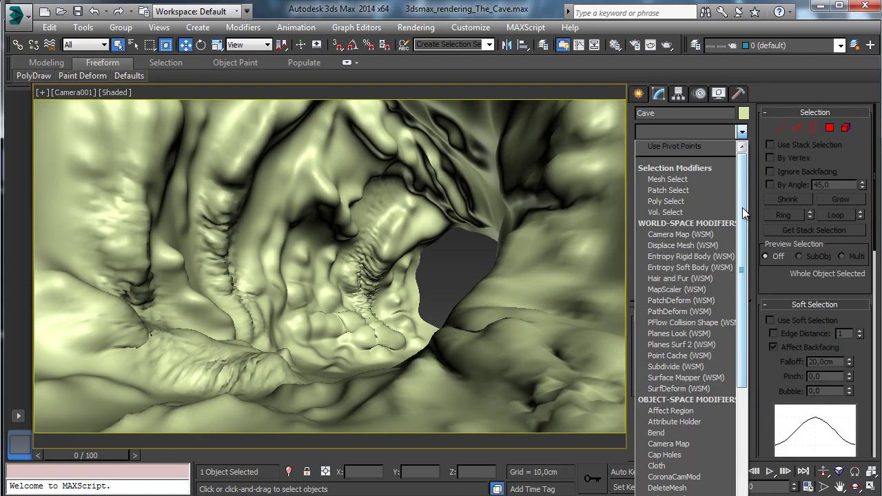
{"action": "left_click_drag", "start_coordinate": [744, 221], "coordinate": [756, 324]}
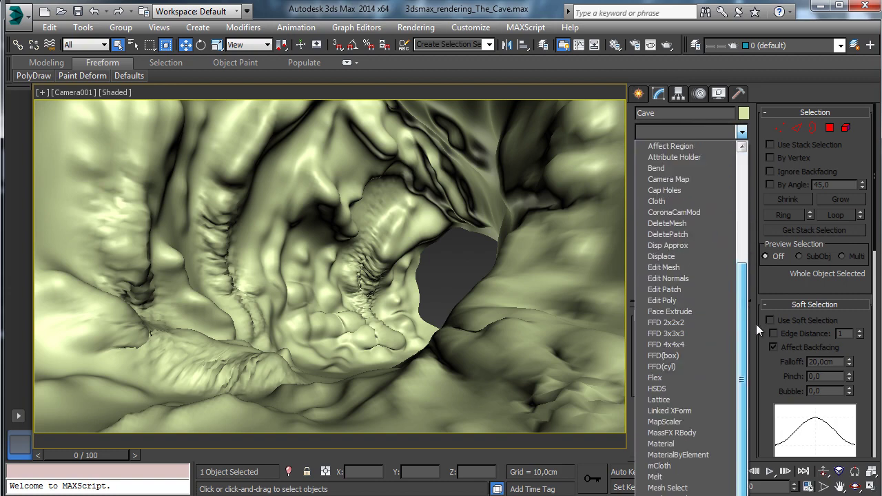
{"action": "left_click", "coordinate": [663, 301]}
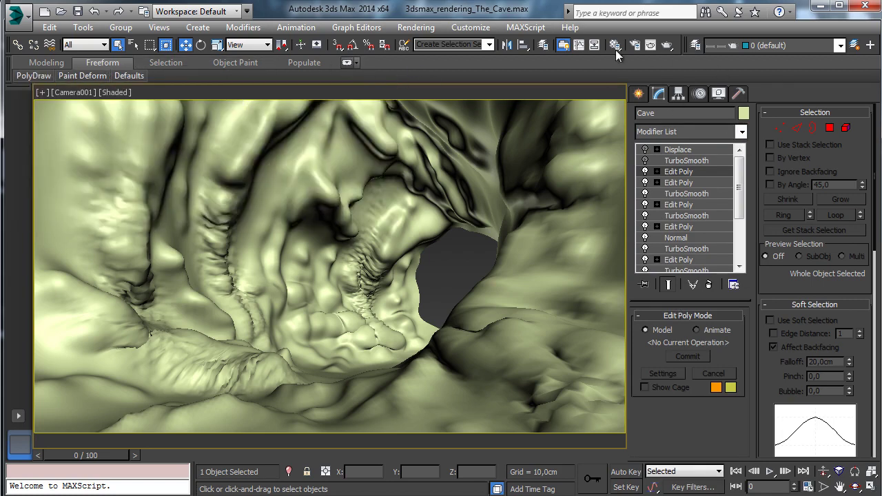
{"action": "left_click", "coordinate": [347, 62]}
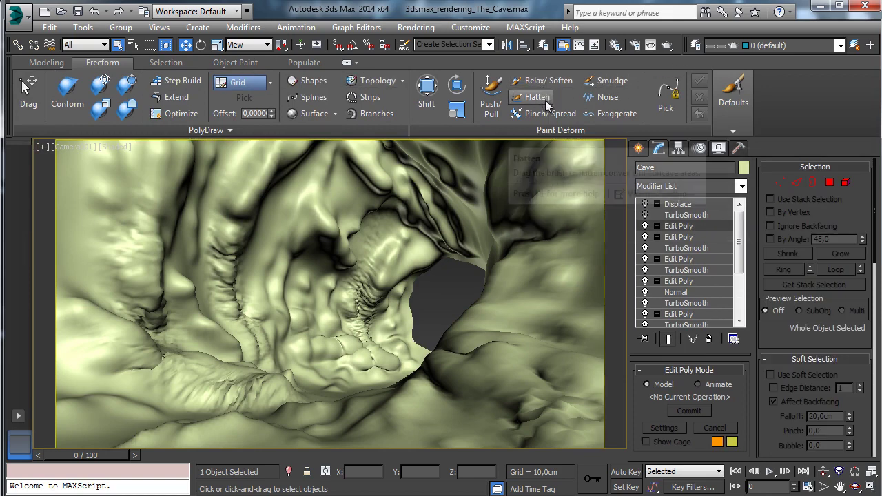
Exaggerate the lower-left cave wall's rock folds with the Paint Deform brush at strength 5
{"action": "left_click", "coordinate": [603, 114]}
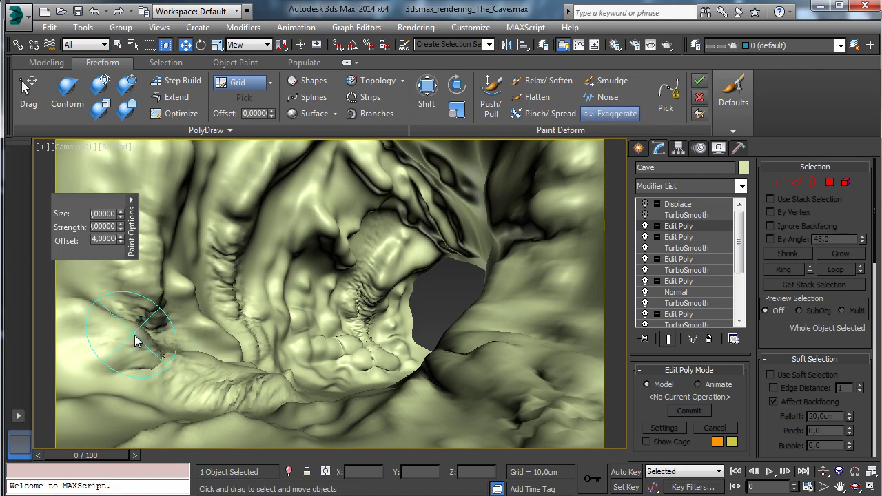
{"action": "mouse_move", "coordinate": [136, 341]}
{"action": "left_mouse_down"}
{"action": "mouse_move", "coordinate": [162, 295]}
{"action": "mouse_move", "coordinate": [144, 281]}
{"action": "mouse_move", "coordinate": [140, 305]}
{"action": "left_mouse_up"}
{"action": "mouse_move", "coordinate": [77, 301]}
{"action": "left_mouse_down"}
{"action": "mouse_move", "coordinate": [162, 348]}
{"action": "mouse_move", "coordinate": [276, 393]}
{"action": "mouse_move", "coordinate": [310, 402]}
{"action": "mouse_move", "coordinate": [311, 379]}
{"action": "left_mouse_up"}
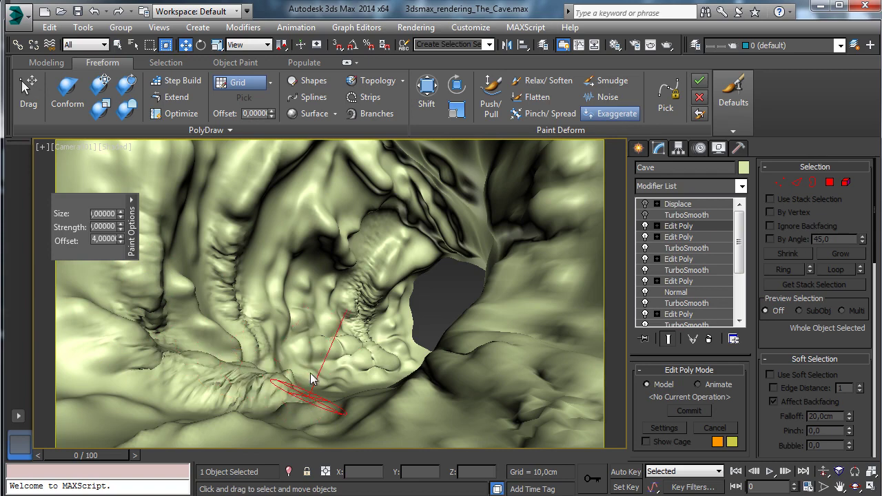
{"action": "double_click", "coordinate": [103, 227]}
{"action": "type", "text": "5"}
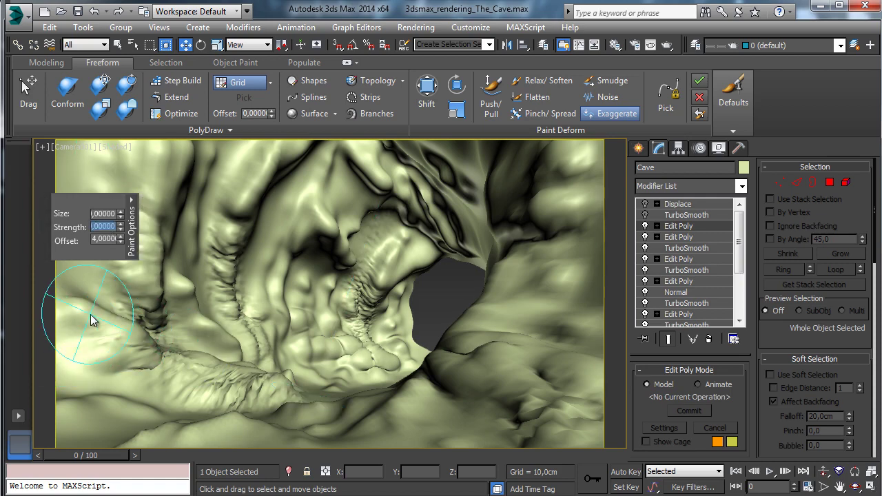
{"action": "mouse_move", "coordinate": [131, 336]}
{"action": "left_mouse_down"}
{"action": "mouse_move", "coordinate": [212, 382]}
{"action": "mouse_move", "coordinate": [281, 397]}
{"action": "left_mouse_up"}
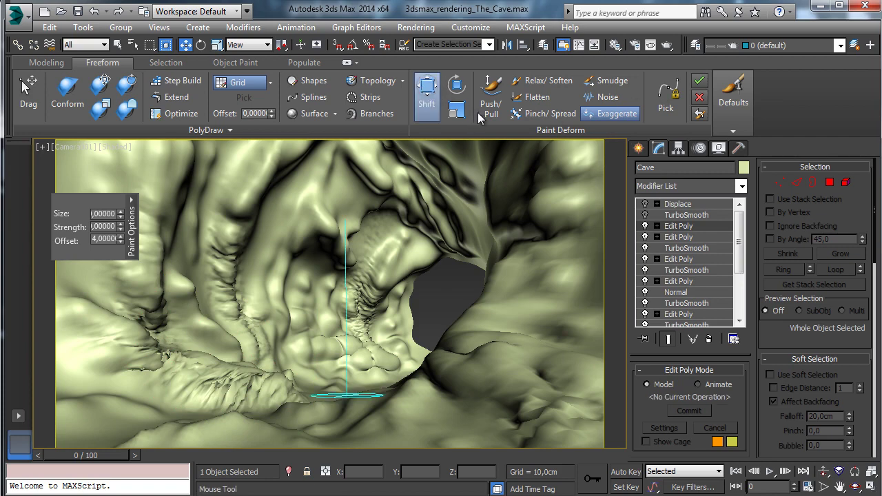
Pull the left cave-wall crease with the Shift brush, then set Full Strength 40 and Falloff 300
{"action": "left_click", "coordinate": [425, 86]}
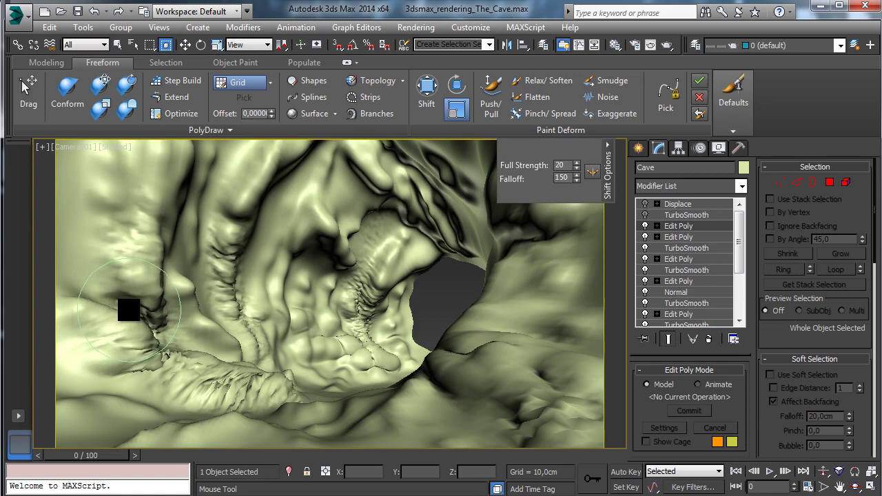
{"action": "mouse_move", "coordinate": [128, 309]}
{"action": "left_mouse_down"}
{"action": "mouse_move", "coordinate": [209, 346]}
{"action": "mouse_move", "coordinate": [179, 362]}
{"action": "mouse_move", "coordinate": [221, 334]}
{"action": "left_mouse_up"}
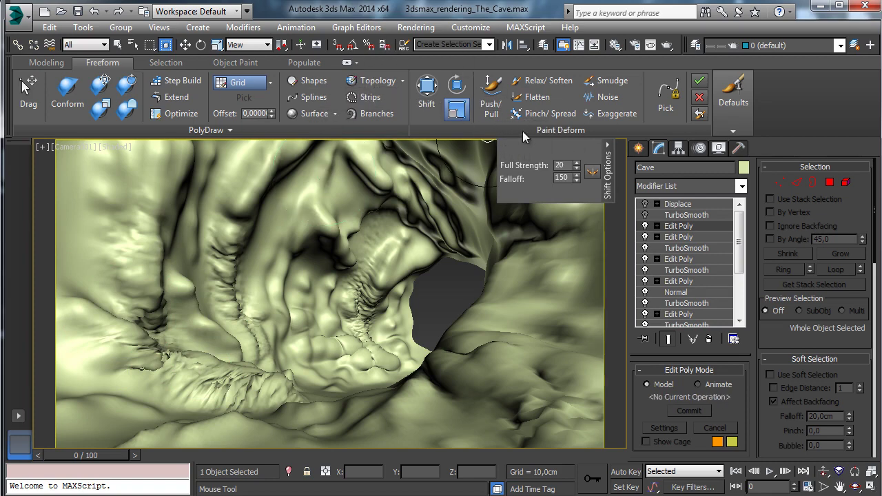
{"action": "double_click", "coordinate": [566, 165]}
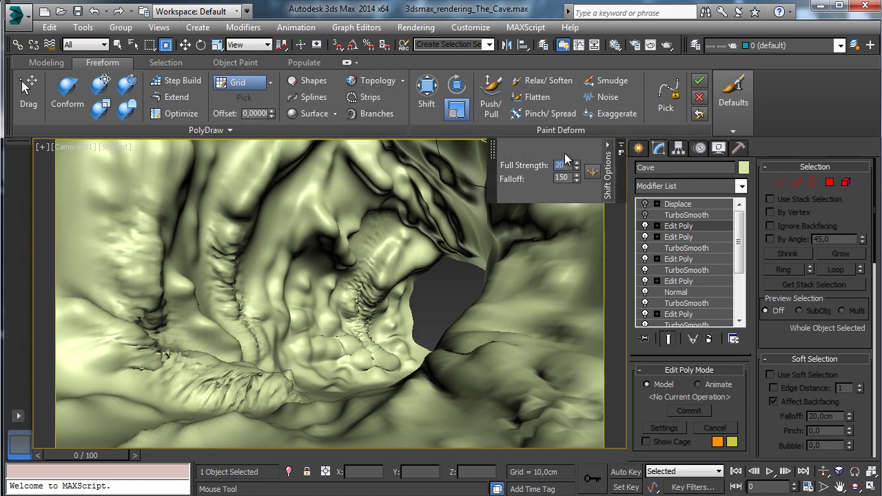
{"action": "type", "text": "40"}
{"action": "key", "text": "Return"}
{"action": "type", "text": "300"}
{"action": "key", "text": "Return"}
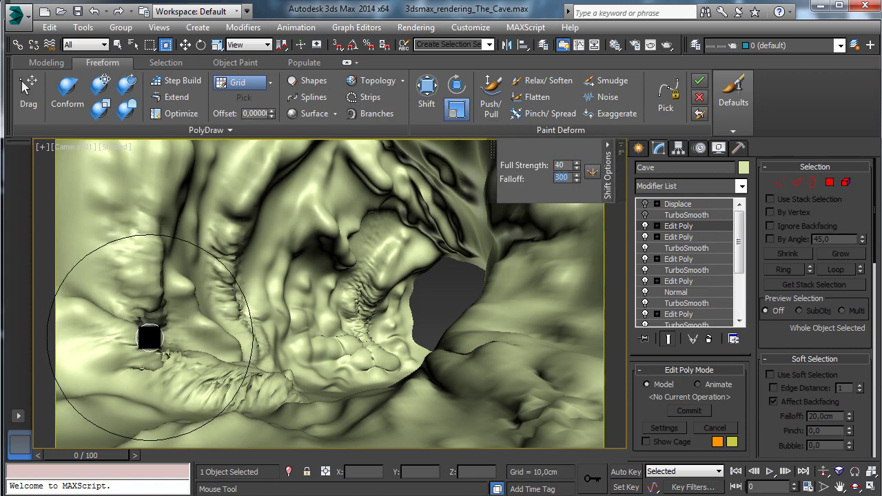
Shift three more parts of the left cave wall, then restore the four-viewport layout
{"action": "left_click_drag", "start_coordinate": [150, 337], "coordinate": [172, 317]}
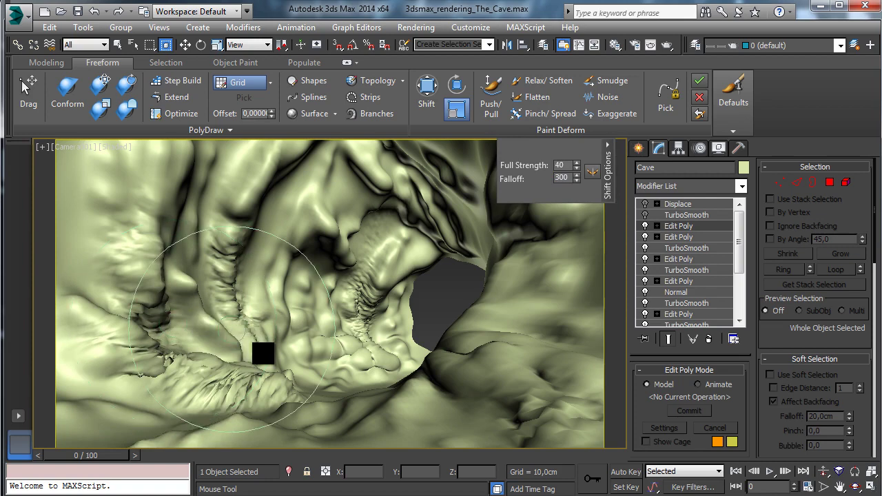
{"action": "mouse_move", "coordinate": [280, 375]}
{"action": "left_mouse_down"}
{"action": "mouse_move", "coordinate": [154, 352]}
{"action": "mouse_move", "coordinate": [141, 336]}
{"action": "mouse_move", "coordinate": [135, 344]}
{"action": "left_mouse_up"}
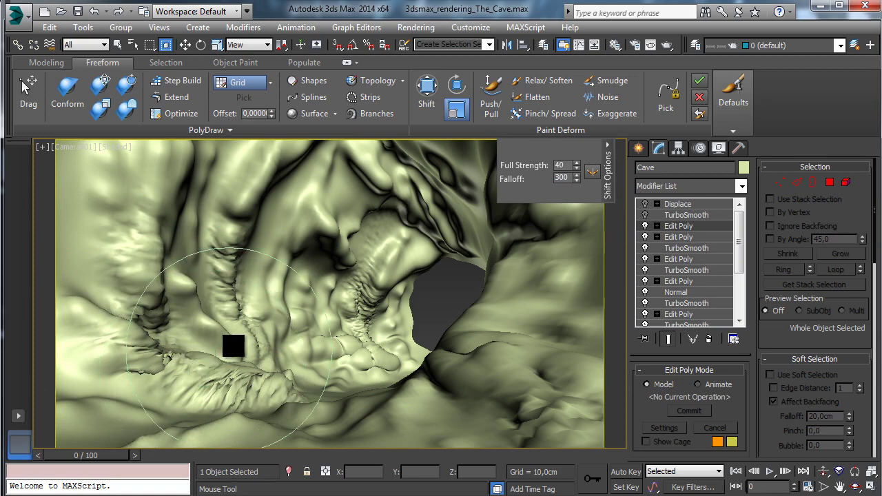
{"action": "left_click_drag", "start_coordinate": [229, 350], "coordinate": [233, 345]}
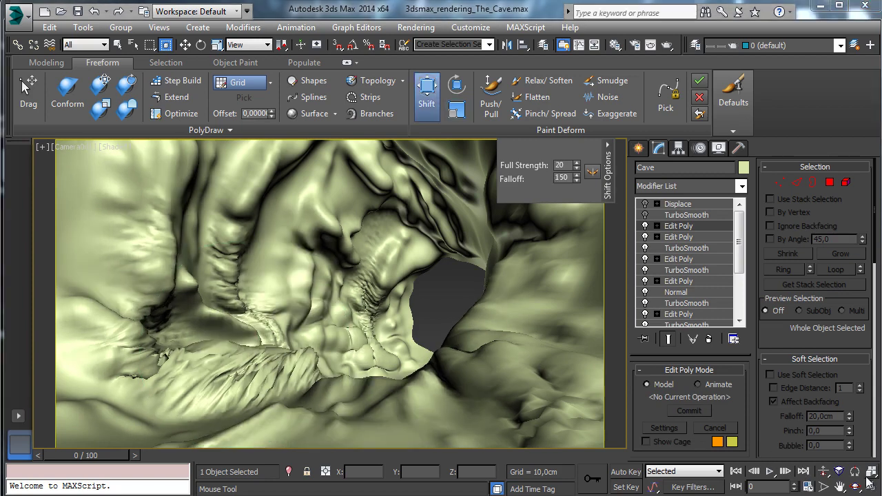
{"action": "left_click", "coordinate": [869, 486]}
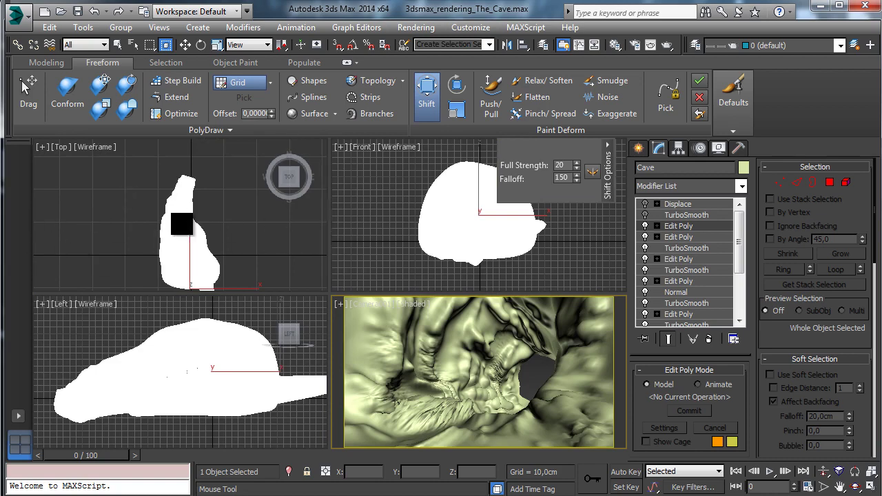
Set the Top viewport to Shaded display and accept its Viewport Configuration settings
{"action": "left_click", "coordinate": [96, 156]}
{"action": "left_click", "coordinate": [69, 174]}
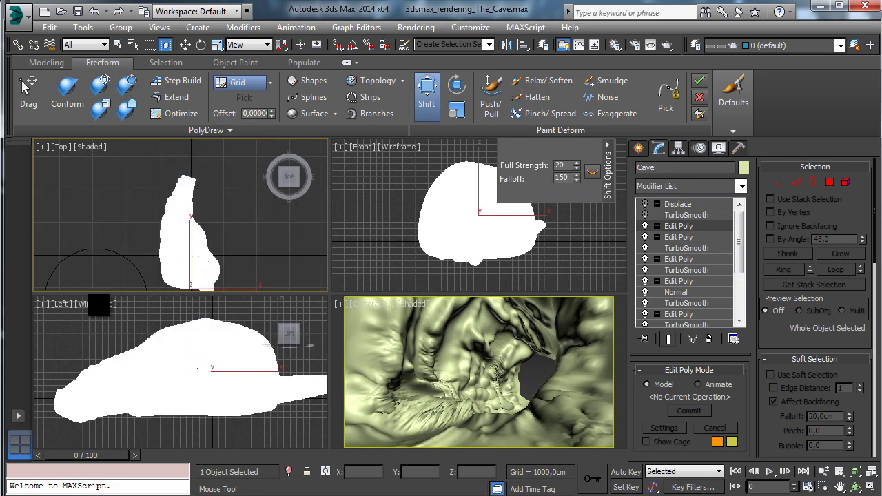
{"action": "left_click", "coordinate": [89, 146]}
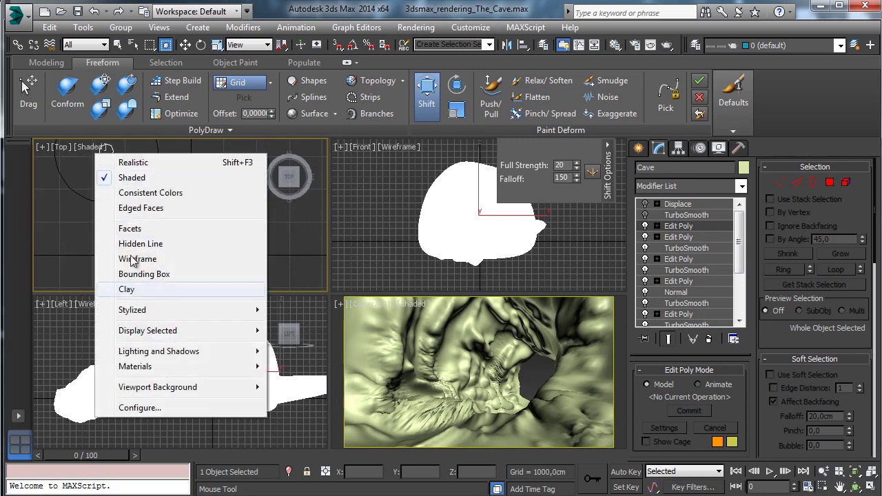
{"action": "left_click", "coordinate": [138, 407]}
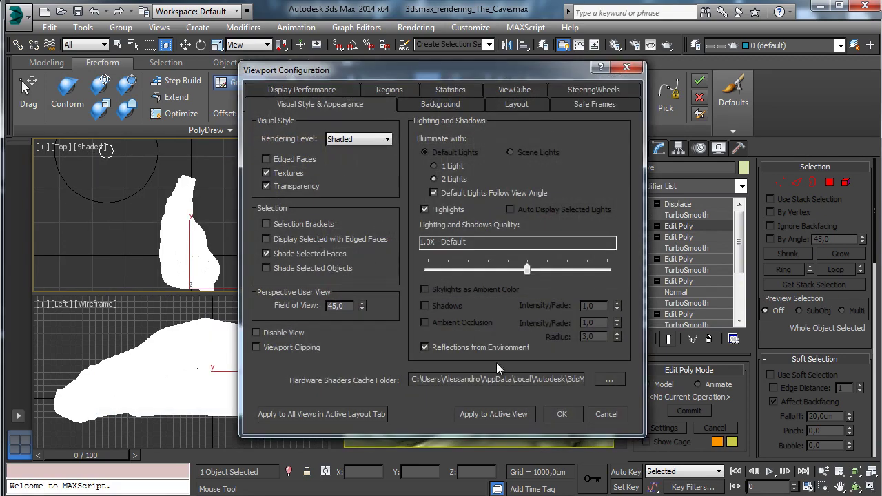
{"action": "left_click", "coordinate": [561, 415]}
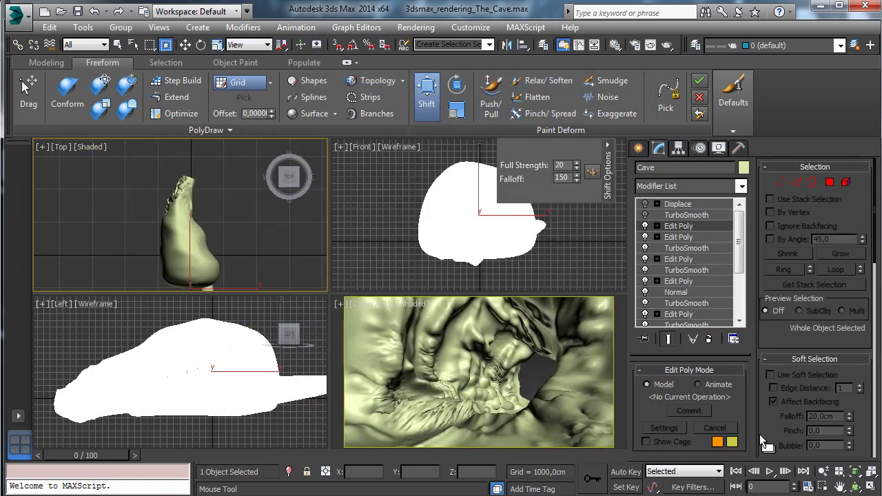
Zoom Region twice onto the cave in the Top viewport
{"action": "left_click", "coordinate": [823, 487]}
{"action": "left_click_drag", "start_coordinate": [149, 169], "coordinate": [209, 238]}
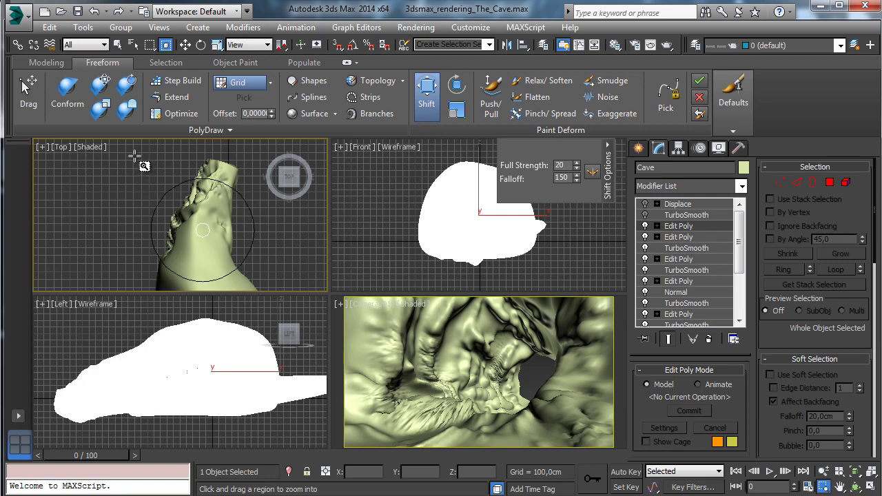
{"action": "left_click_drag", "start_coordinate": [133, 153], "coordinate": [211, 229]}
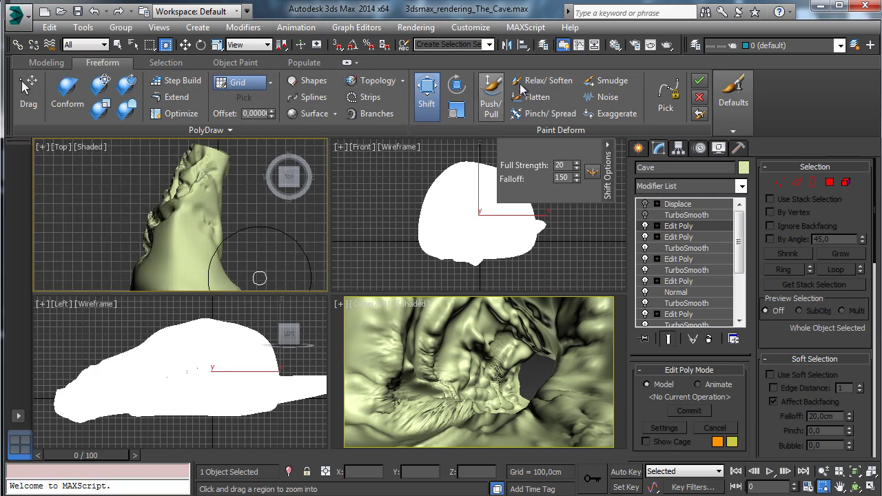
{"action": "left_click", "coordinate": [428, 88]}
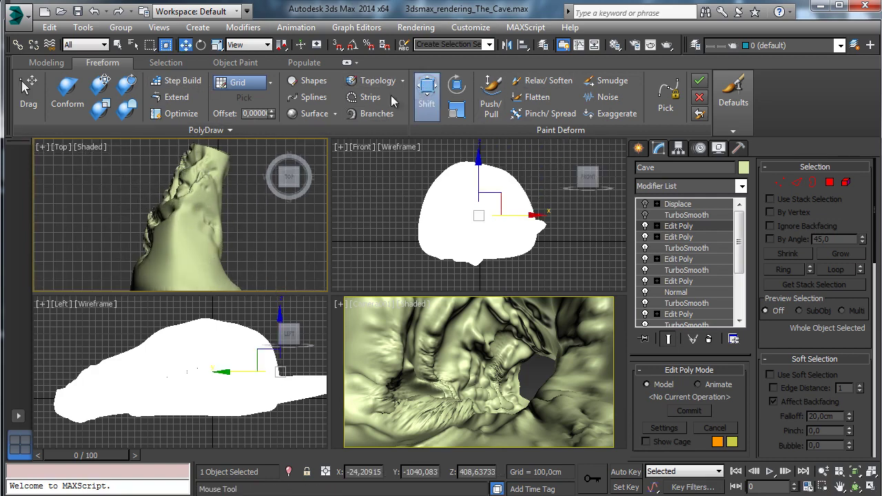
Reshape the cave wall from the Top view with four Shift-brush strokes
{"action": "left_click_drag", "start_coordinate": [155, 171], "coordinate": [169, 201]}
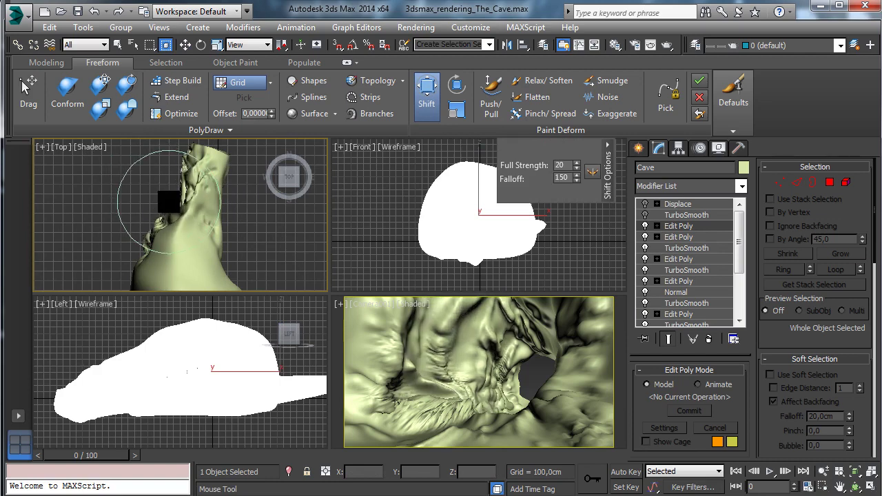
{"action": "left_click_drag", "start_coordinate": [168, 201], "coordinate": [168, 200]}
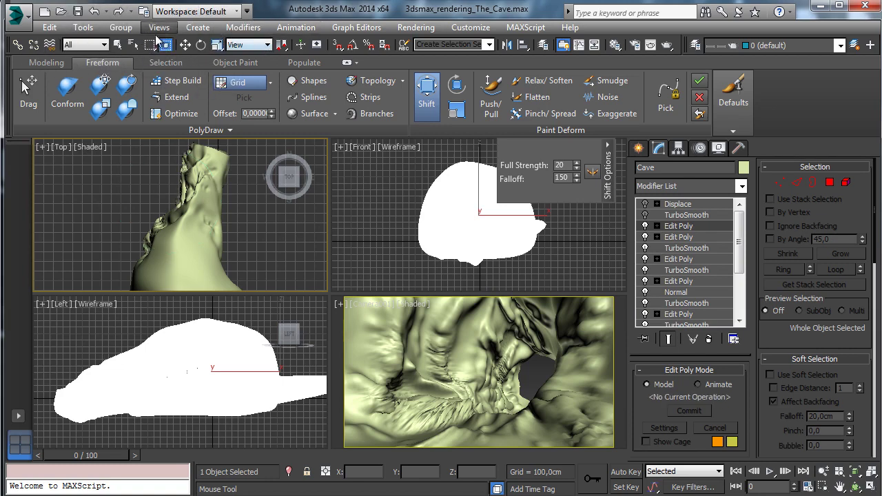
{"action": "mouse_move", "coordinate": [141, 153]}
{"action": "left_mouse_down"}
{"action": "mouse_move", "coordinate": [120, 199]}
{"action": "mouse_move", "coordinate": [166, 210]}
{"action": "mouse_move", "coordinate": [152, 206]}
{"action": "left_mouse_up"}
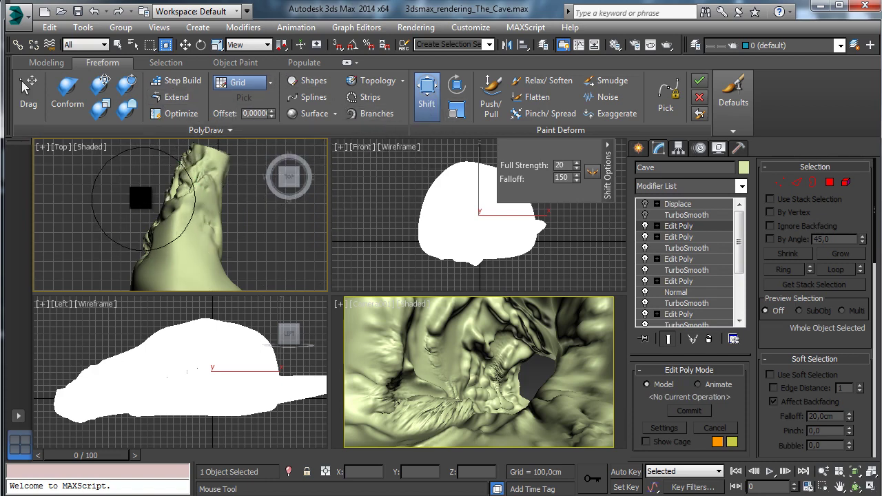
{"action": "left_click_drag", "start_coordinate": [170, 201], "coordinate": [161, 209]}
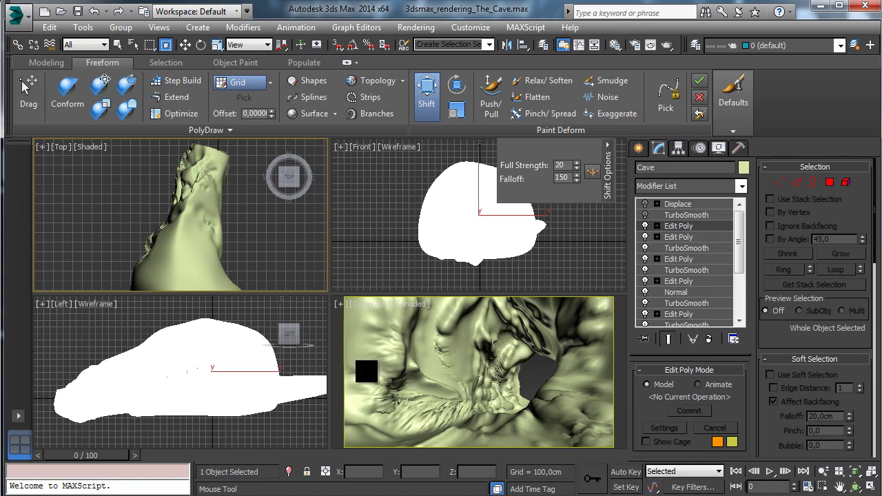
Maximize the Camera view, stop sculpting, and select the Cave's Displace modifier showing 30,0cm strength
{"action": "left_click", "coordinate": [405, 369]}
{"action": "key", "text": "alt+w"}
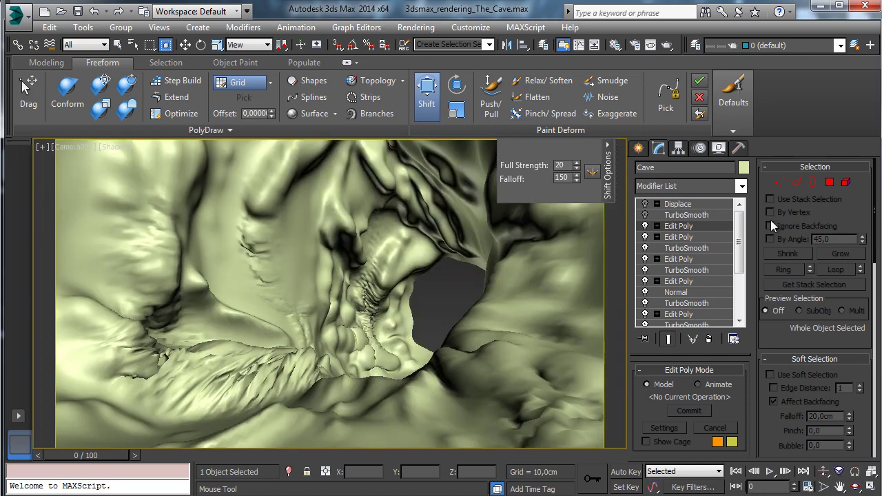
{"action": "left_click", "coordinate": [610, 148]}
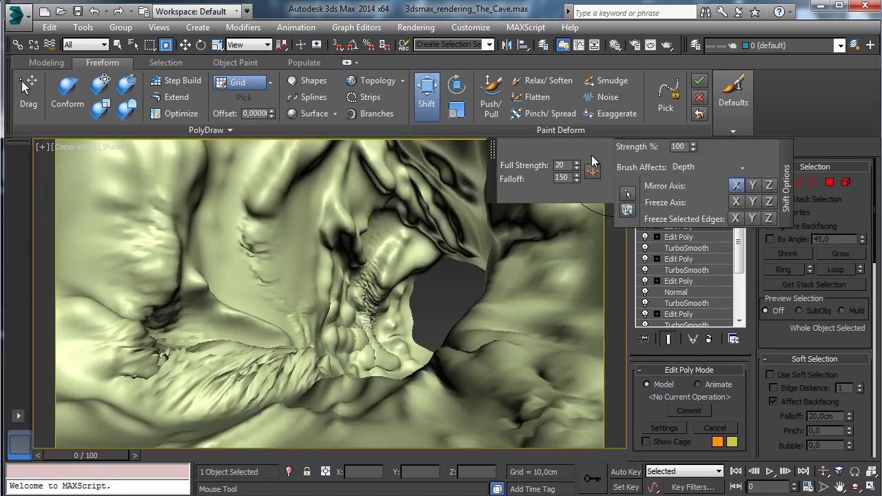
{"action": "left_click", "coordinate": [185, 45]}
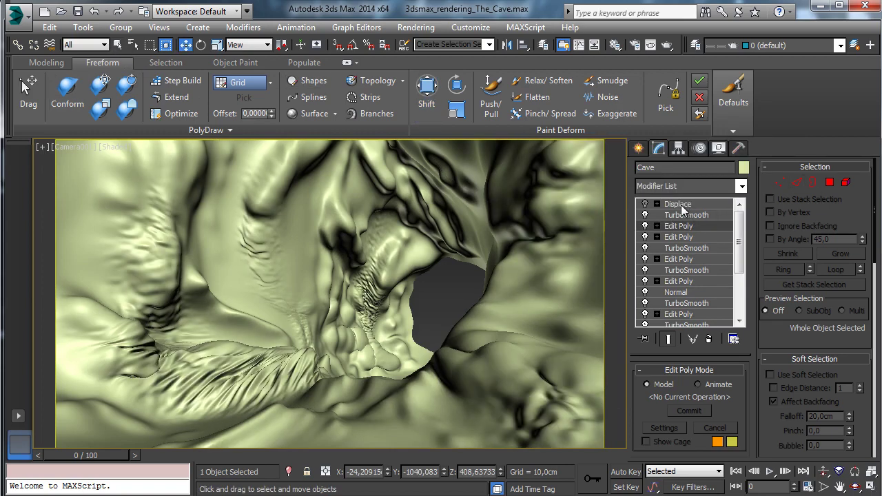
{"action": "left_click", "coordinate": [644, 204]}
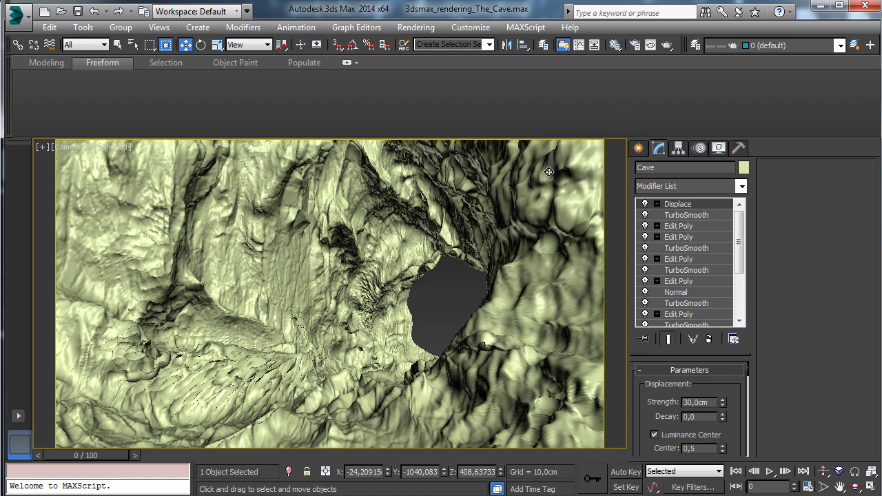
Collapse the ribbon to free viewport space and save the cave scene
{"action": "left_click", "coordinate": [345, 62]}
{"action": "left_click", "coordinate": [77, 12]}
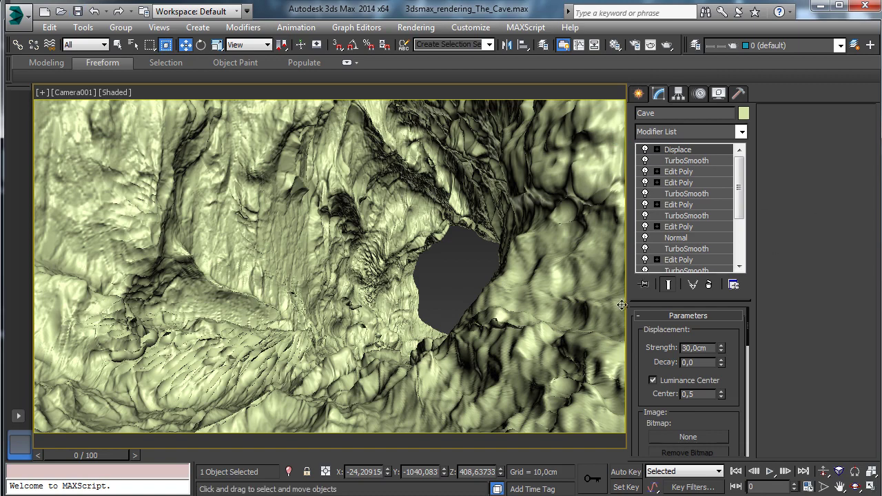
{"action": "left_click_drag", "start_coordinate": [744, 193], "coordinate": [749, 228]}
{"action": "scroll", "coordinate": [679, 217], "scroll_direction": "up", "scroll_amount": 4}
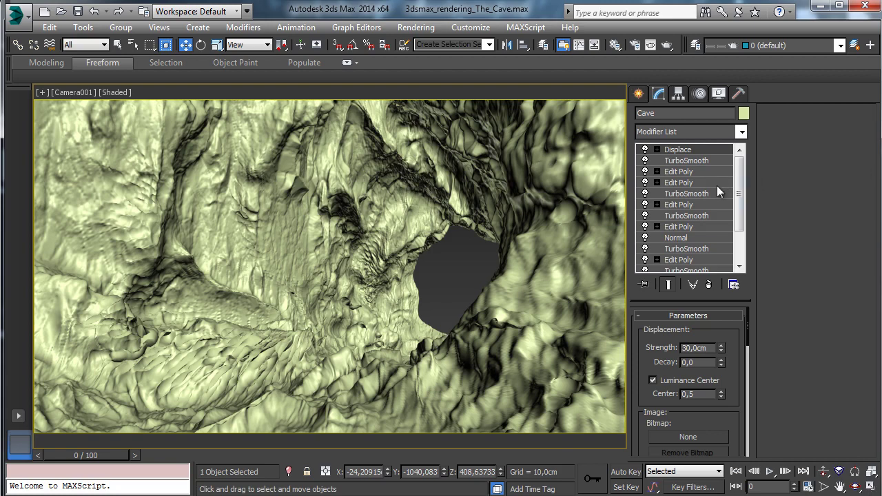
Maximize the Top viewport and zoom out to see the whole cave
{"action": "left_click", "coordinate": [870, 487]}
{"action": "right_click", "coordinate": [243, 198]}
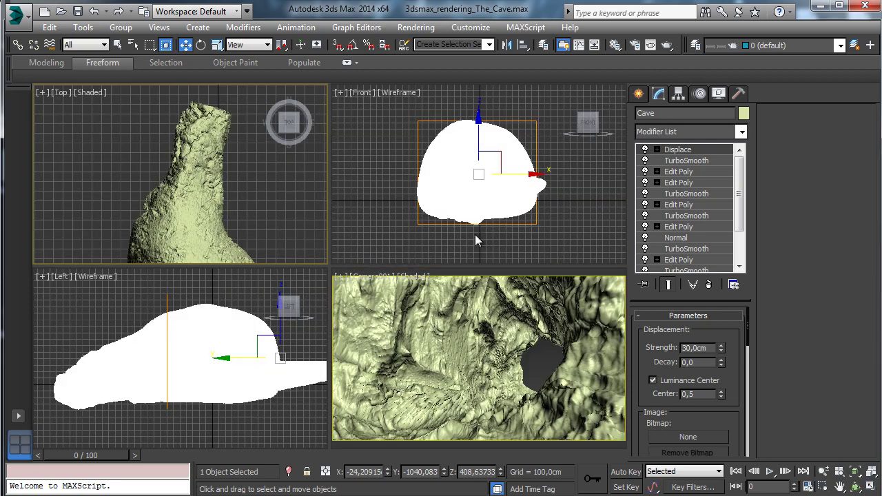
{"action": "left_click", "coordinate": [870, 486]}
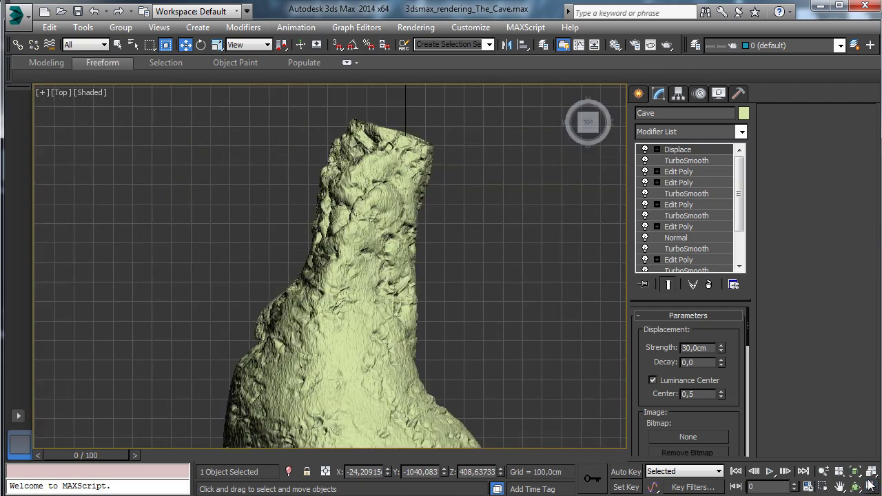
{"action": "left_click", "coordinate": [823, 472]}
{"action": "left_click_drag", "start_coordinate": [408, 314], "coordinate": [432, 412]}
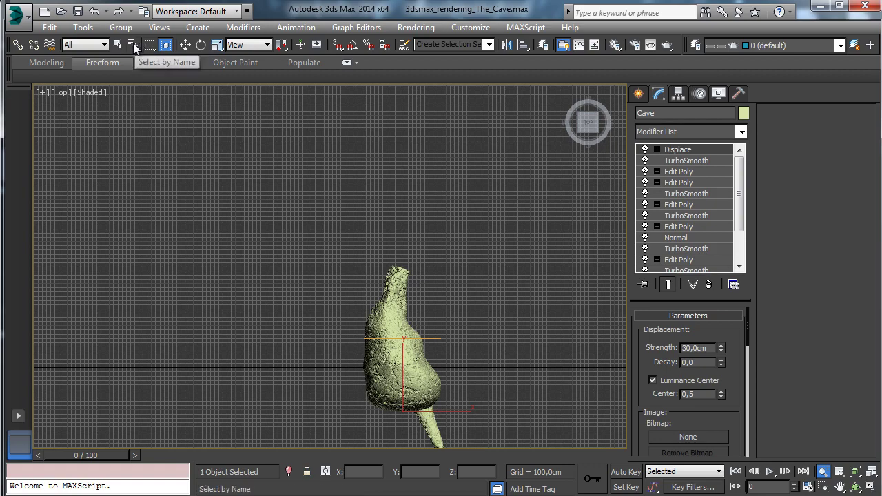
Select Camera001 from the Select From Scene list
{"action": "left_click", "coordinate": [132, 44]}
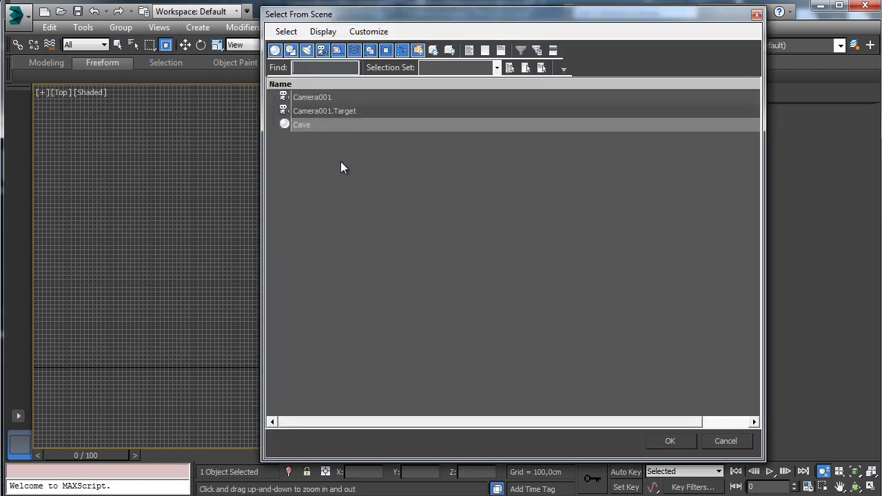
{"action": "left_click", "coordinate": [311, 99]}
{"action": "left_click", "coordinate": [668, 440]}
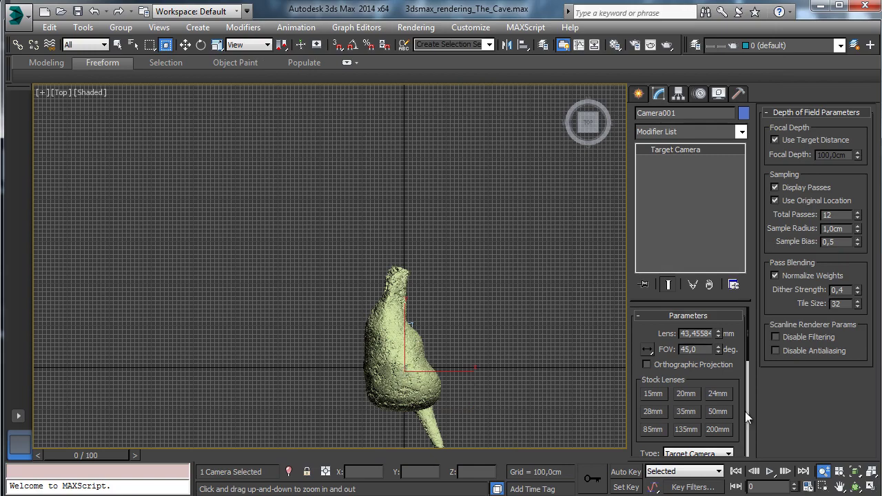
Zoom Region around the cave mesh and select the Cave object
{"action": "left_click", "coordinate": [823, 487]}
{"action": "left_click_drag", "start_coordinate": [323, 250], "coordinate": [510, 449]}
{"action": "left_click", "coordinate": [118, 44]}
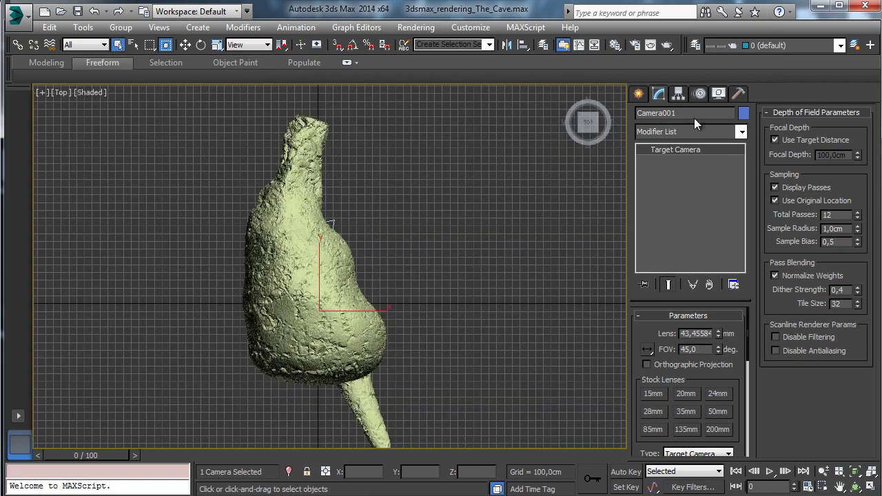
{"action": "left_click", "coordinate": [283, 340]}
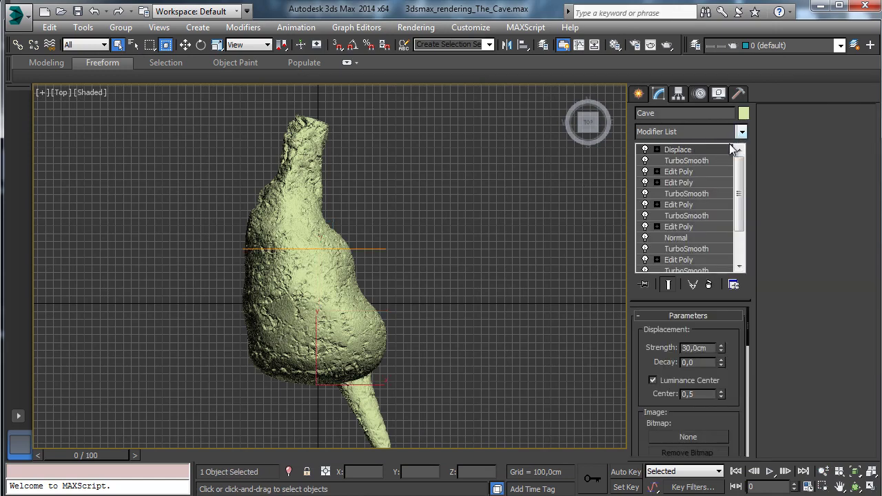
Add a new Edit Poly modifier above the Cave's first Edit Poly
{"action": "left_click", "coordinate": [694, 172]}
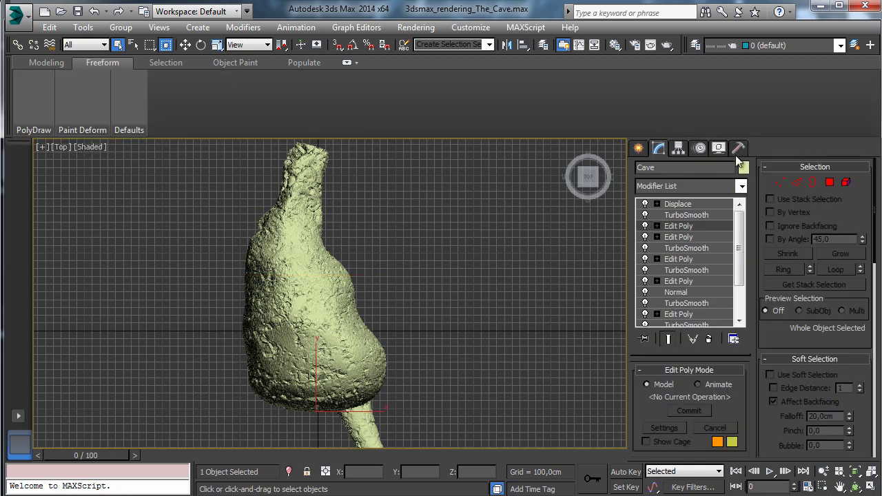
{"action": "left_click", "coordinate": [742, 187]}
{"action": "left_click_drag", "start_coordinate": [740, 229], "coordinate": [746, 333]}
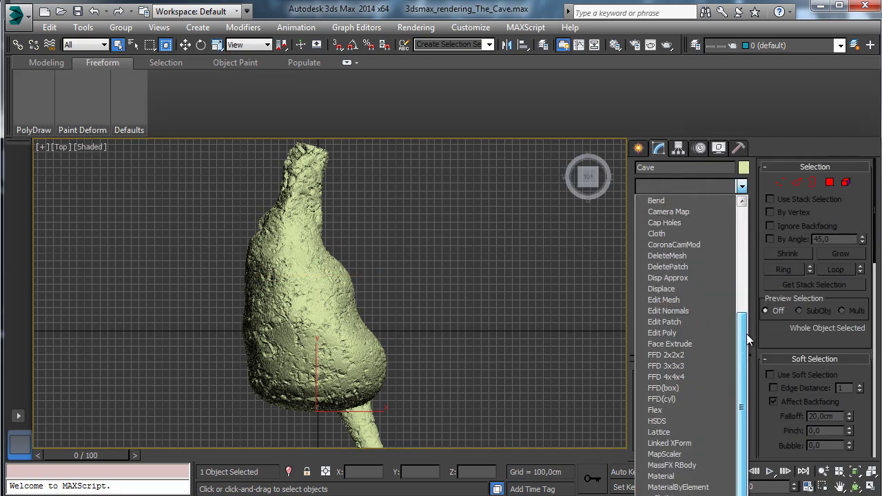
{"action": "left_click", "coordinate": [675, 335]}
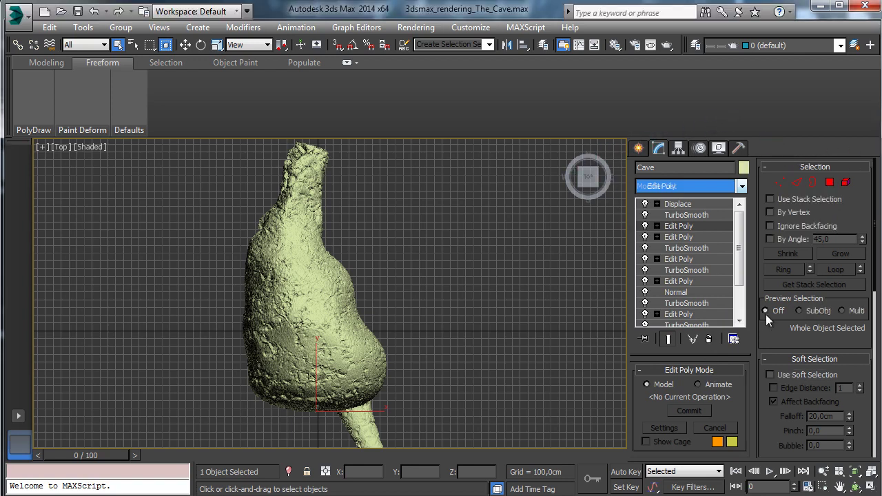
At Polygon level, select the cave's lower 96100 polygons and restore four viewports
{"action": "key", "text": "4"}
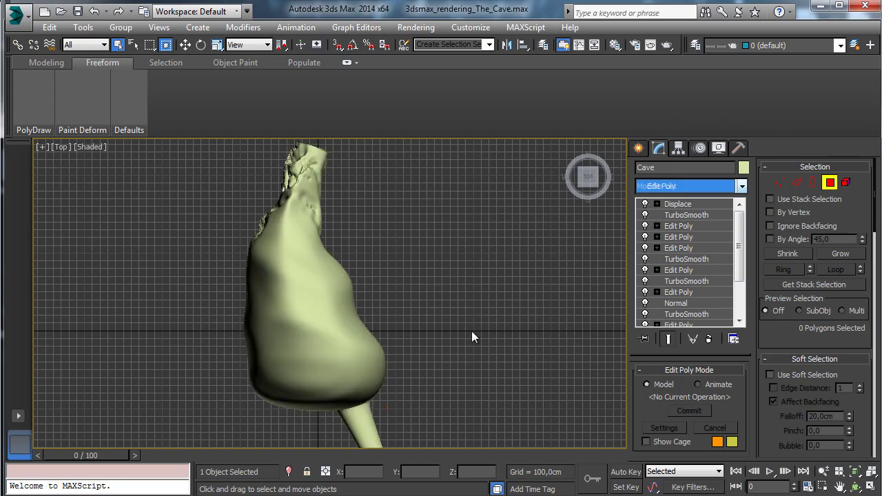
{"action": "key", "text": "alt+z"}
{"action": "left_click_drag", "start_coordinate": [360, 282], "coordinate": [370, 309]}
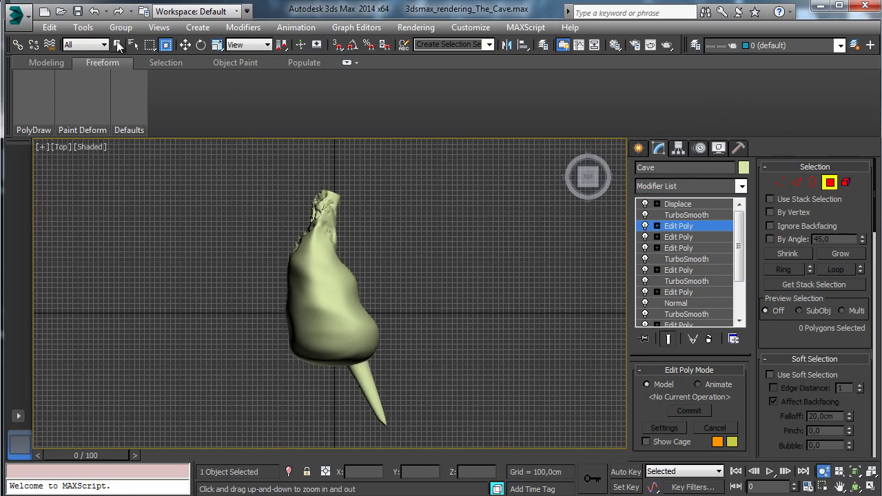
{"action": "left_click", "coordinate": [118, 44]}
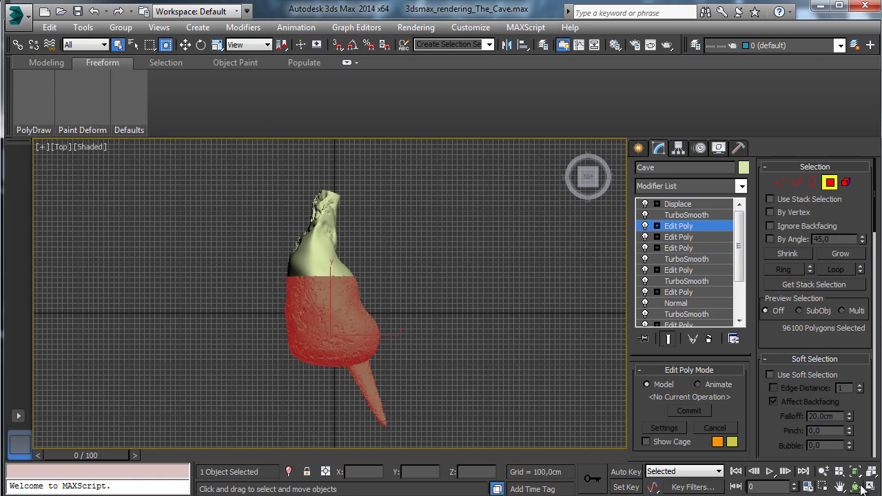
{"action": "left_click", "coordinate": [870, 487]}
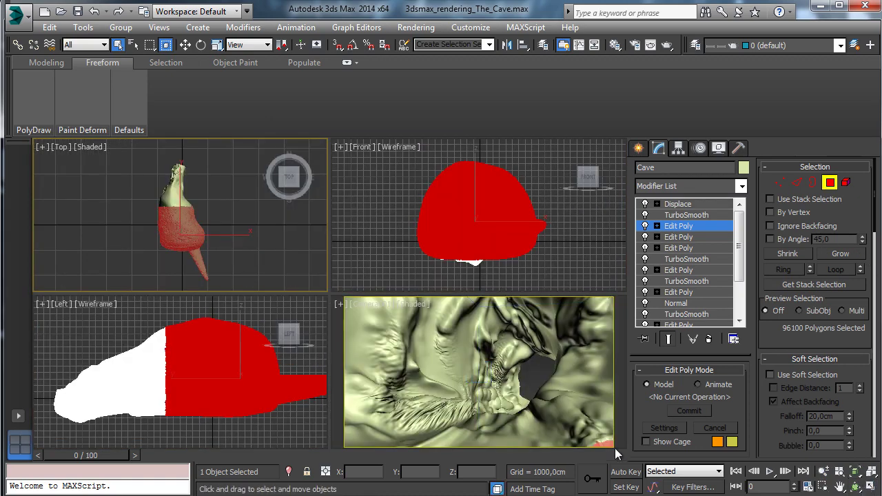
Shrink the polygon selection twice, down to 95280 polygons
{"action": "left_click", "coordinate": [593, 428]}
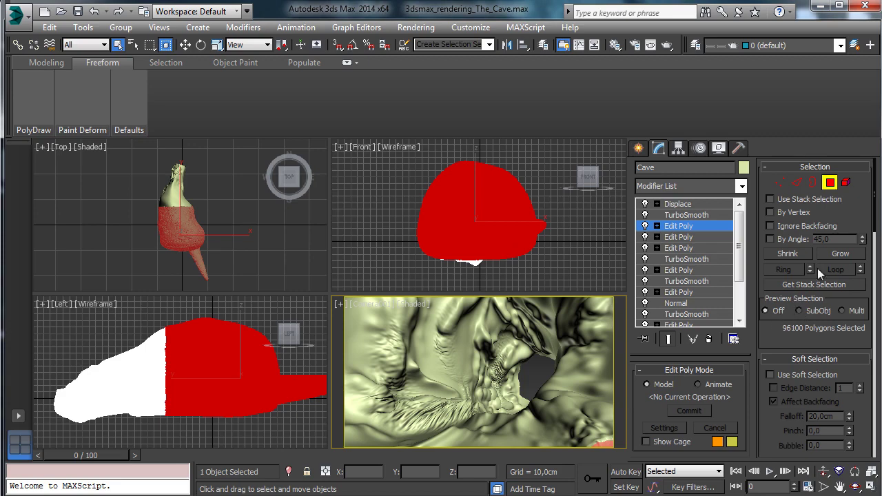
{"action": "left_click_drag", "start_coordinate": [785, 332], "coordinate": [783, 273]}
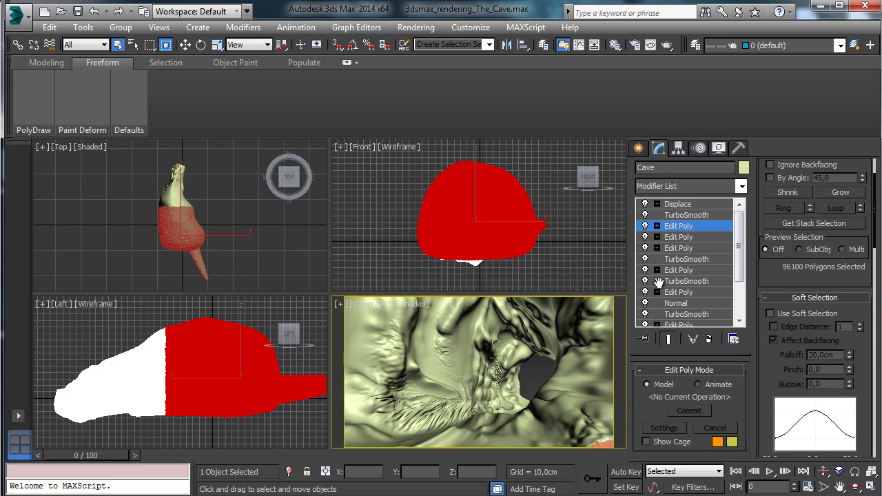
{"action": "left_click", "coordinate": [789, 195]}
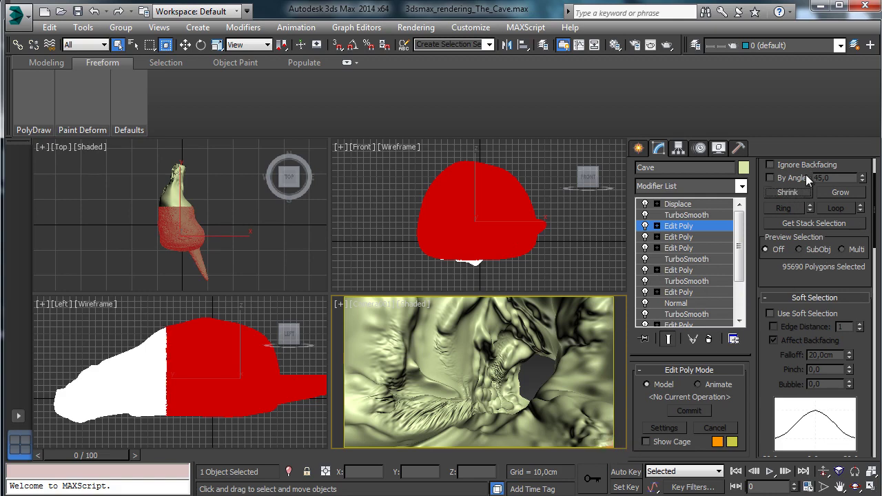
{"action": "left_click", "coordinate": [792, 194]}
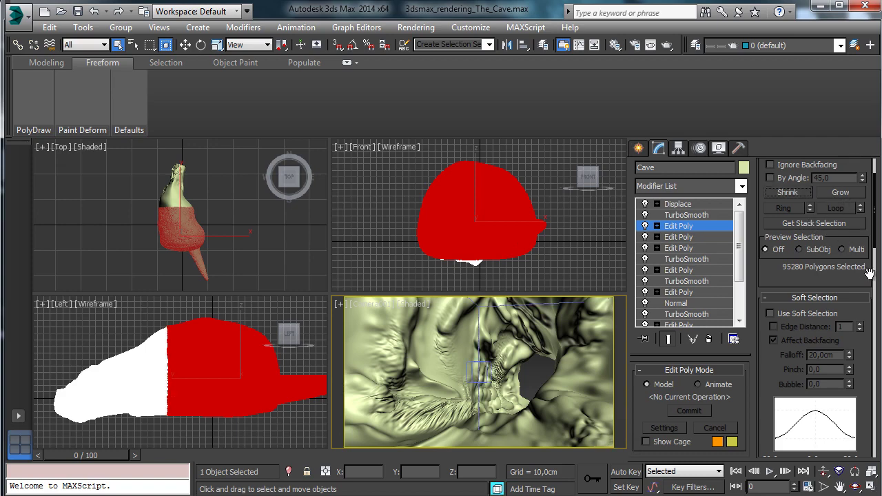
Scroll to Edit Geometry and start Detach on the selected polygons
{"action": "left_click_drag", "start_coordinate": [855, 361], "coordinate": [863, 302]}
{"action": "scroll", "coordinate": [862, 302], "scroll_direction": "down", "scroll_amount": 5}
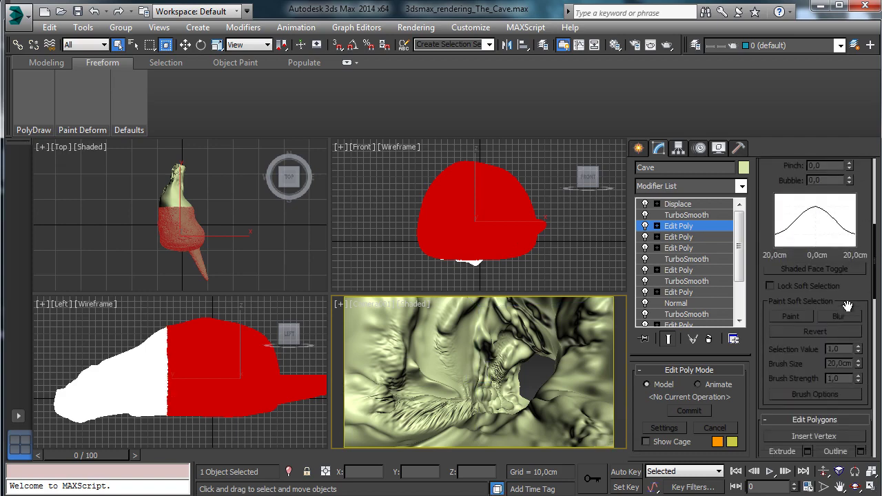
{"action": "left_click_drag", "start_coordinate": [853, 441], "coordinate": [845, 233]}
{"action": "left_click", "coordinate": [840, 301]}
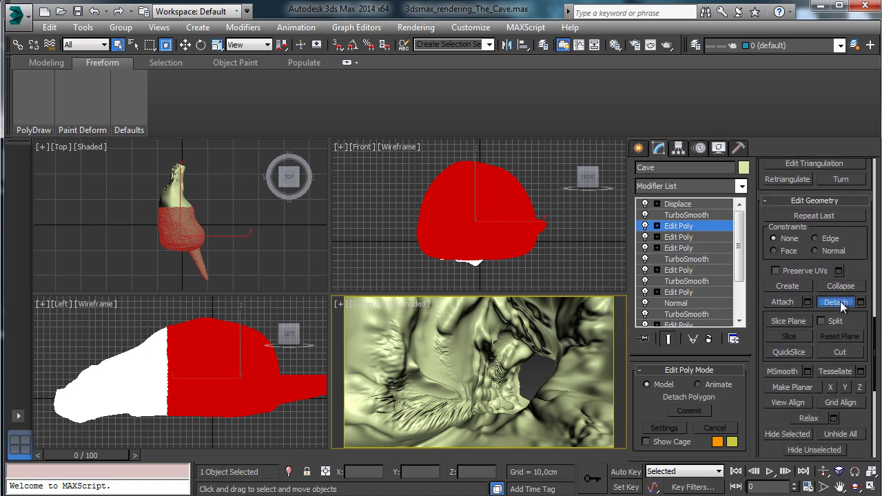
Delete the detached polygons from the cave, exit Polygon mode, and select the new detached object
{"action": "key", "text": "Delete"}
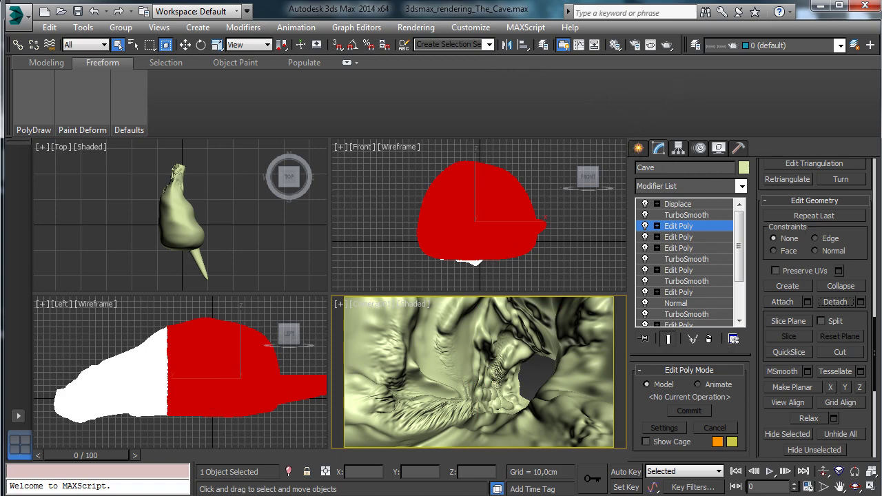
{"action": "left_click", "coordinate": [103, 262]}
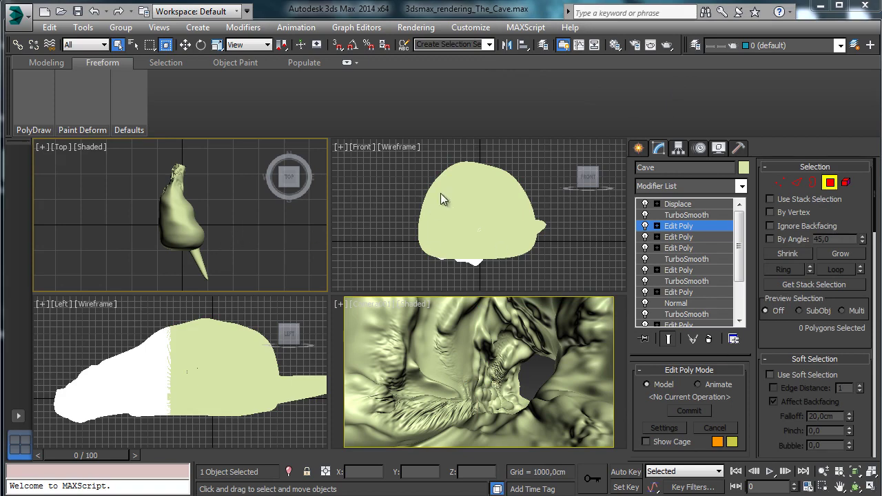
{"action": "left_click", "coordinate": [831, 183]}
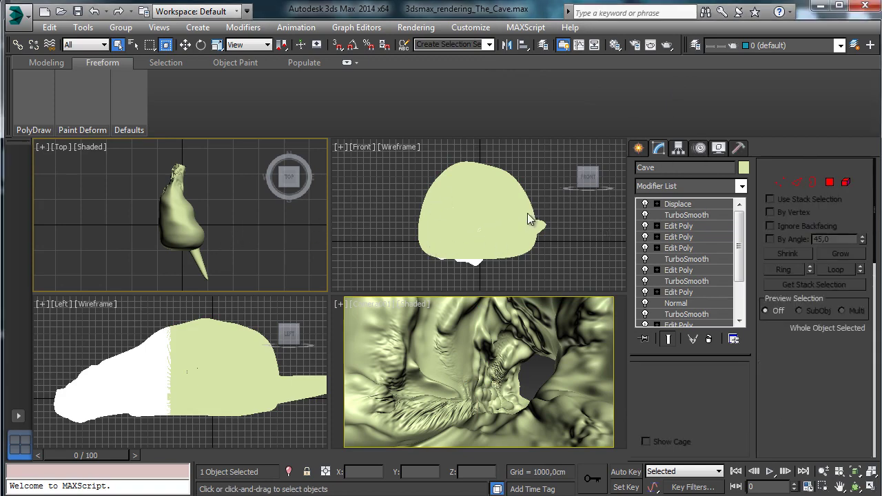
{"action": "left_click", "coordinate": [683, 204]}
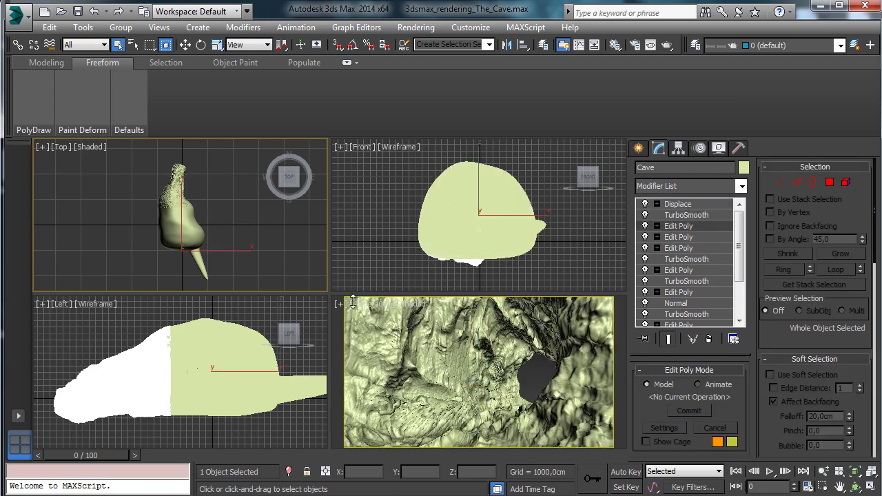
{"action": "left_click", "coordinate": [246, 354]}
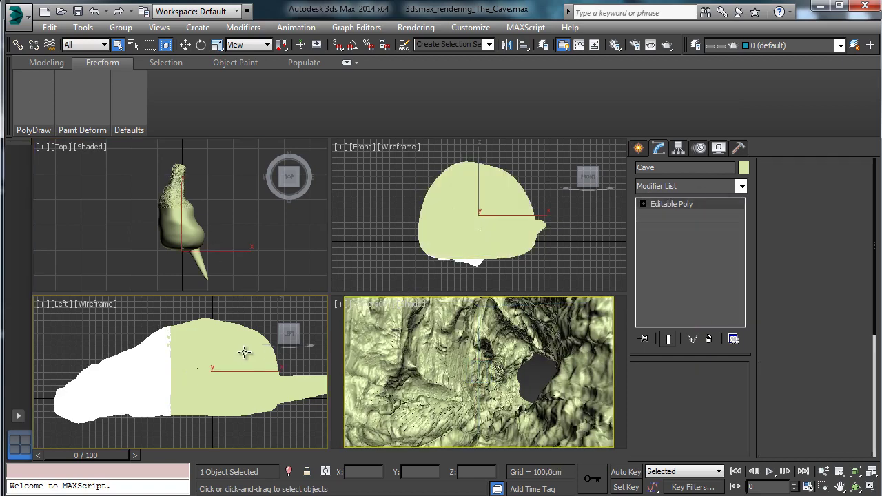
Add a ProOptimizer modifier to Object001 and save the scene
{"action": "left_click", "coordinate": [719, 189]}
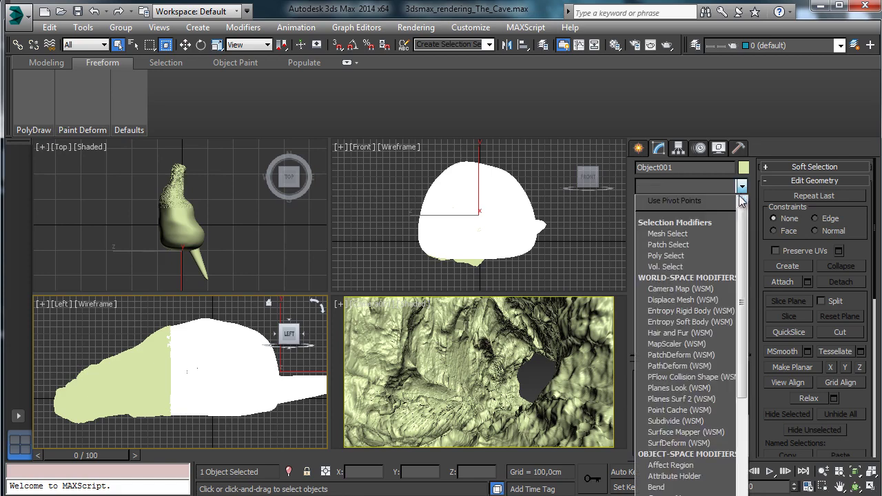
{"action": "left_click_drag", "start_coordinate": [743, 222], "coordinate": [735, 437]}
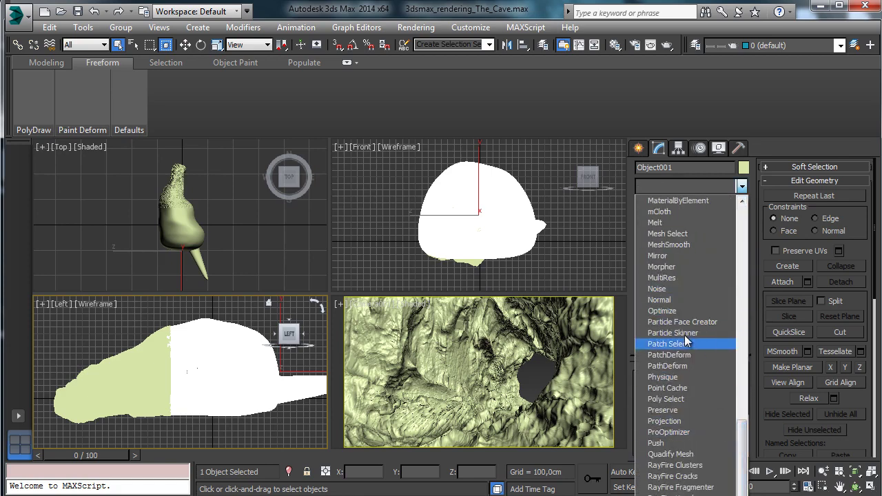
{"action": "left_click", "coordinate": [679, 432]}
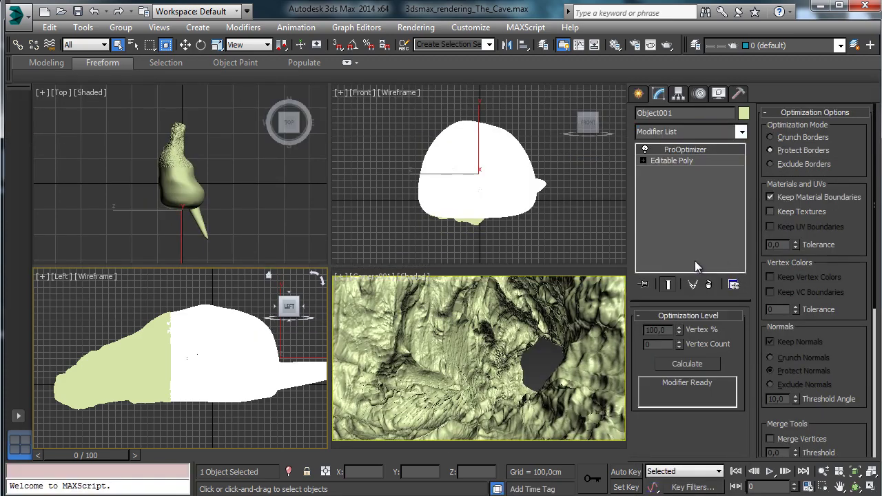
{"action": "left_click", "coordinate": [78, 12]}
Calculate ProOptimizer and set Vertex % to 10, then 5, leaving 4774 points
{"action": "left_click", "coordinate": [687, 363]}
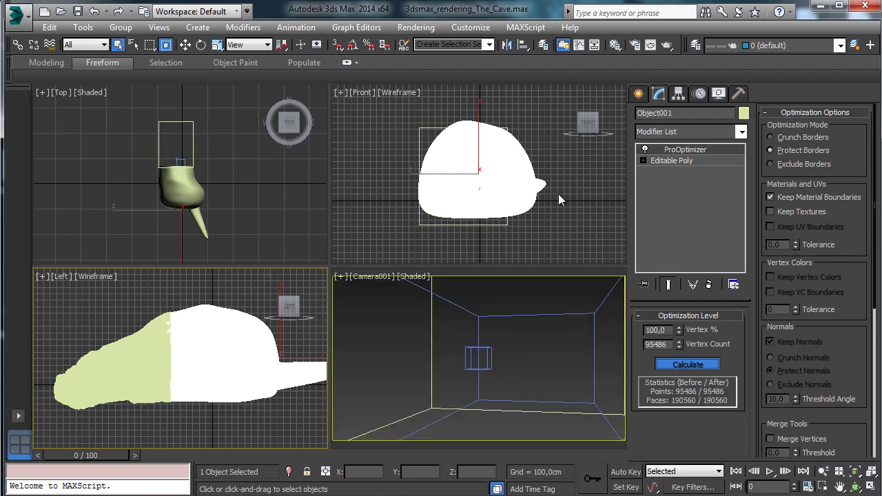
{"action": "double_click", "coordinate": [667, 332]}
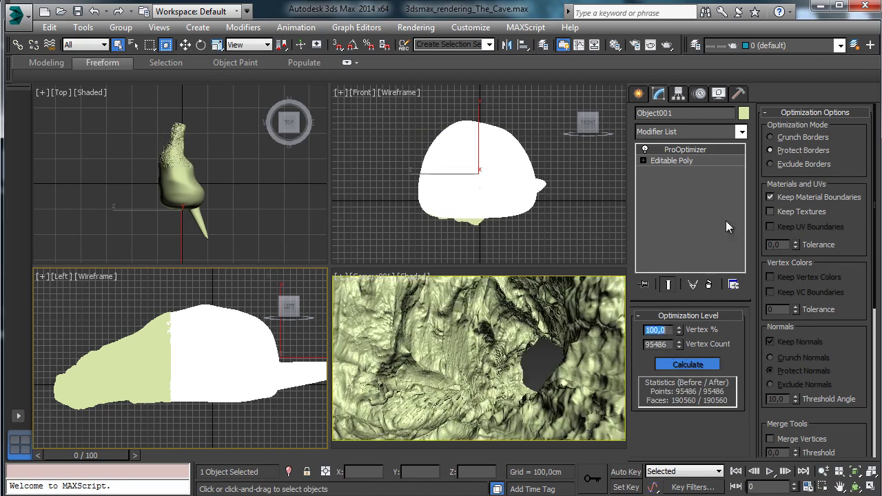
{"action": "type", "text": "10"}
{"action": "key", "text": "Return"}
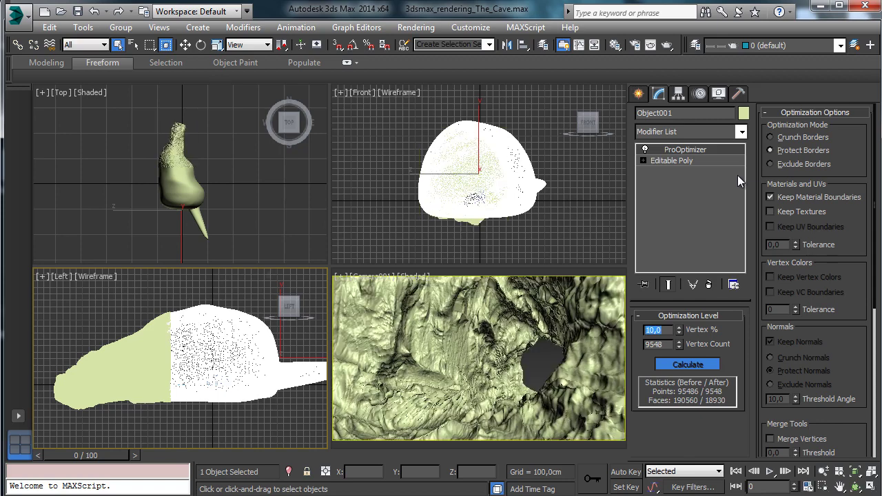
{"action": "type", "text": "5"}
{"action": "key", "text": "Return"}
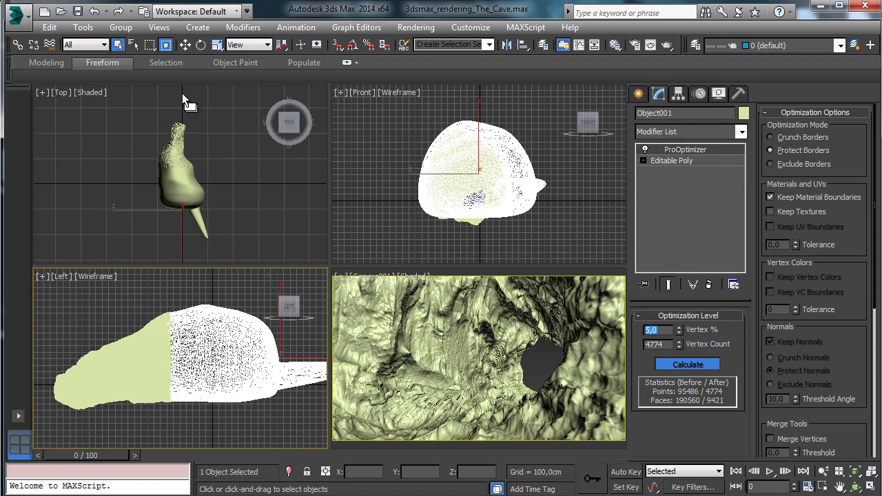
{"action": "right_click", "coordinate": [673, 154]}
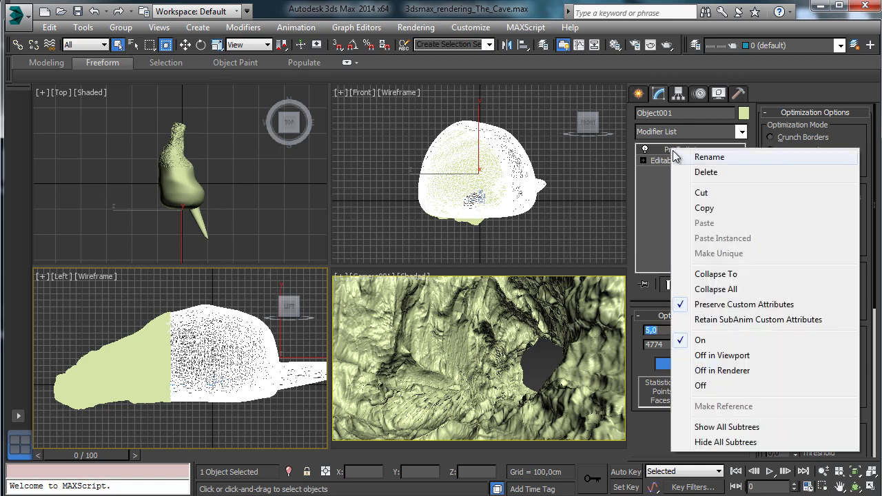
Activate the camera view and open the Geometry category dropdown on the Create panel
{"action": "left_click", "coordinate": [289, 10]}
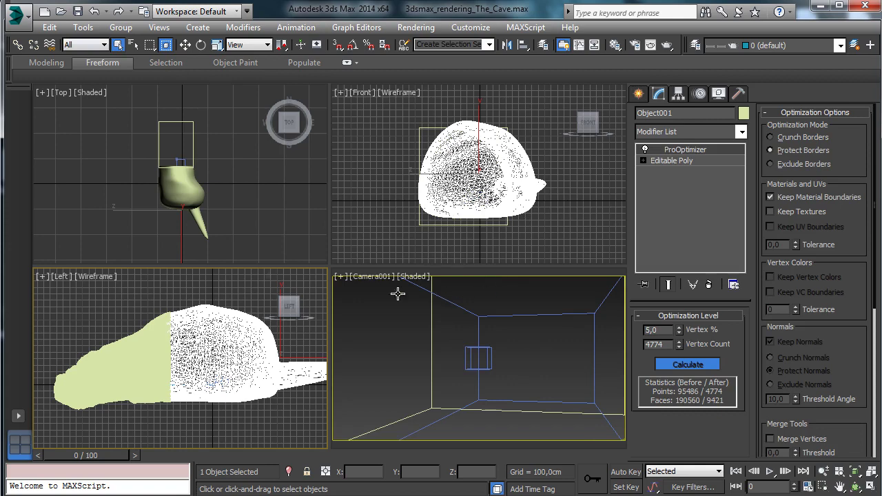
{"action": "left_click", "coordinate": [429, 318]}
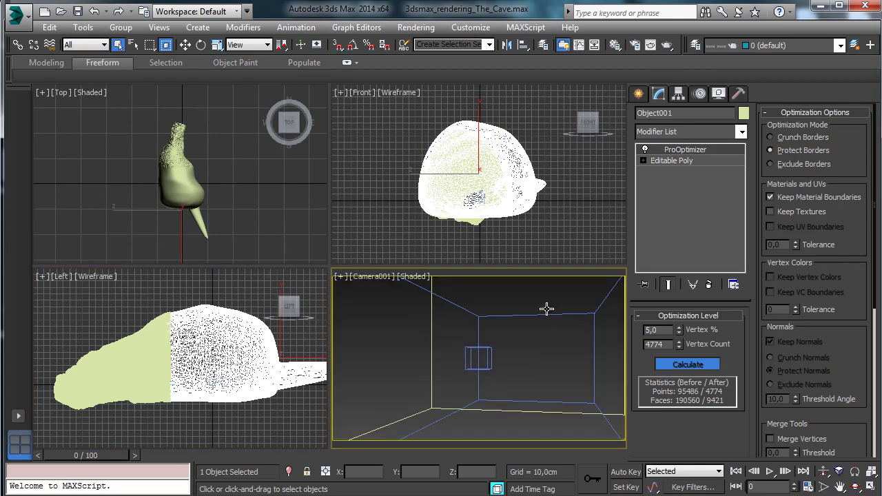
{"action": "left_click", "coordinate": [639, 94]}
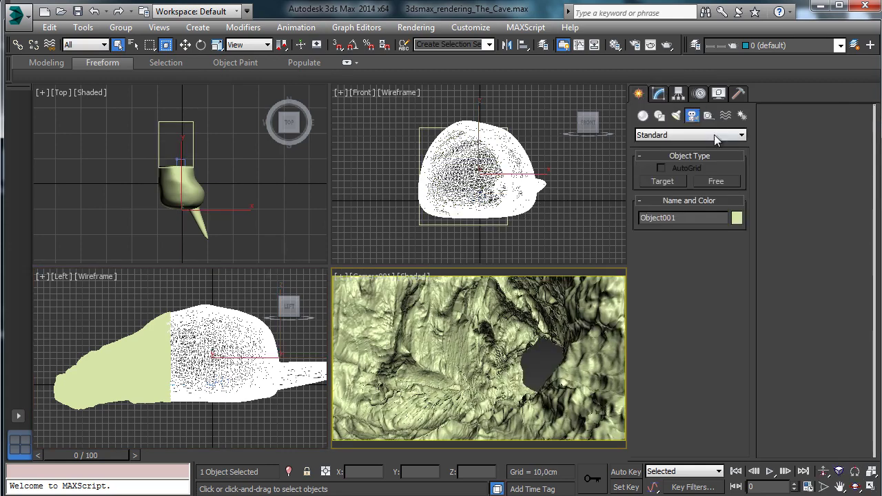
{"action": "left_click", "coordinate": [643, 117]}
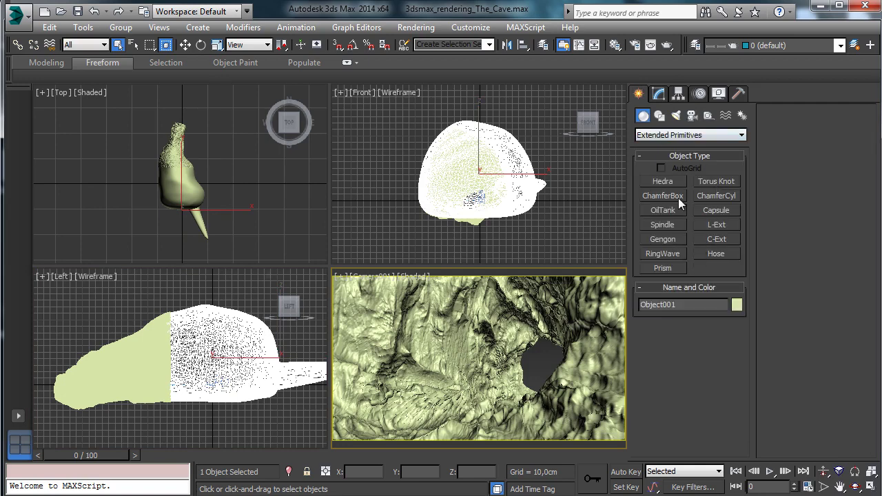
{"action": "left_click", "coordinate": [689, 135]}
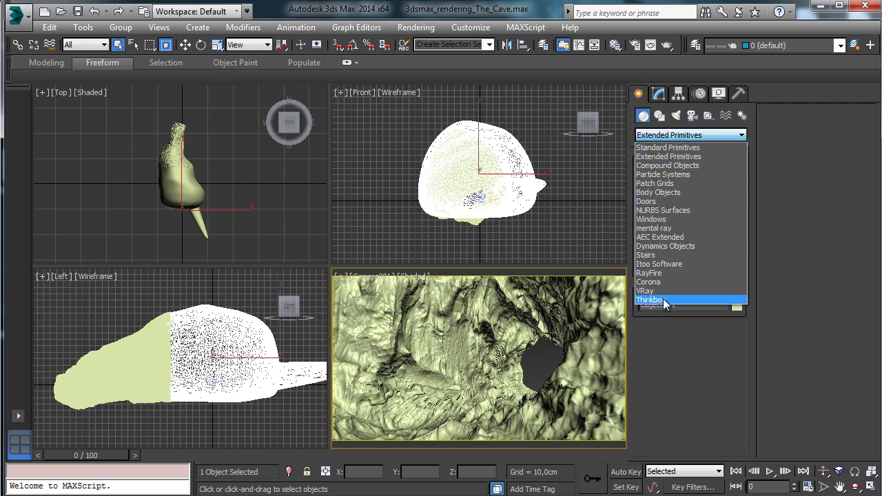
Draw a Standard Primitives Plane over the cave, lower it to the floor, and size it about 1359.21 × 2277.03
{"action": "left_click", "coordinate": [670, 146]}
{"action": "left_click", "coordinate": [715, 238]}
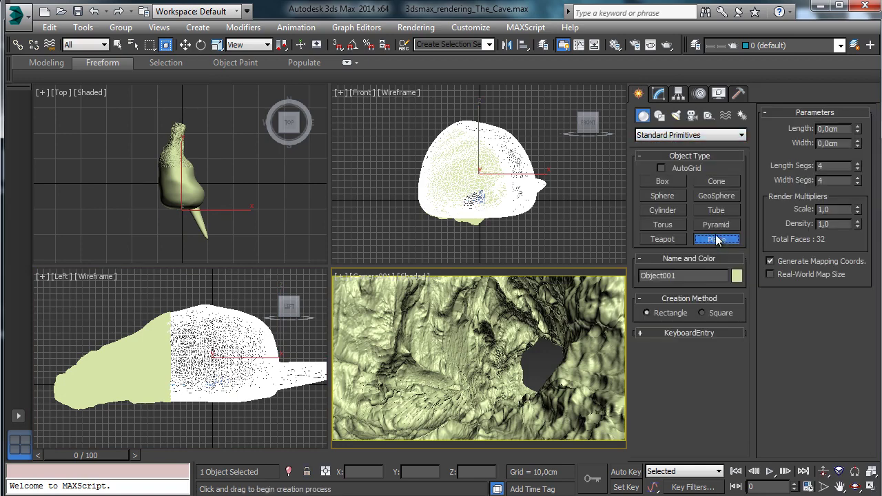
{"action": "left_click_drag", "start_coordinate": [155, 119], "coordinate": [211, 214]}
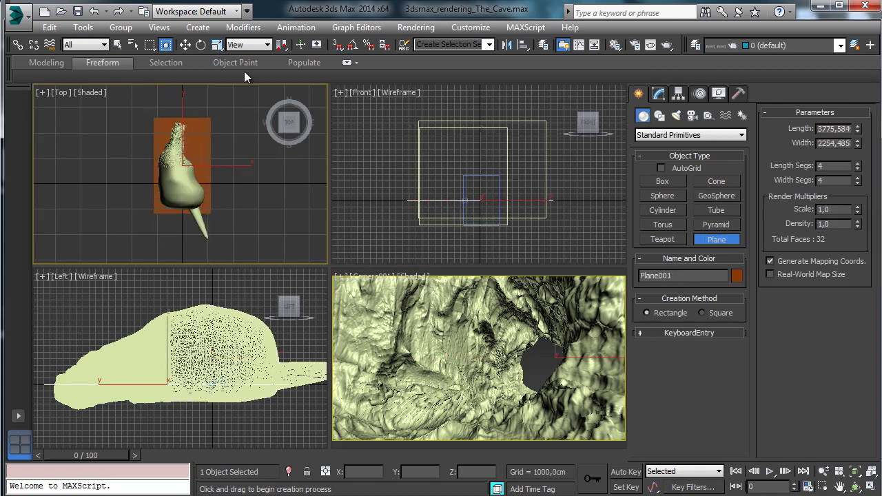
{"action": "left_click", "coordinate": [185, 44]}
{"action": "left_click_drag", "start_coordinate": [471, 170], "coordinate": [481, 182]}
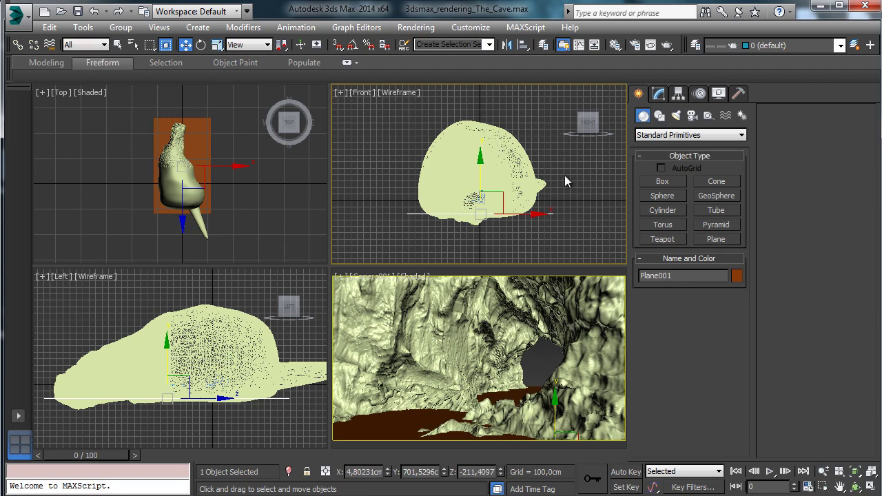
{"action": "left_click", "coordinate": [659, 96]}
{"action": "left_click_drag", "start_coordinate": [730, 346], "coordinate": [727, 371]}
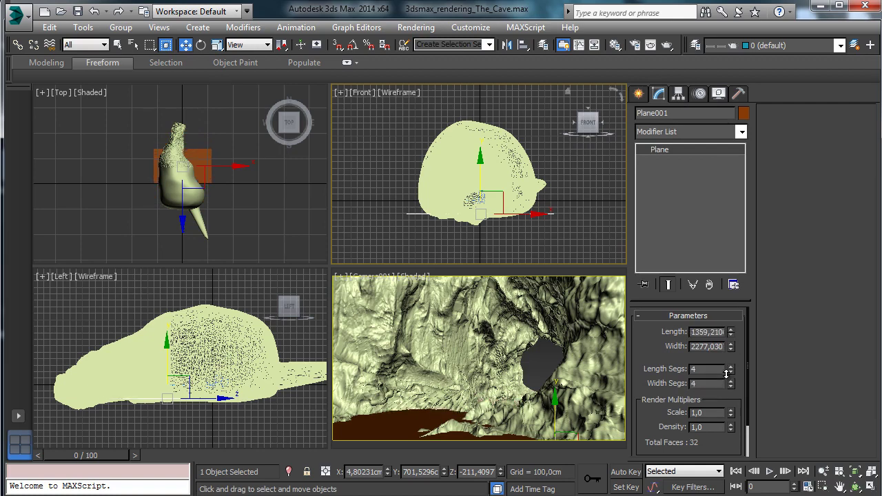
Rename Plane001 to Water_near
{"action": "left_click", "coordinate": [50, 28]}
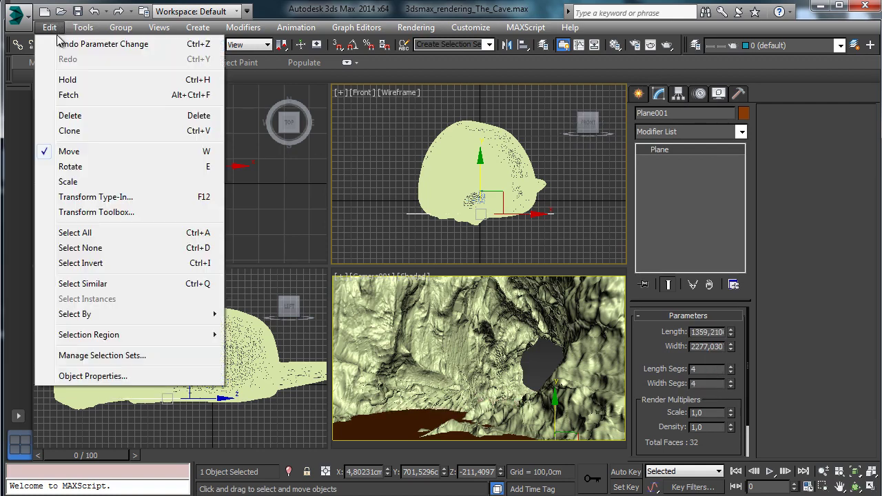
{"action": "left_click", "coordinate": [648, 113]}
{"action": "left_click", "coordinate": [649, 113]}
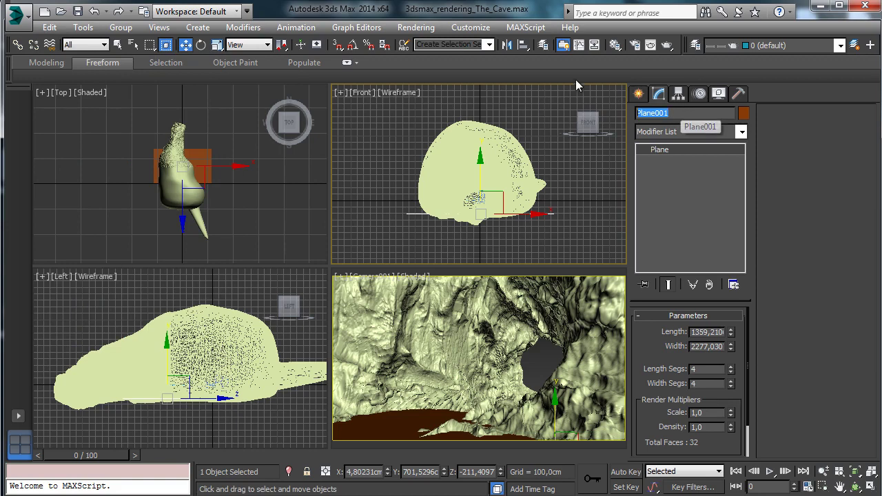
{"action": "type", "text": "Water_near"}
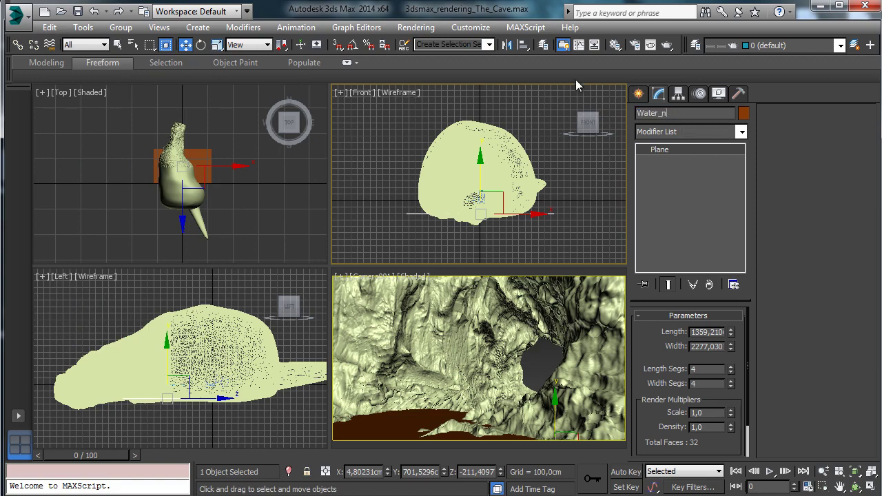
Shift-clone the plane in the Top view as Water_far and adjust its height in the cave
{"action": "right_click", "coordinate": [223, 130]}
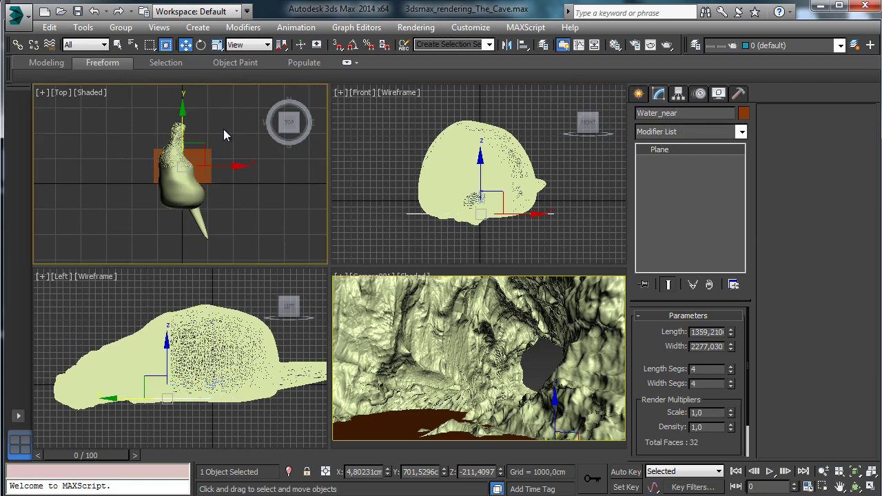
{"action": "left_click_drag", "start_coordinate": [188, 123], "coordinate": [190, 91], "text": "shift"}
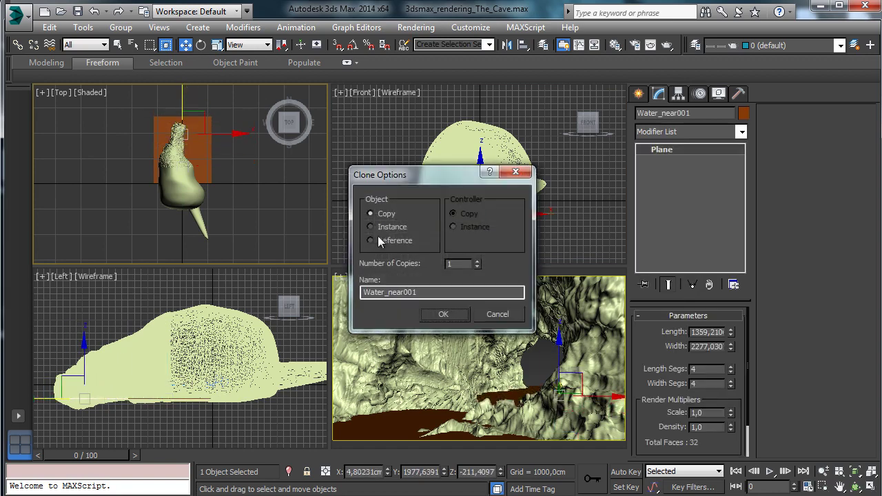
{"action": "left_click_drag", "start_coordinate": [391, 292], "coordinate": [418, 291]}
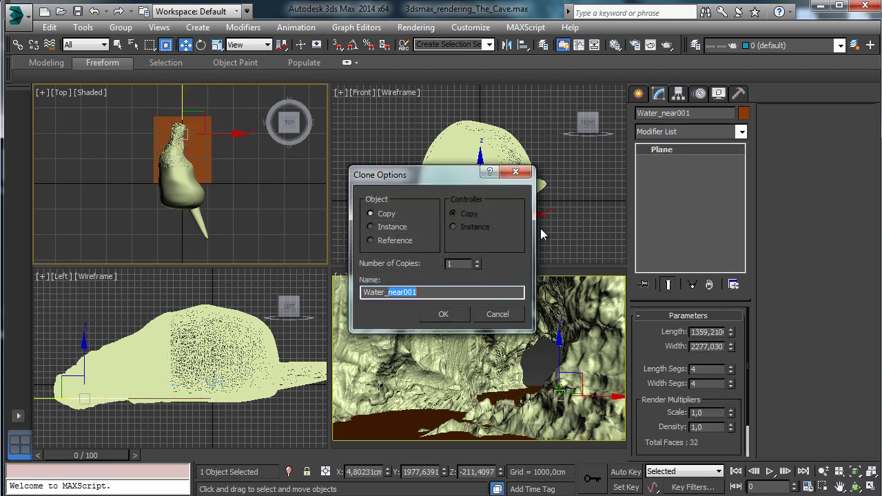
{"action": "type", "text": "far"}
{"action": "key", "text": "Return"}
{"action": "left_click_drag", "start_coordinate": [466, 180], "coordinate": [483, 181]}
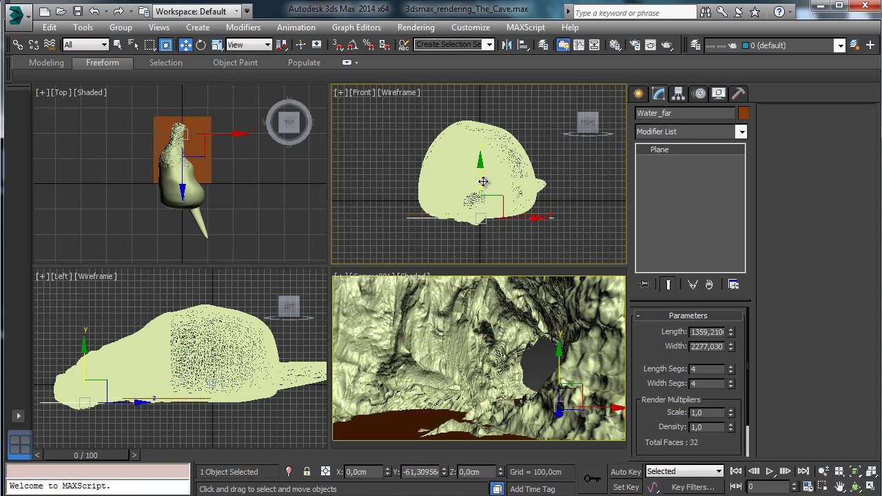
{"action": "middle_click", "coordinate": [402, 303]}
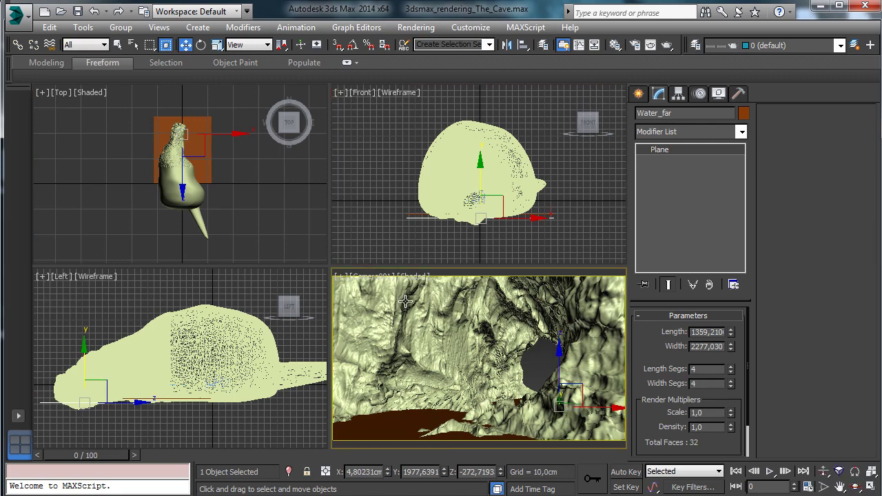
{"action": "left_click", "coordinate": [120, 44]}
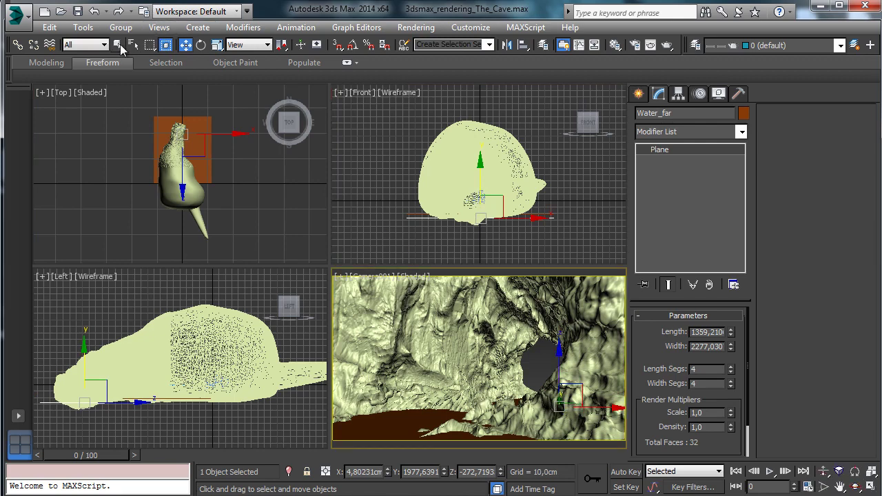
Save the scene and drag the command panel edge down to a single column
{"action": "left_click", "coordinate": [77, 11]}
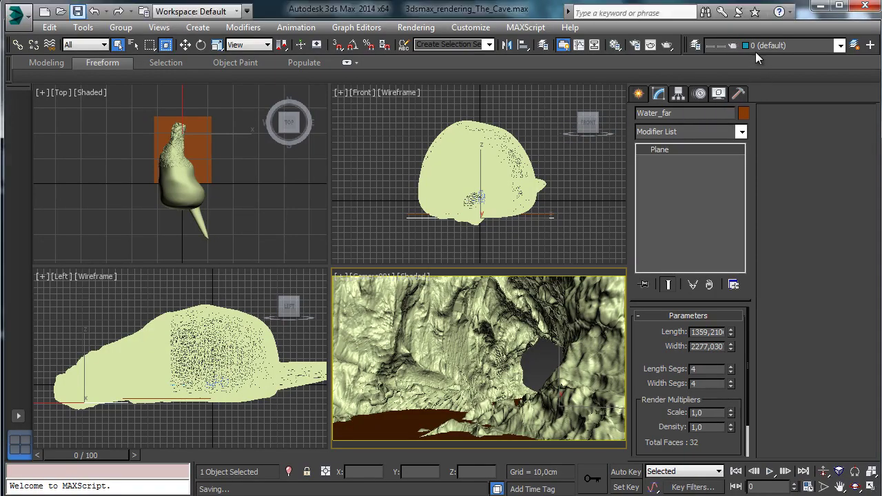
{"action": "left_click_drag", "start_coordinate": [737, 163], "coordinate": [816, 173]}
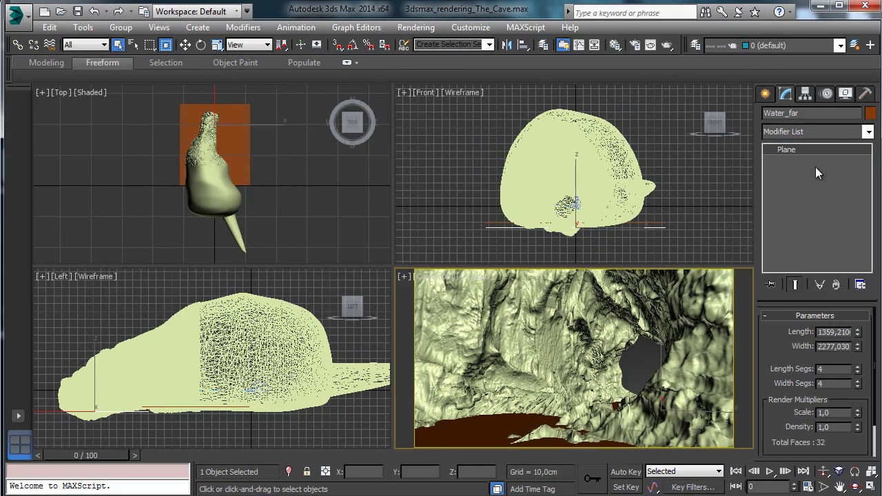